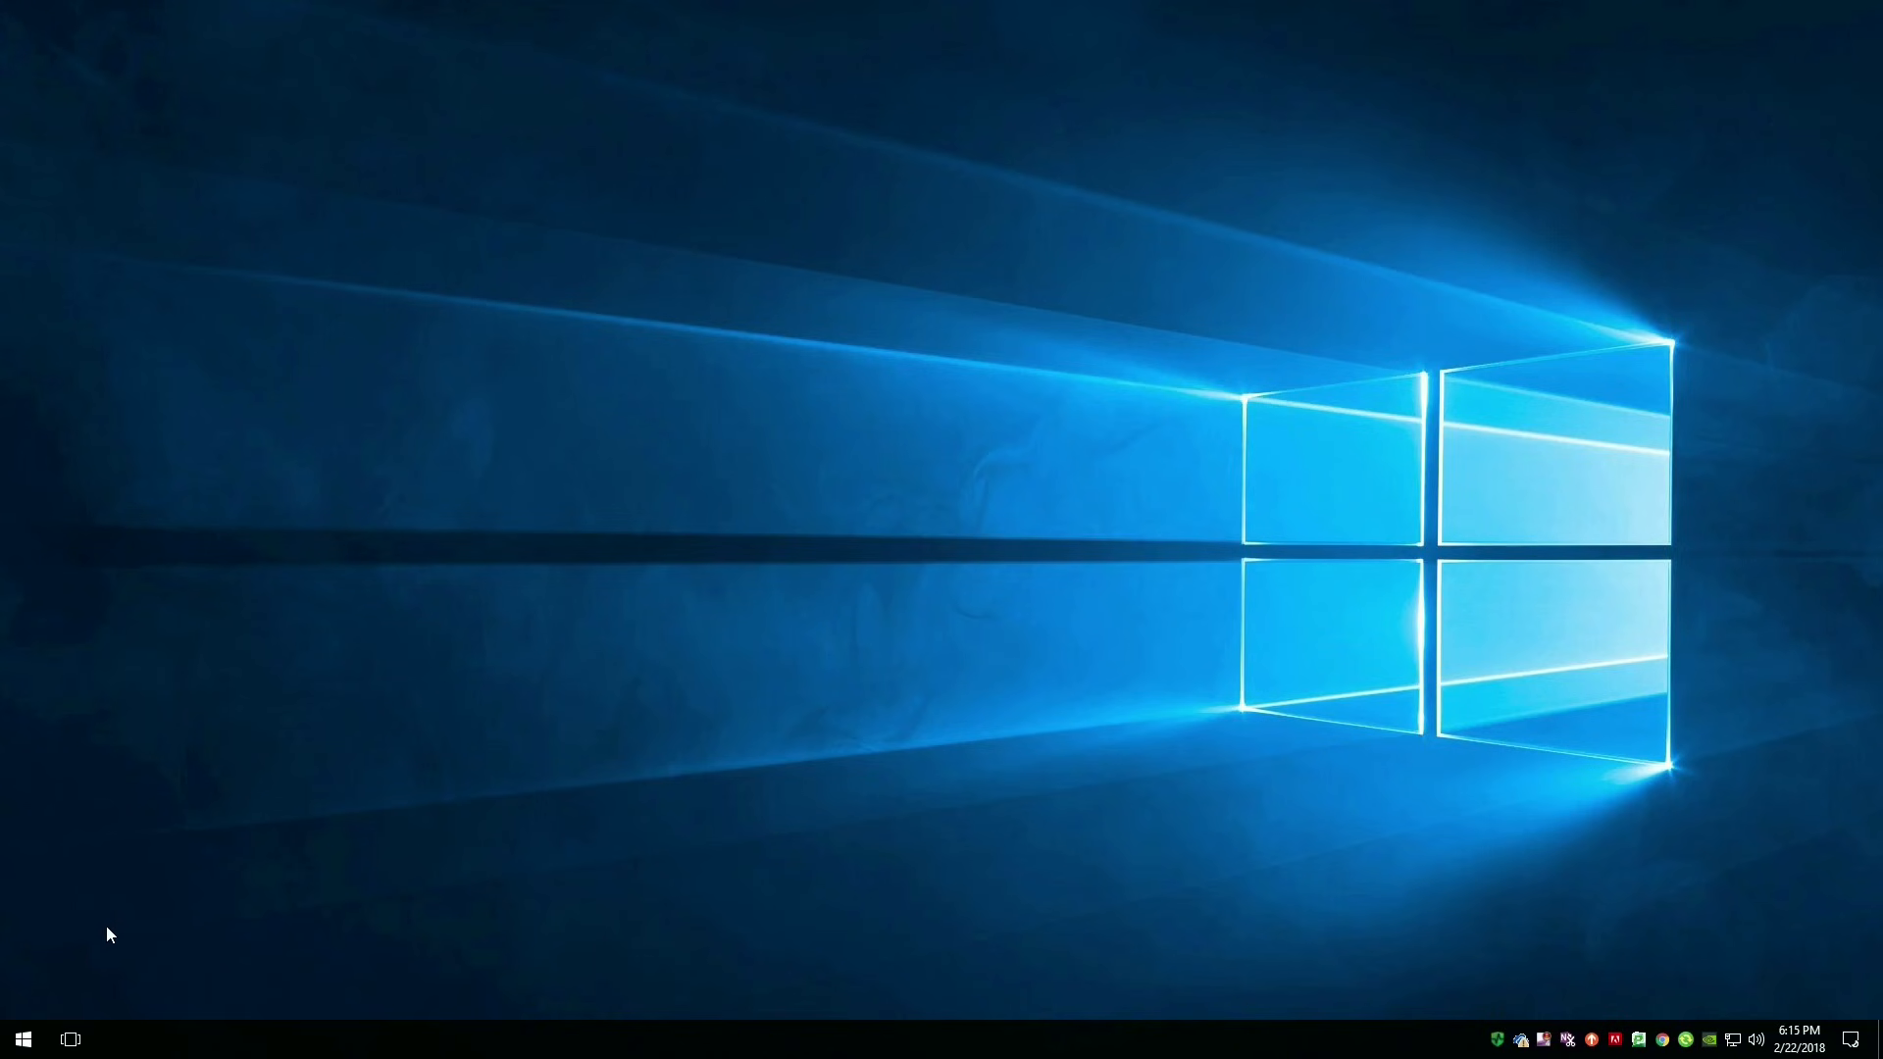
# Open Publisher and create a blank 11 x 8.5" publication.
pyautogui.click(12, 1053)
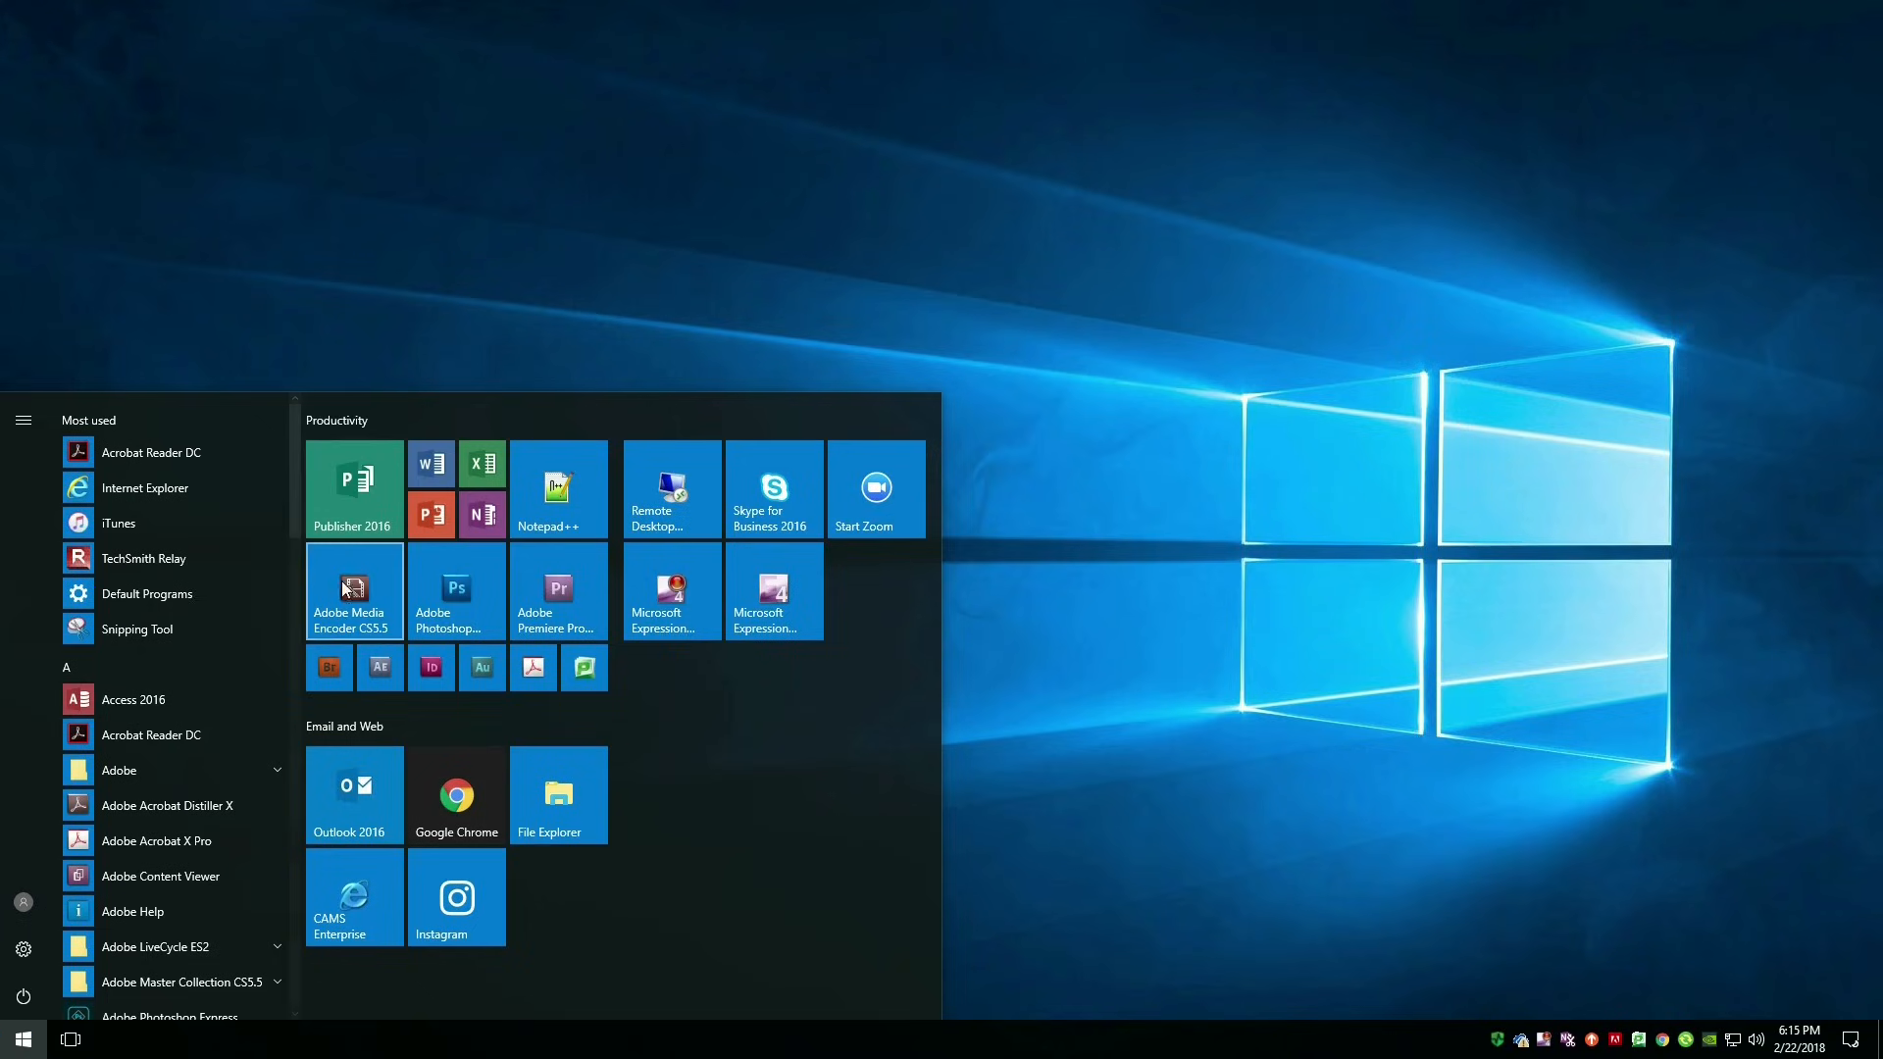
pyautogui.click(363, 488)
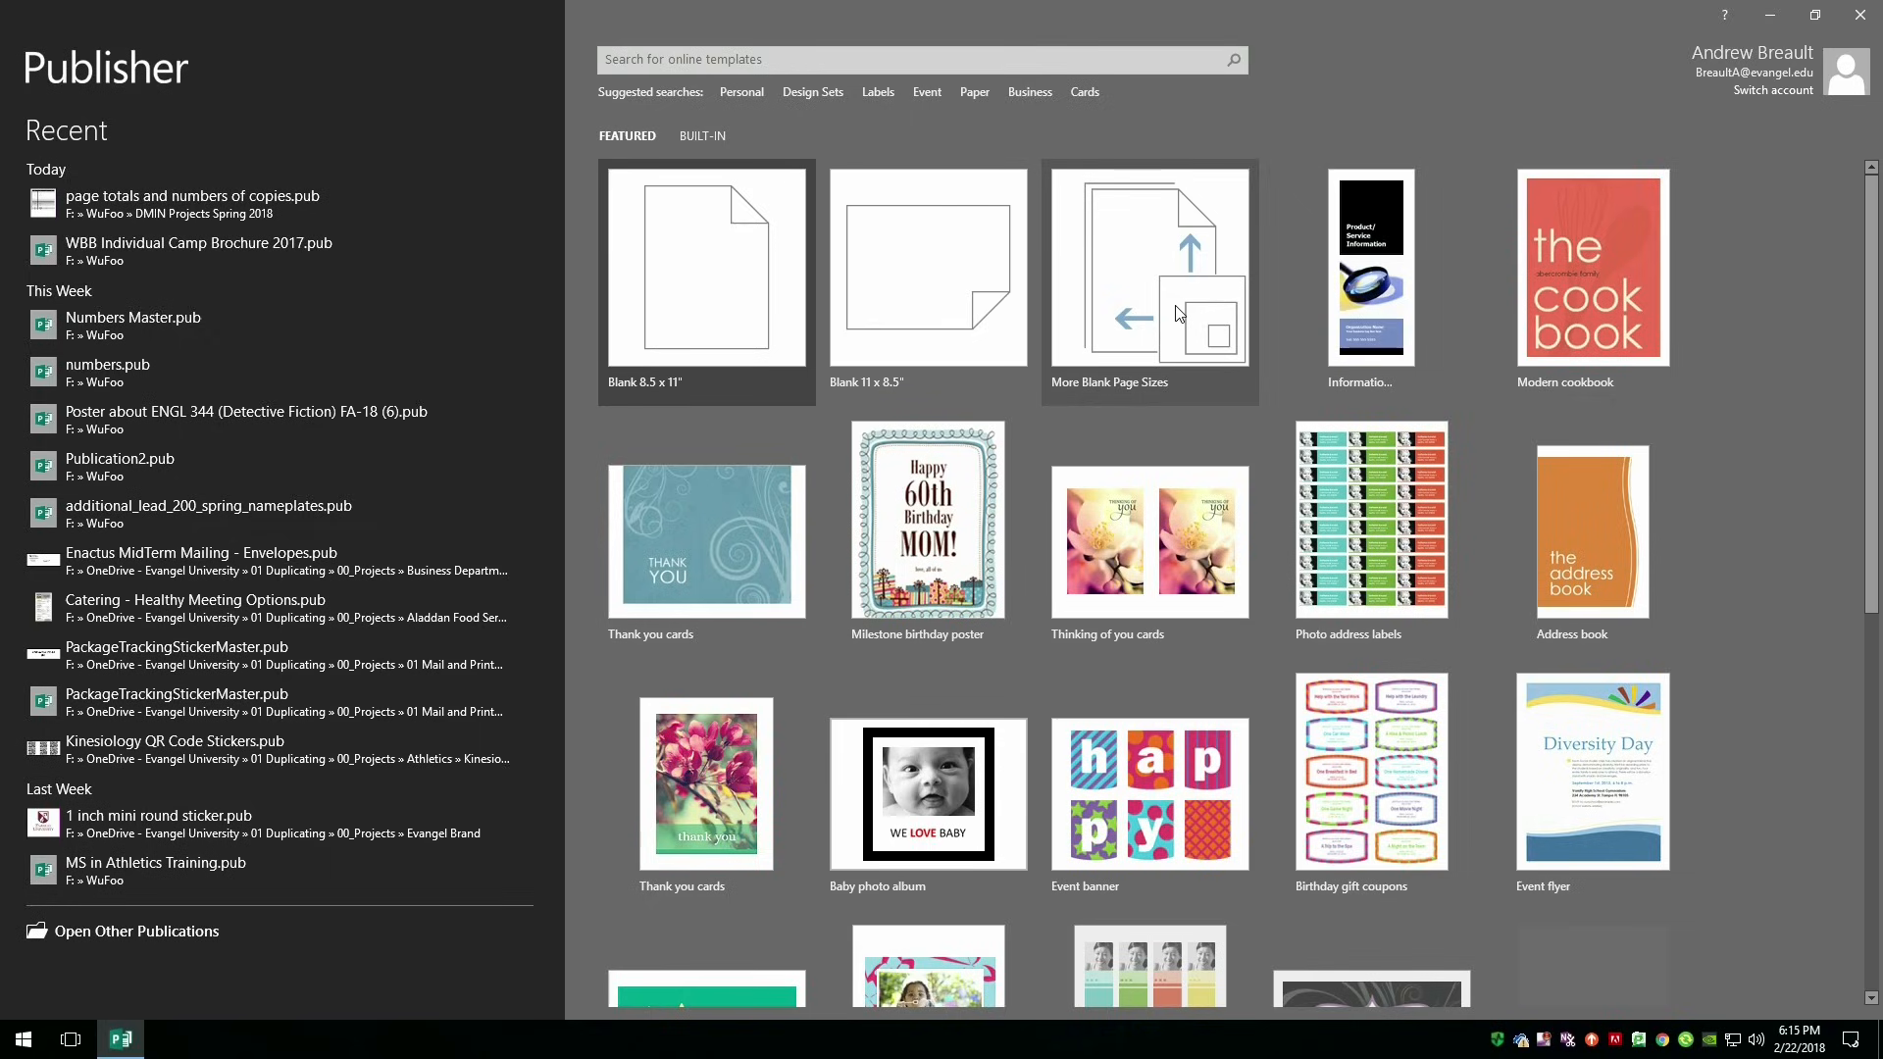
pyautogui.click(932, 285)
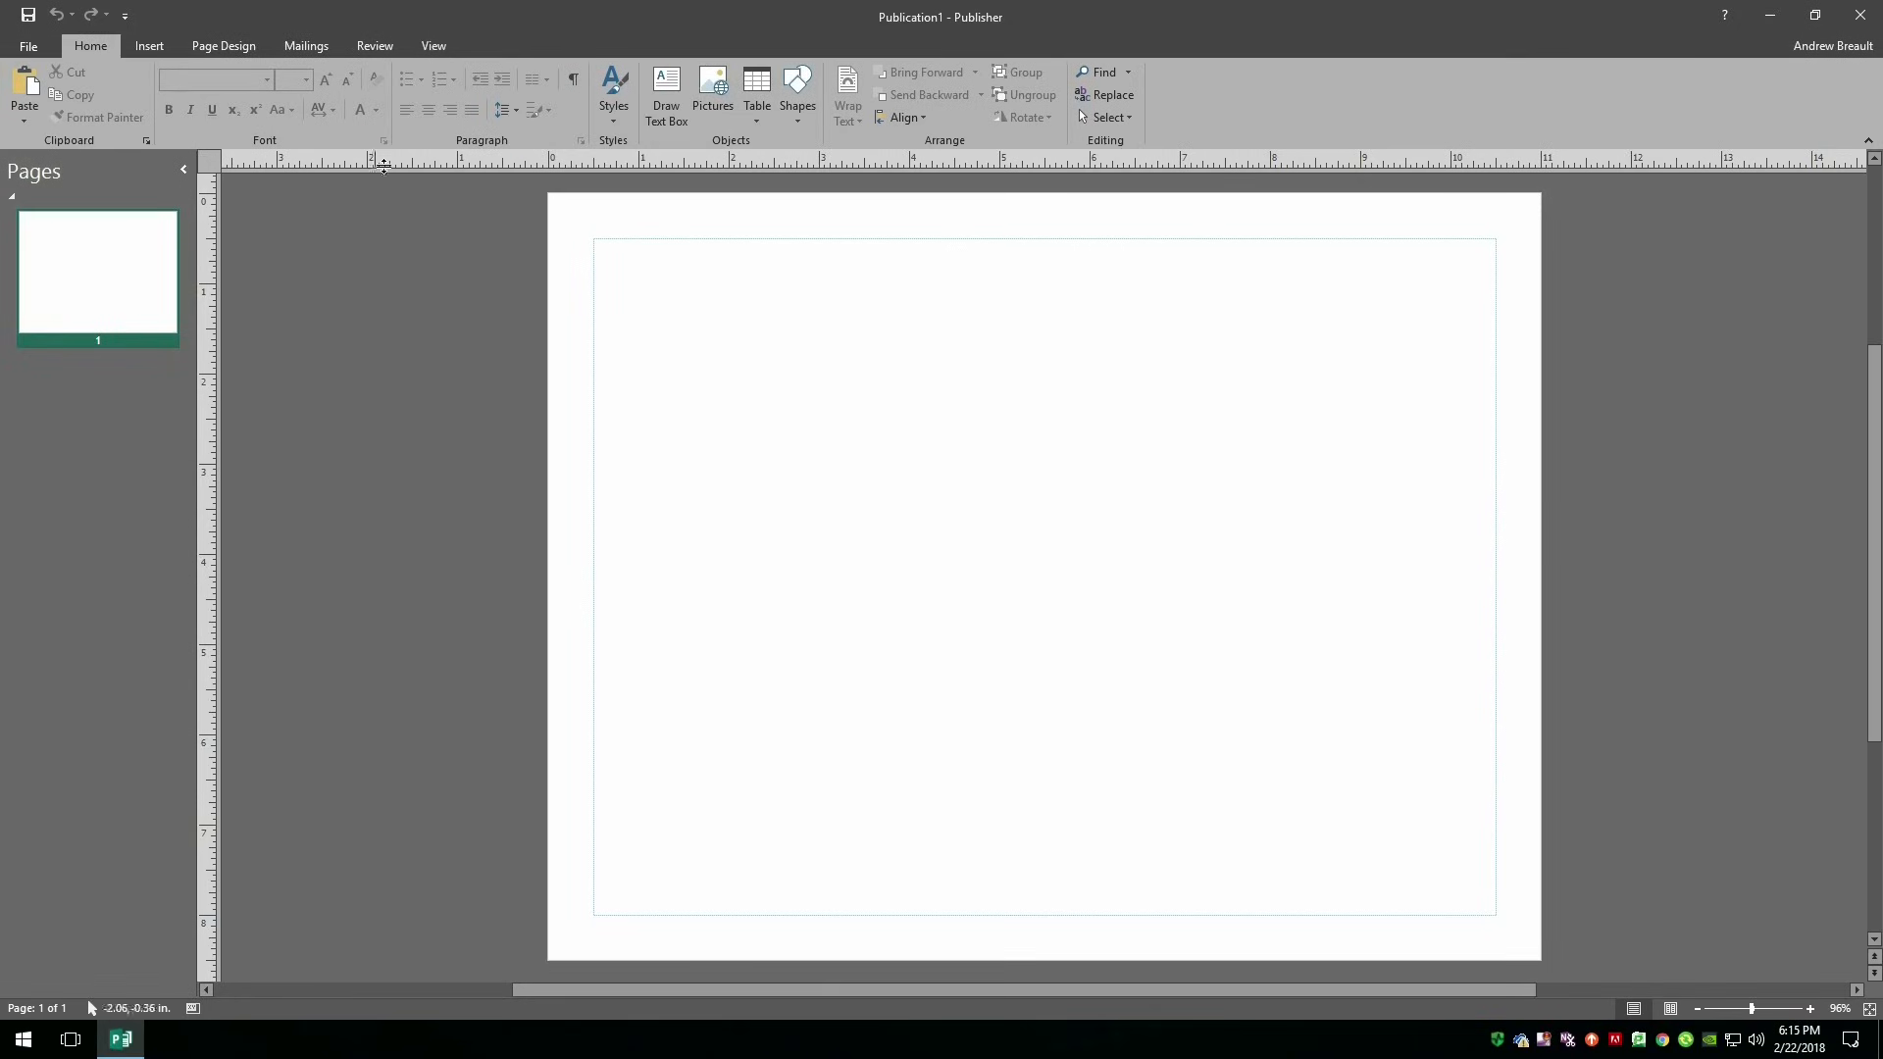
# Set the page margins to the Narrow preset of 0.25" on all sides.
pyautogui.click(236, 43)
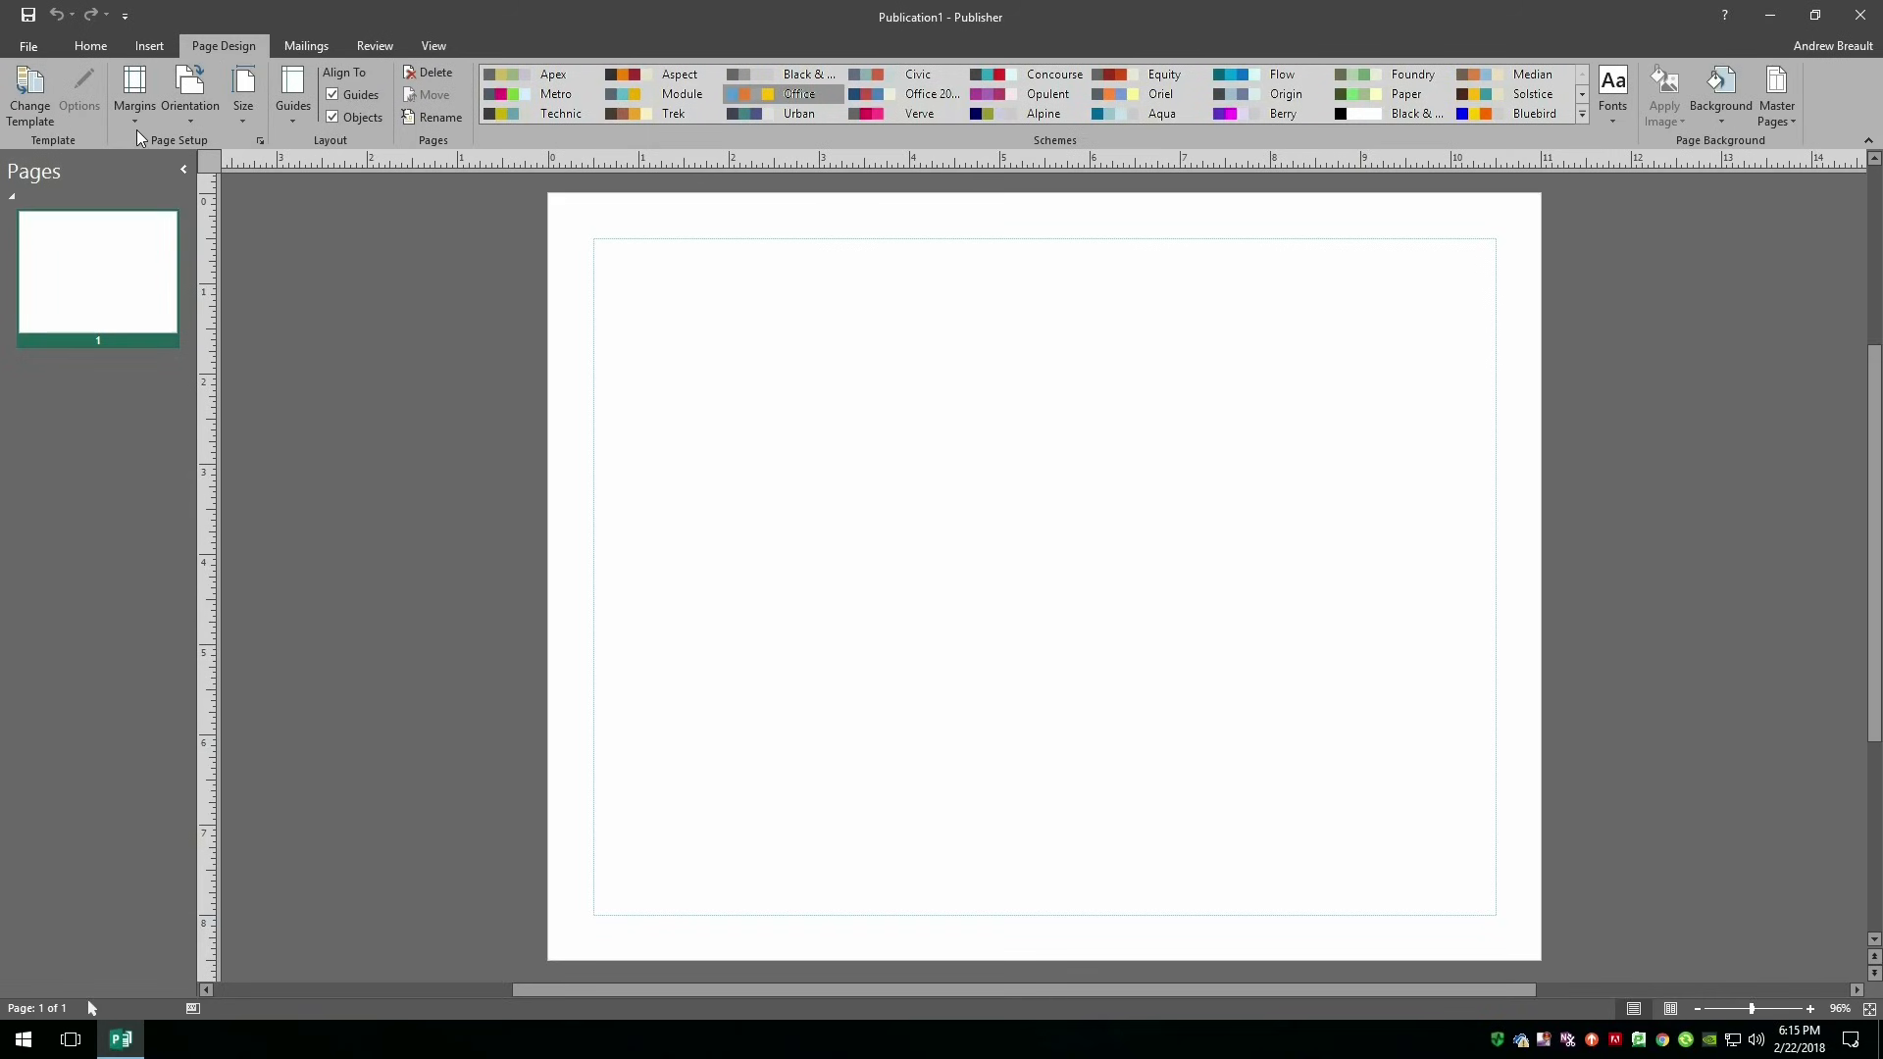
pyautogui.click(137, 108)
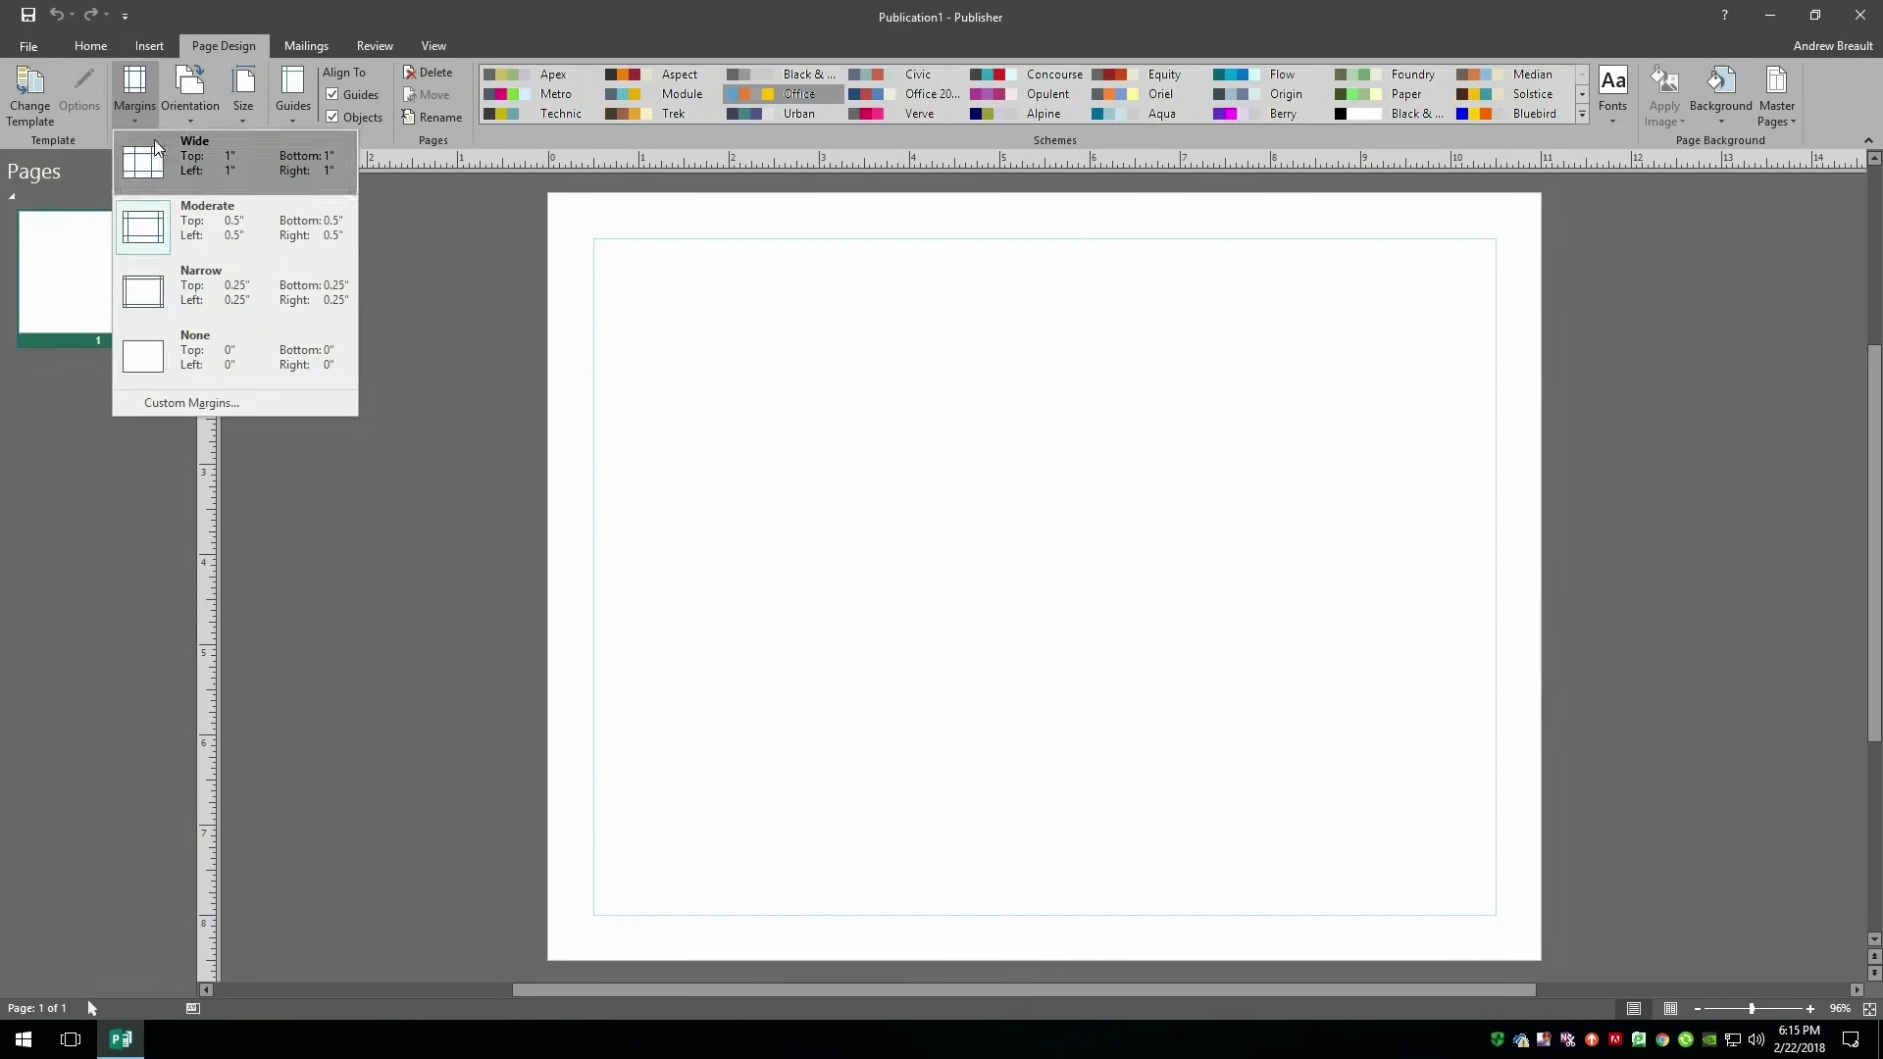
pyautogui.click(261, 297)
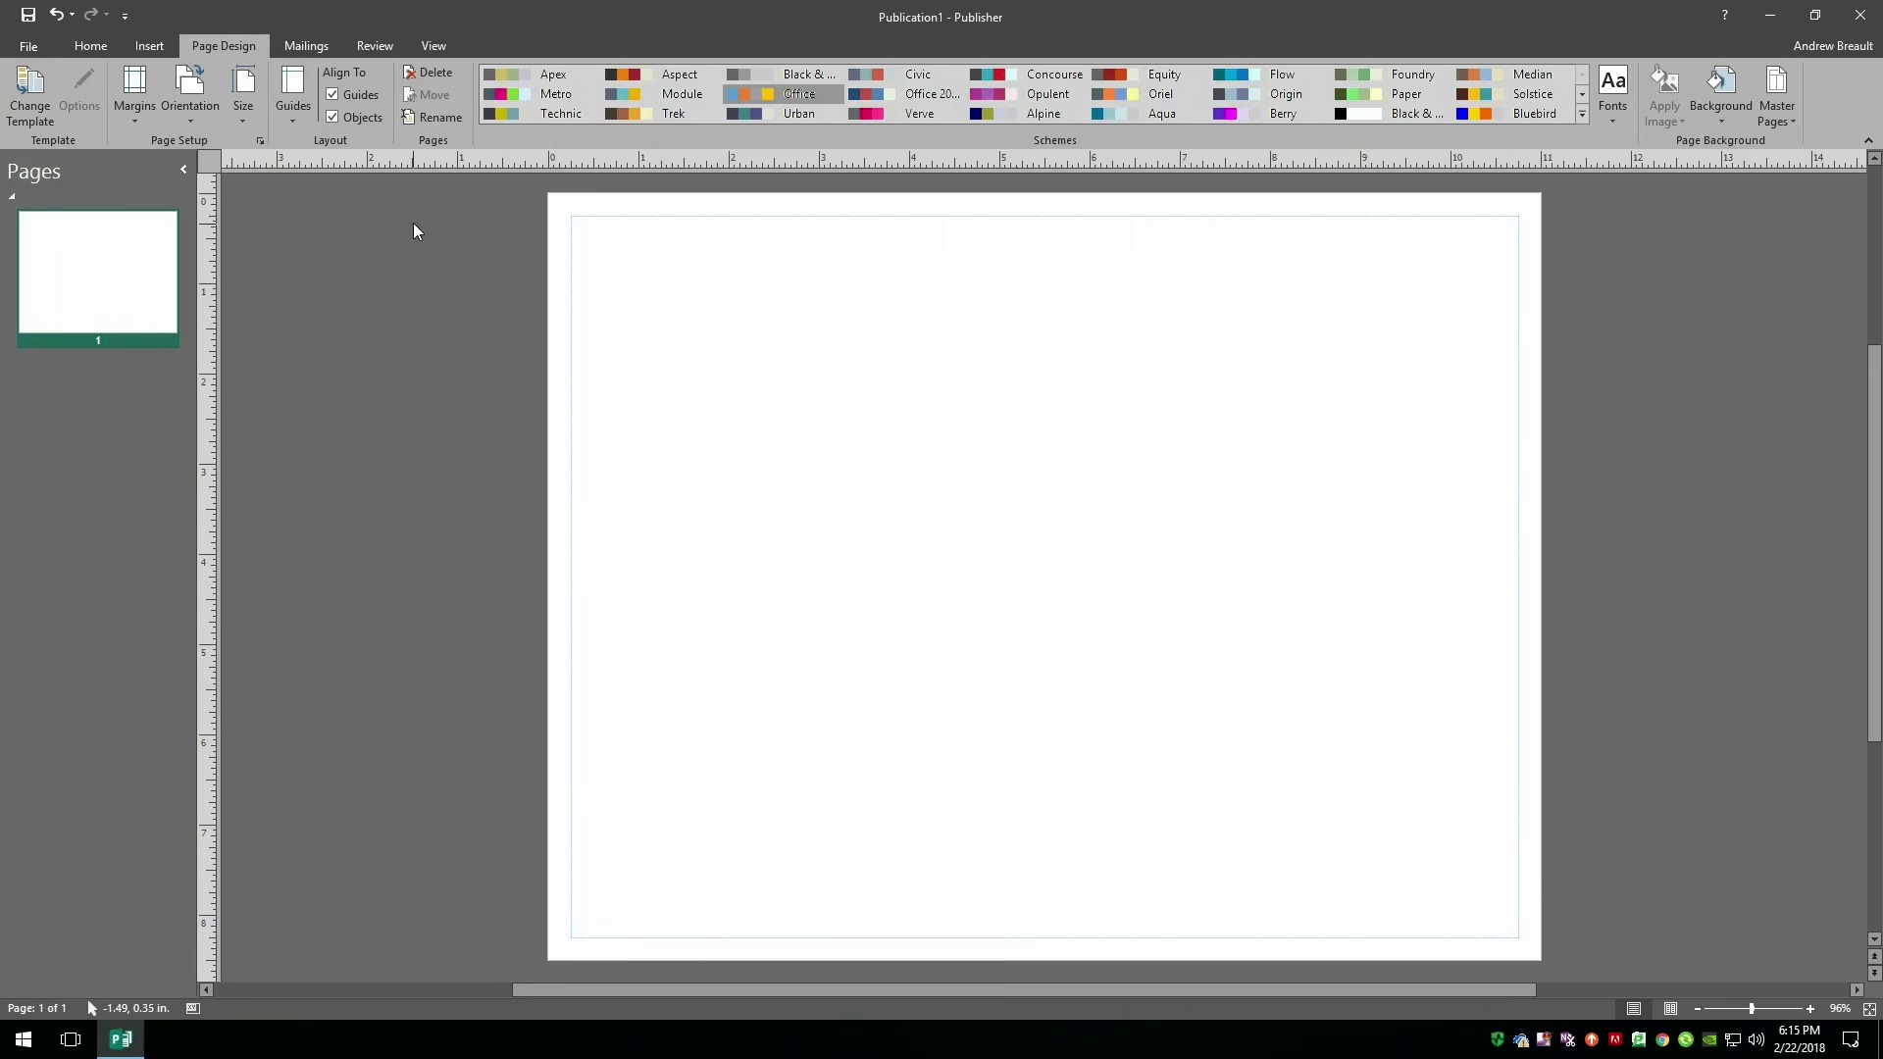
# Set the grid guides to 3 columns with 0.5" spacing and add a center guide between columns and rows.
pyautogui.click(137, 116)
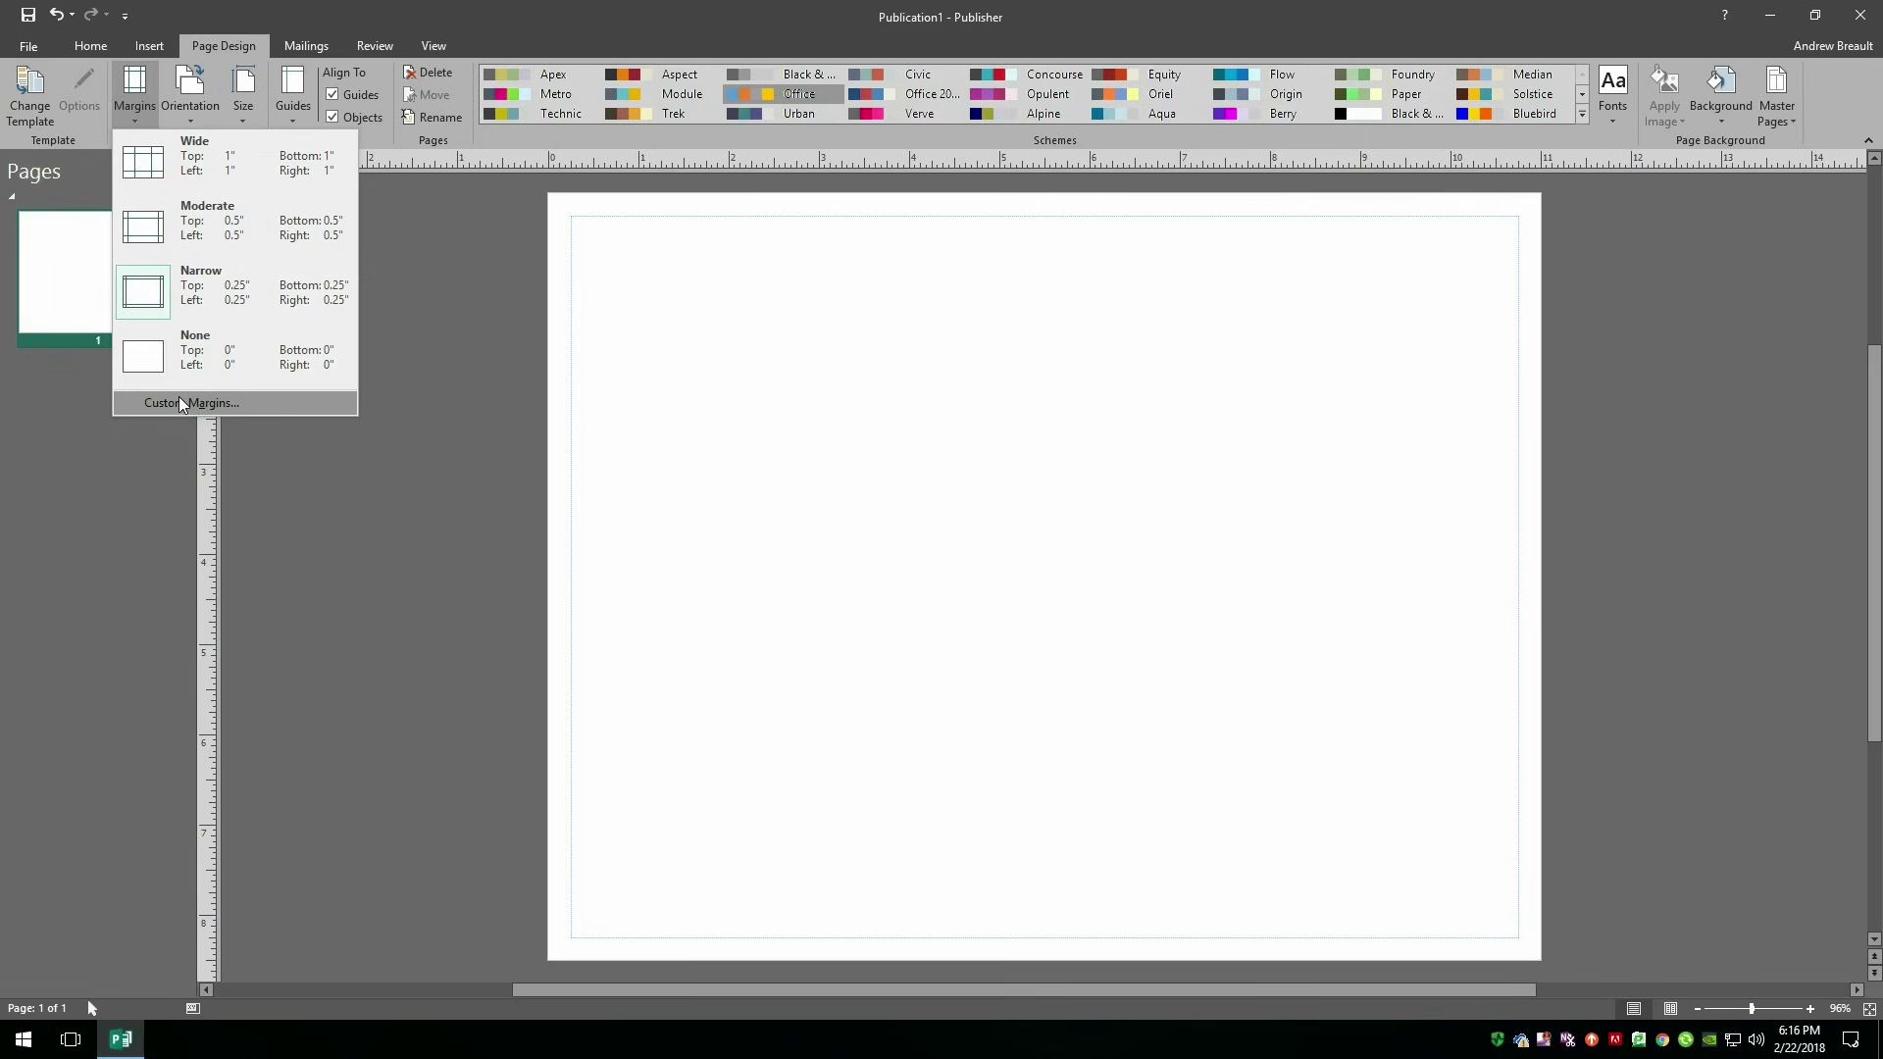
pyautogui.click(227, 404)
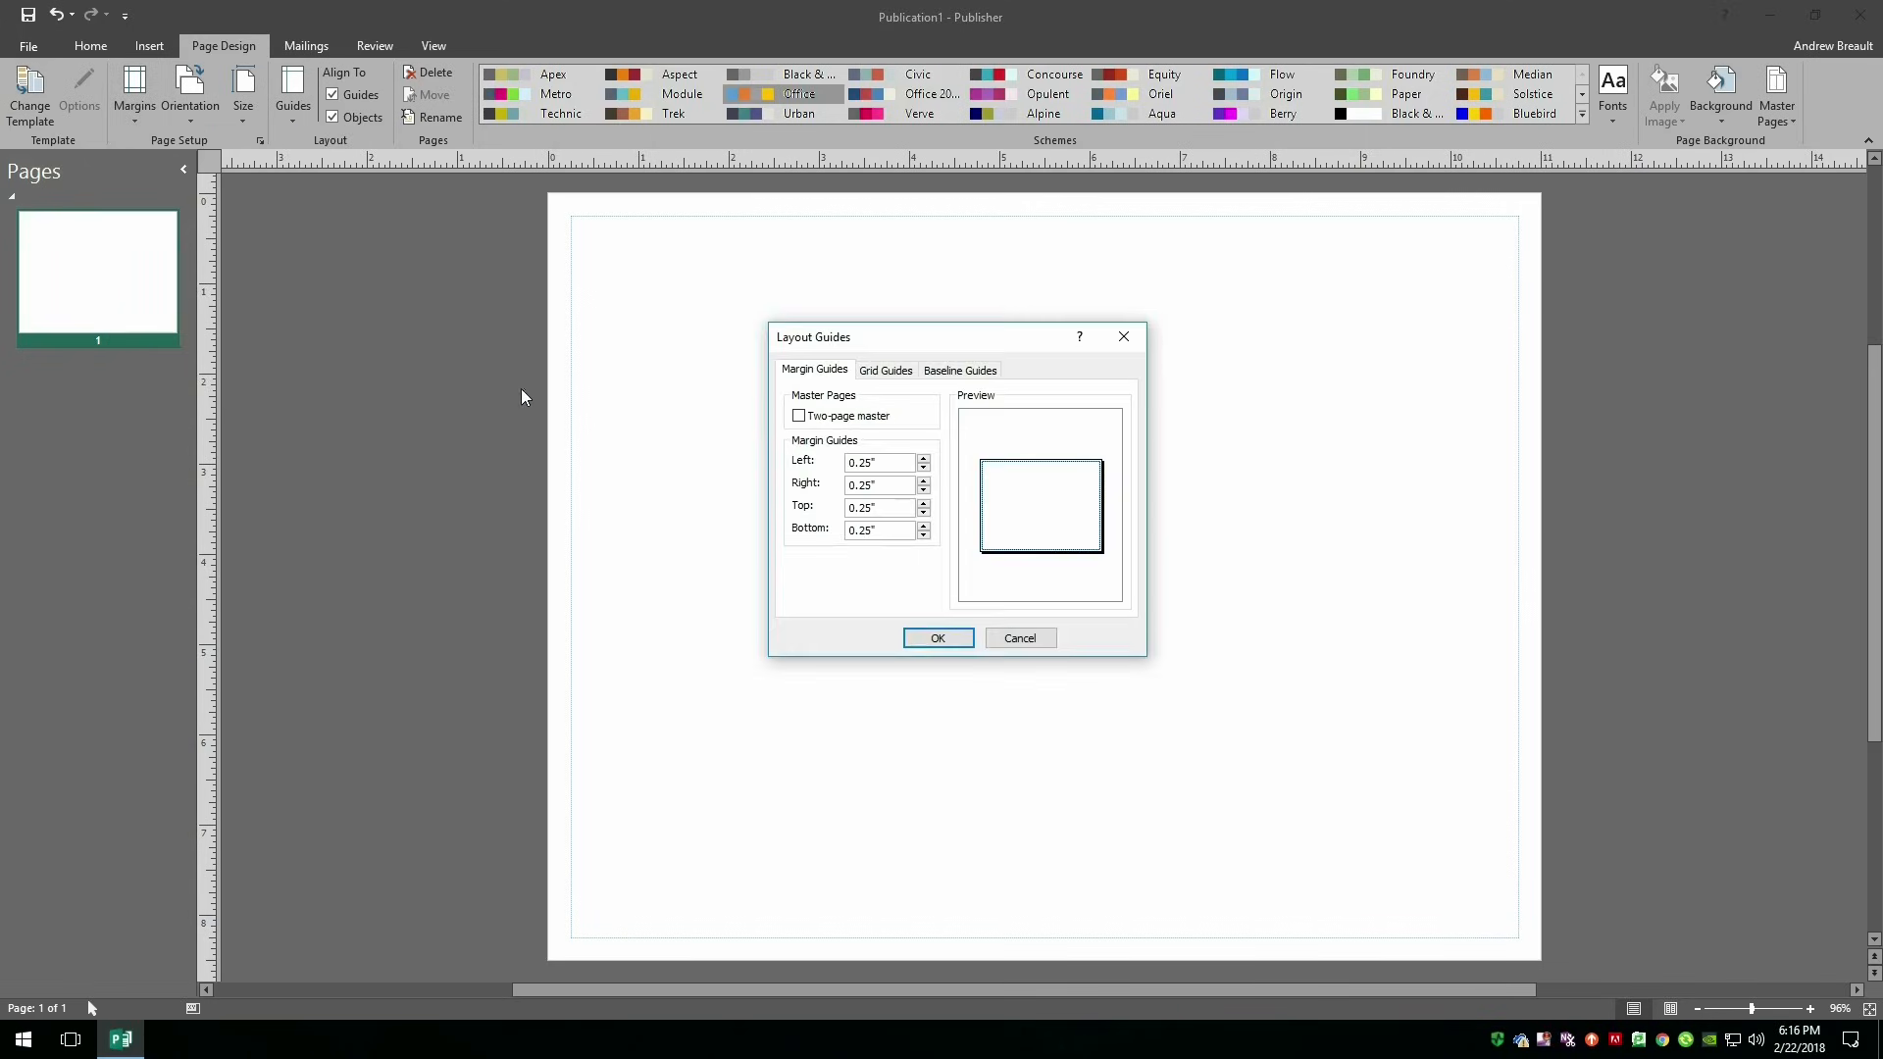
pyautogui.click(890, 373)
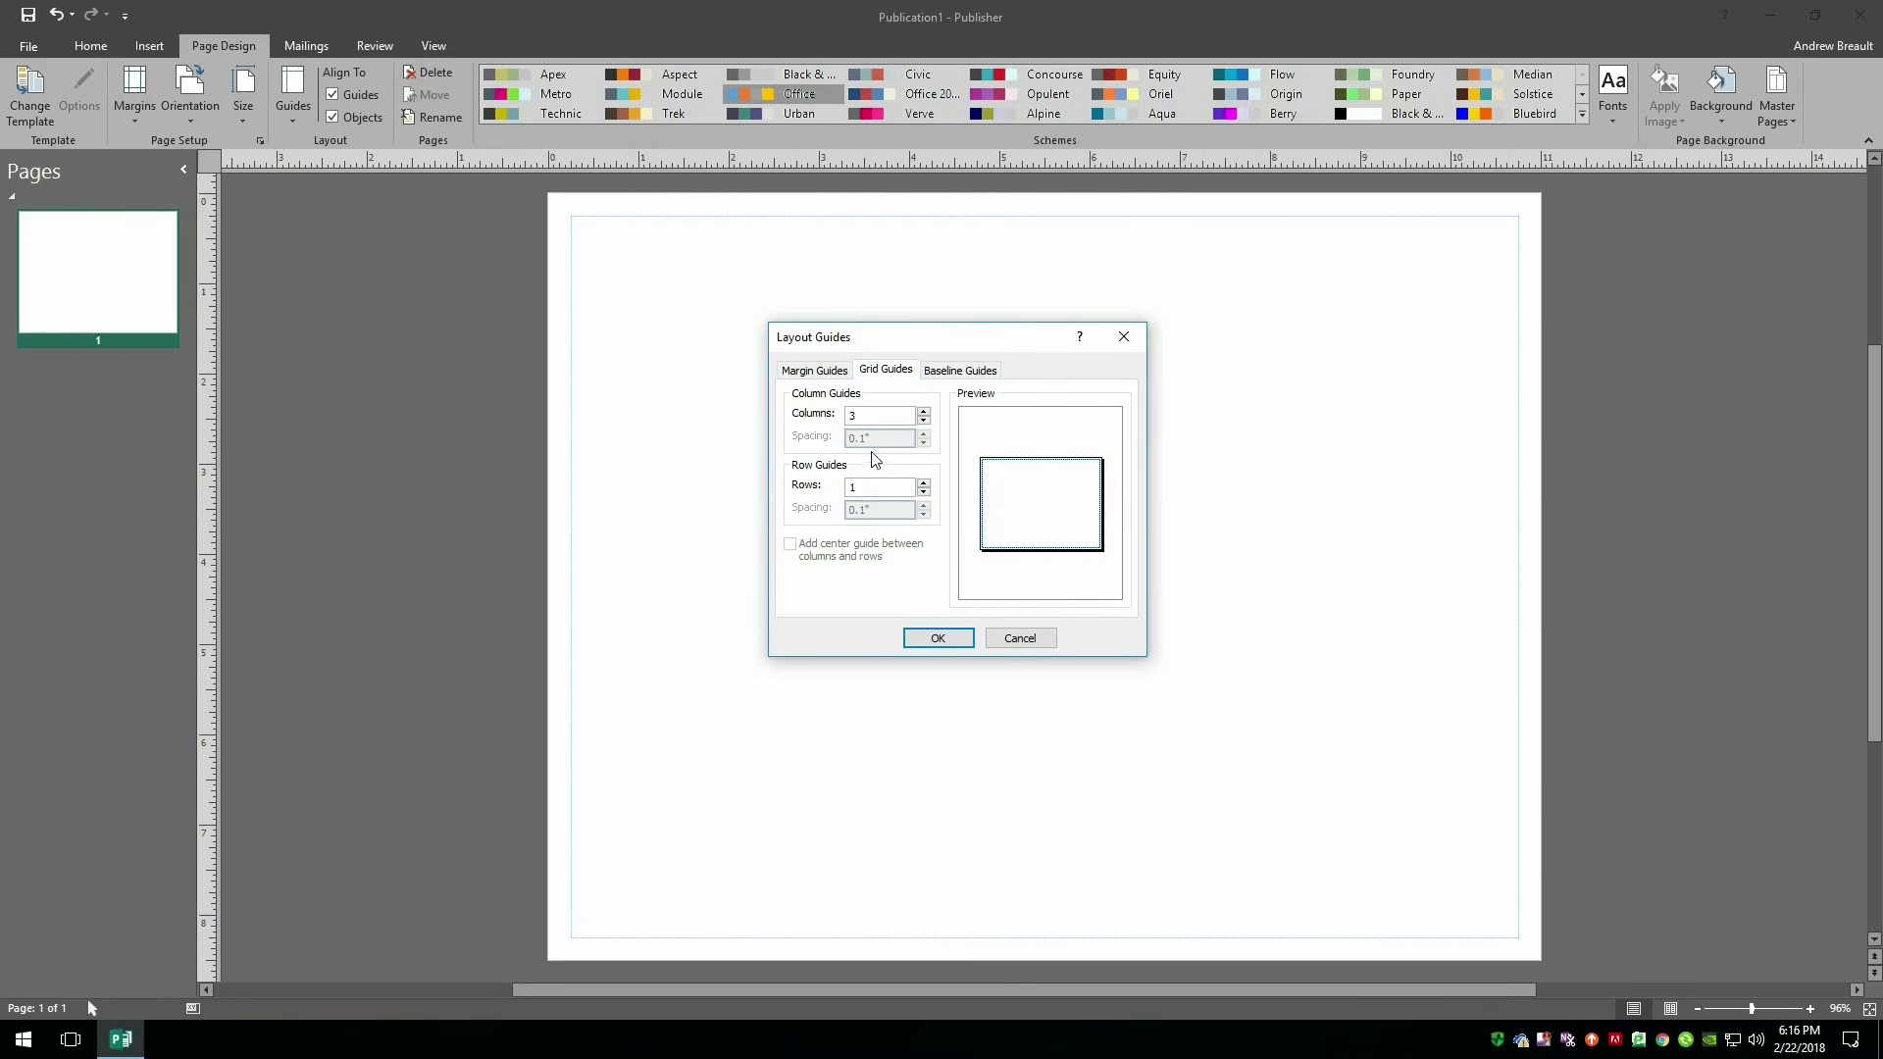
pyautogui.click(874, 488)
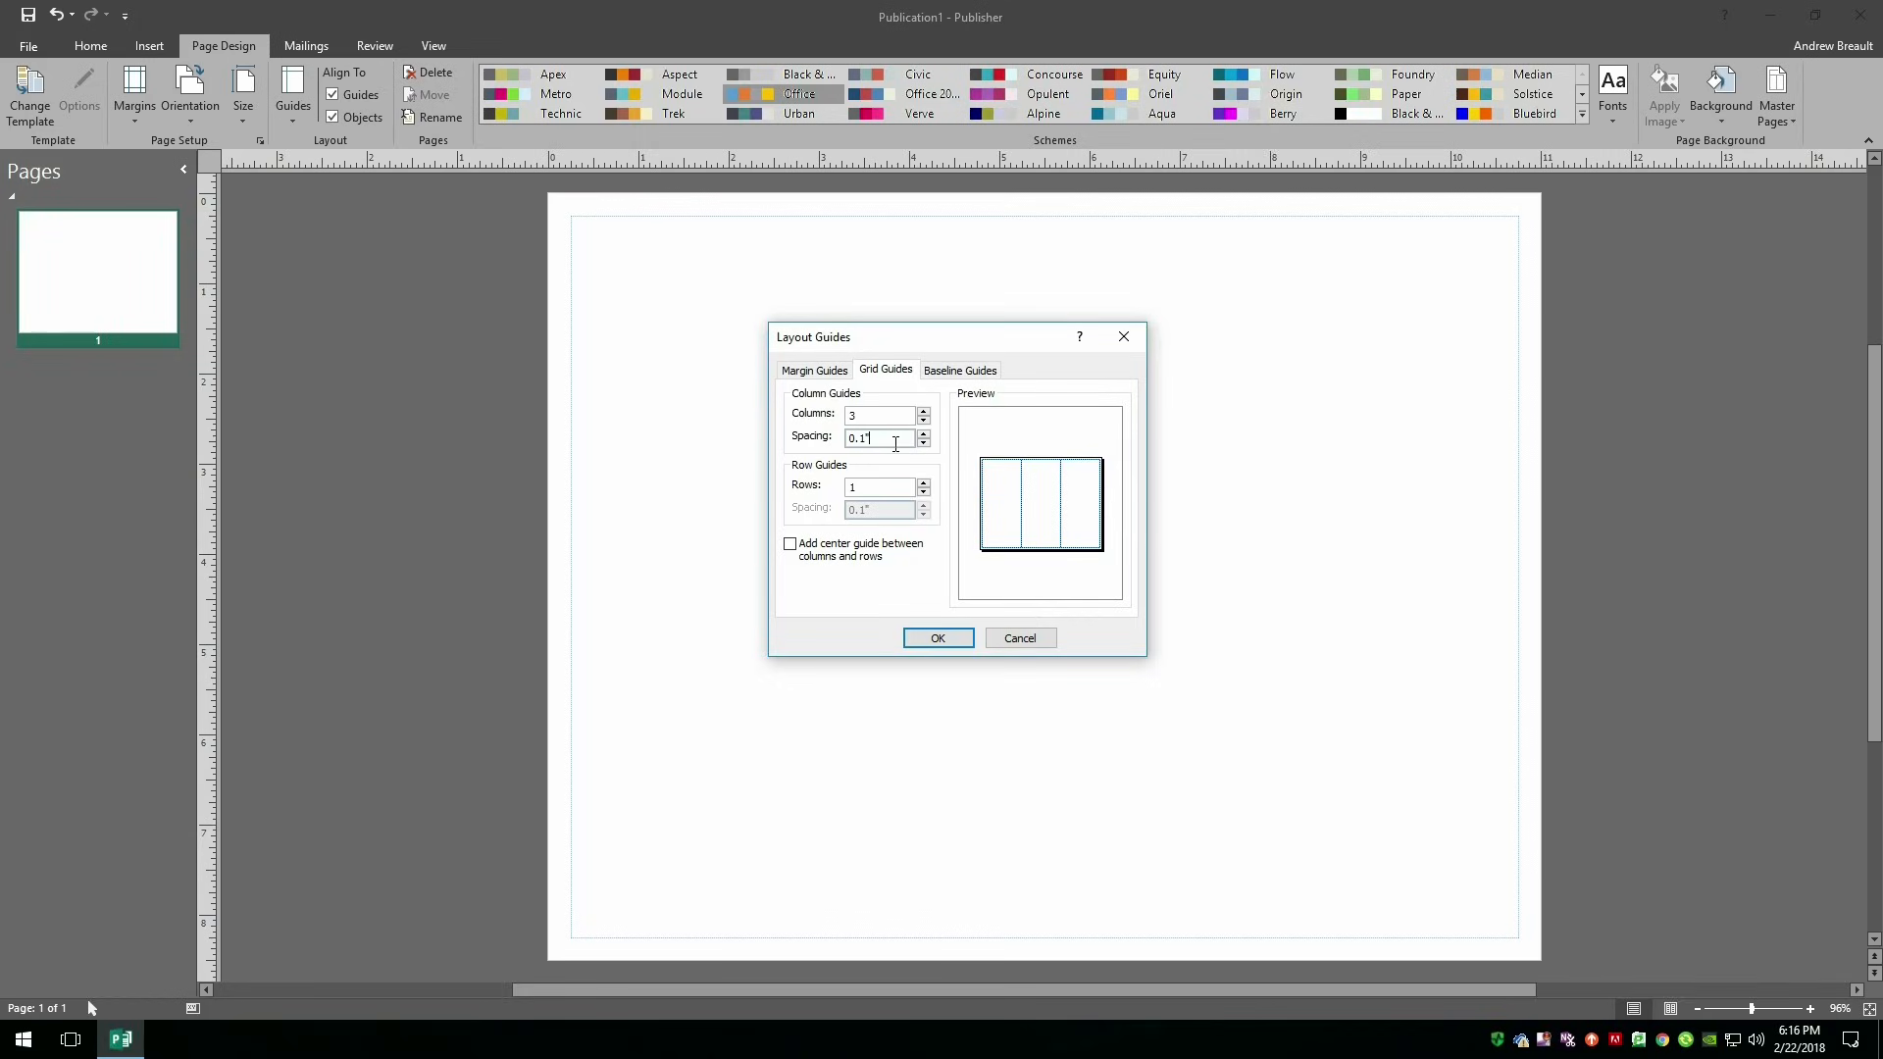
pyautogui.hotkey('shift', 'Home')
pyautogui.write('.5')
pyautogui.click(791, 546)
pyautogui.click(966, 640)
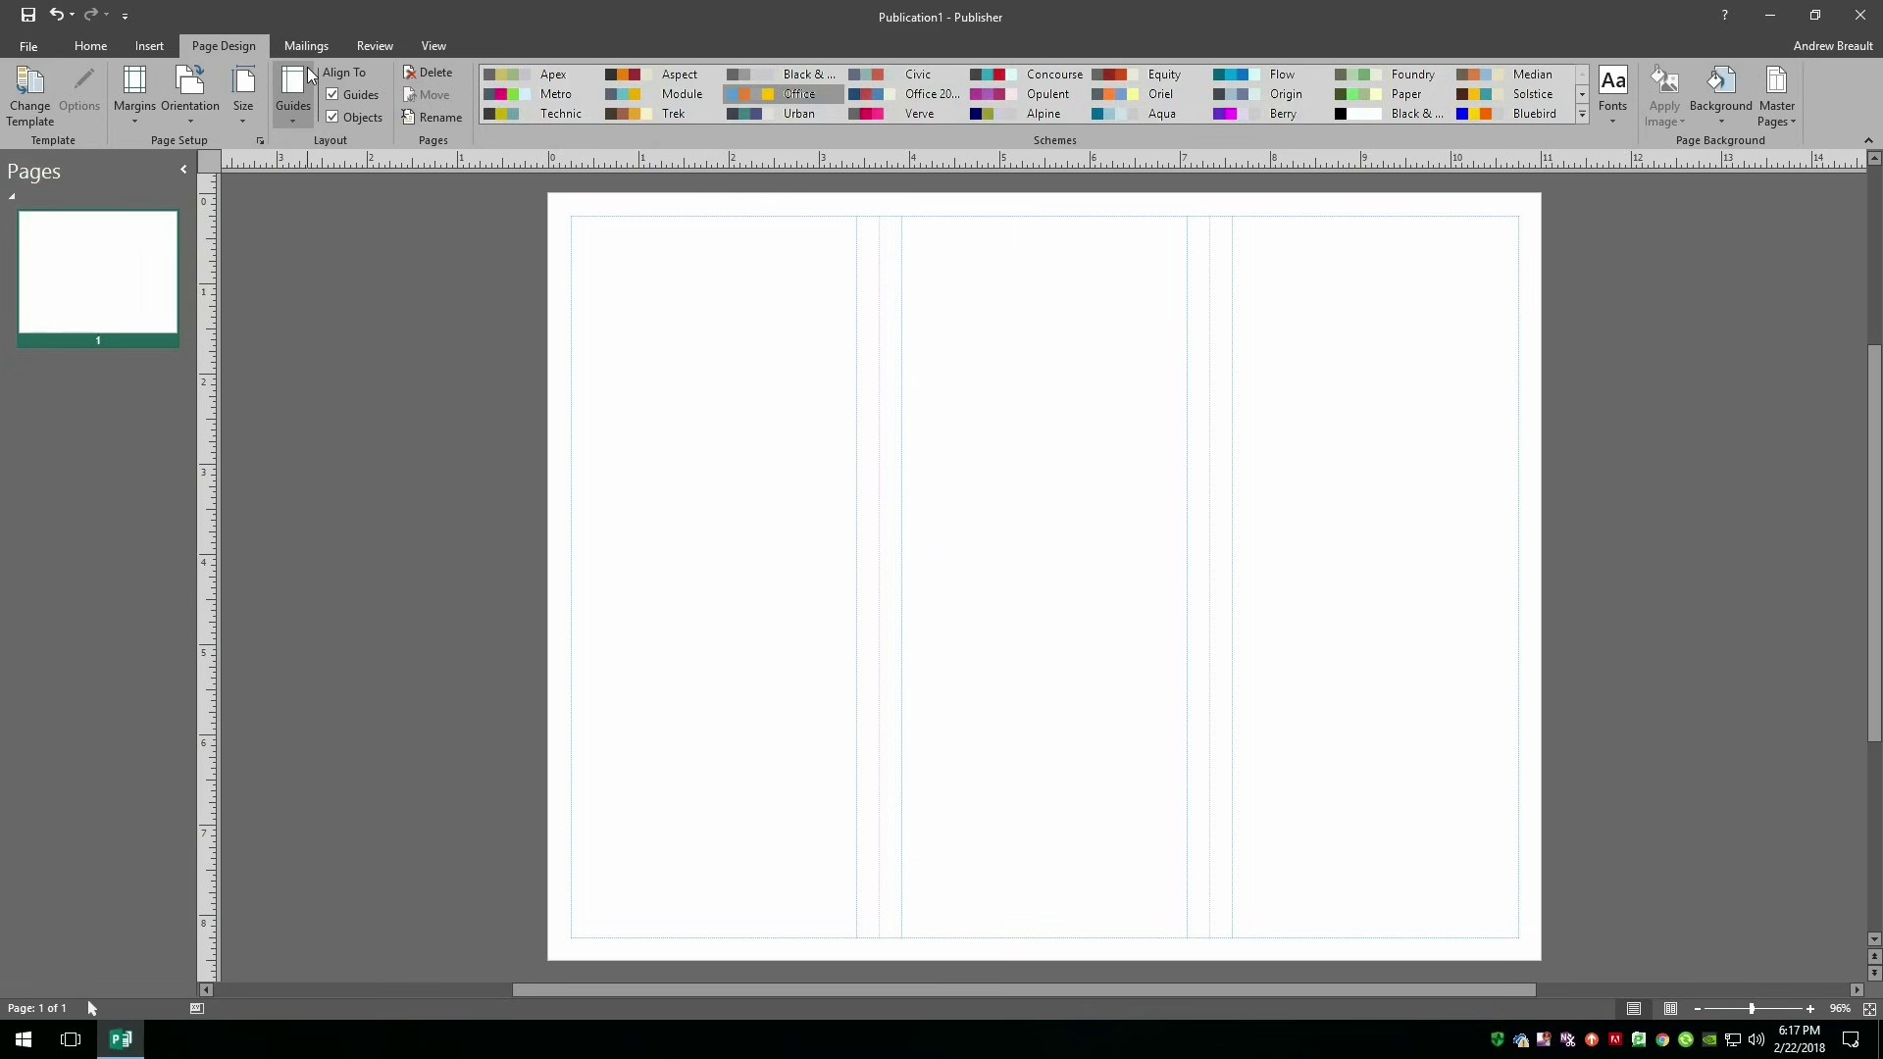
# Draw a test rectangle about 1.87 x 8.90 in that runs past the page's right edge.
pyautogui.click(93, 47)
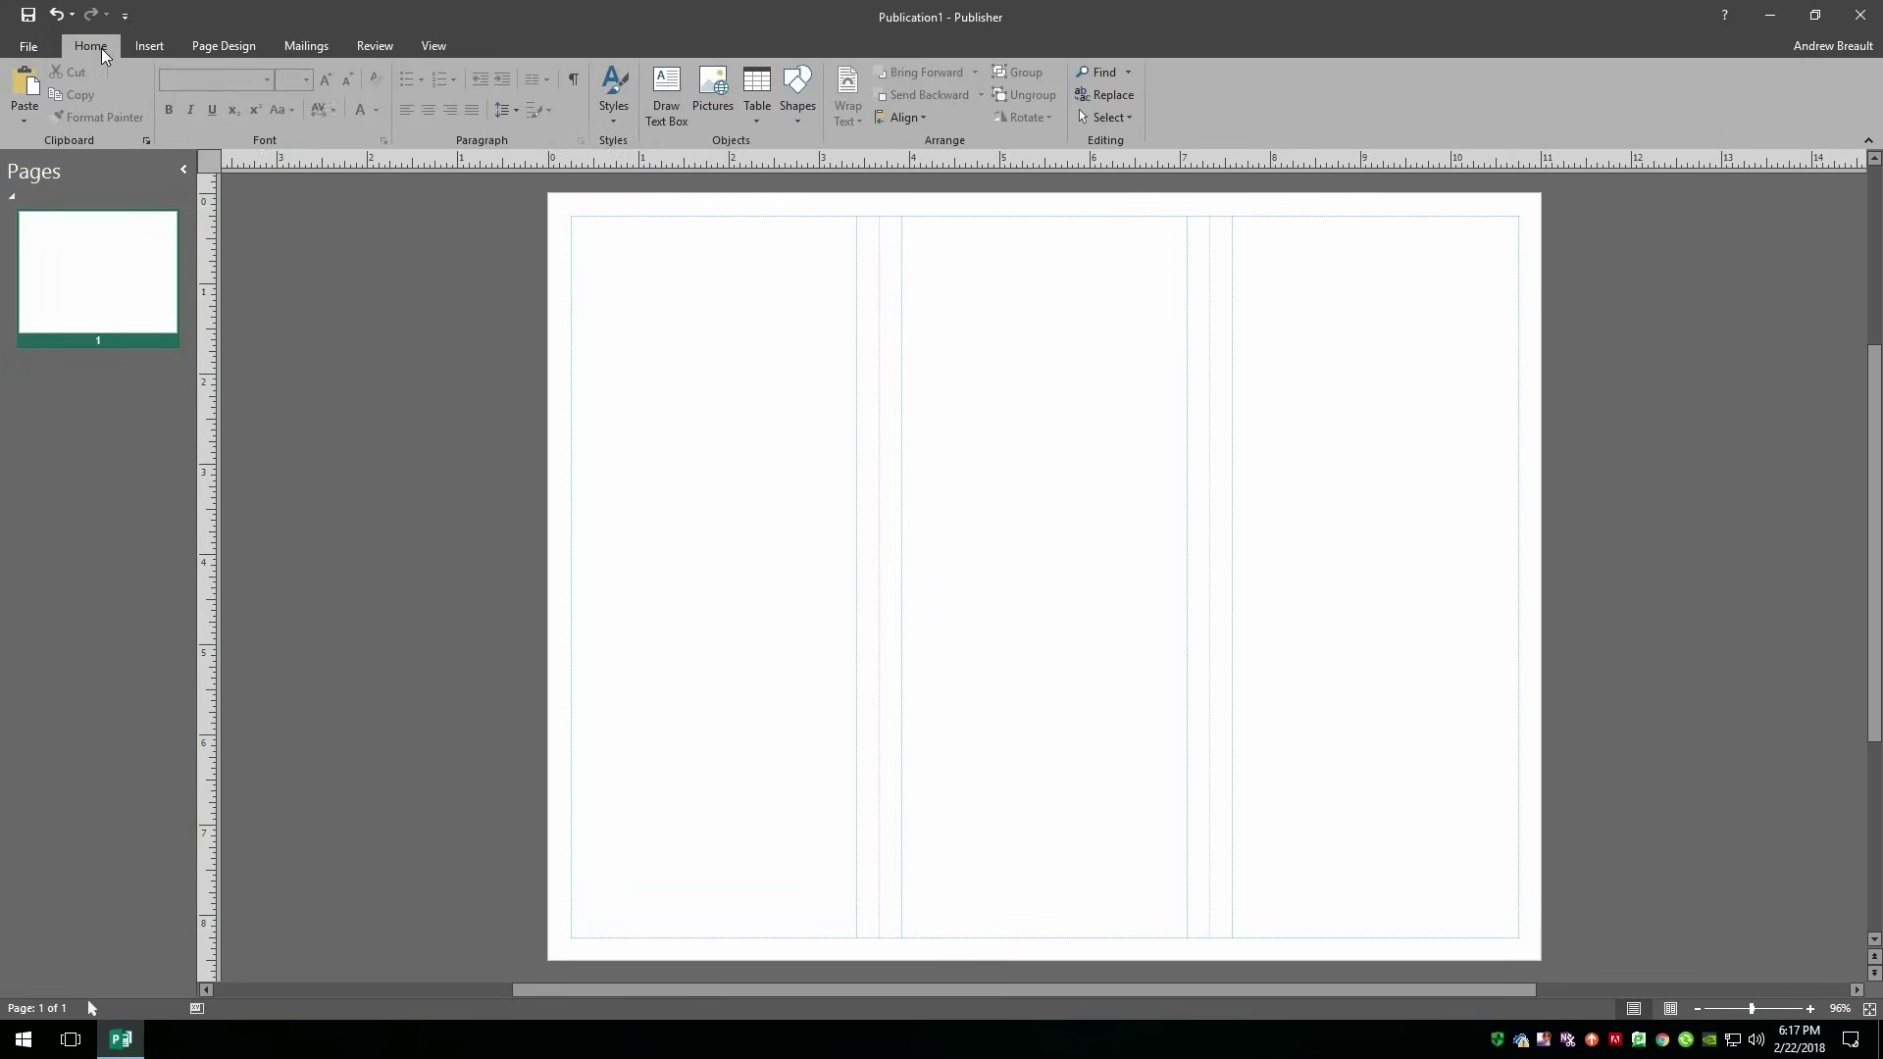
pyautogui.click(798, 86)
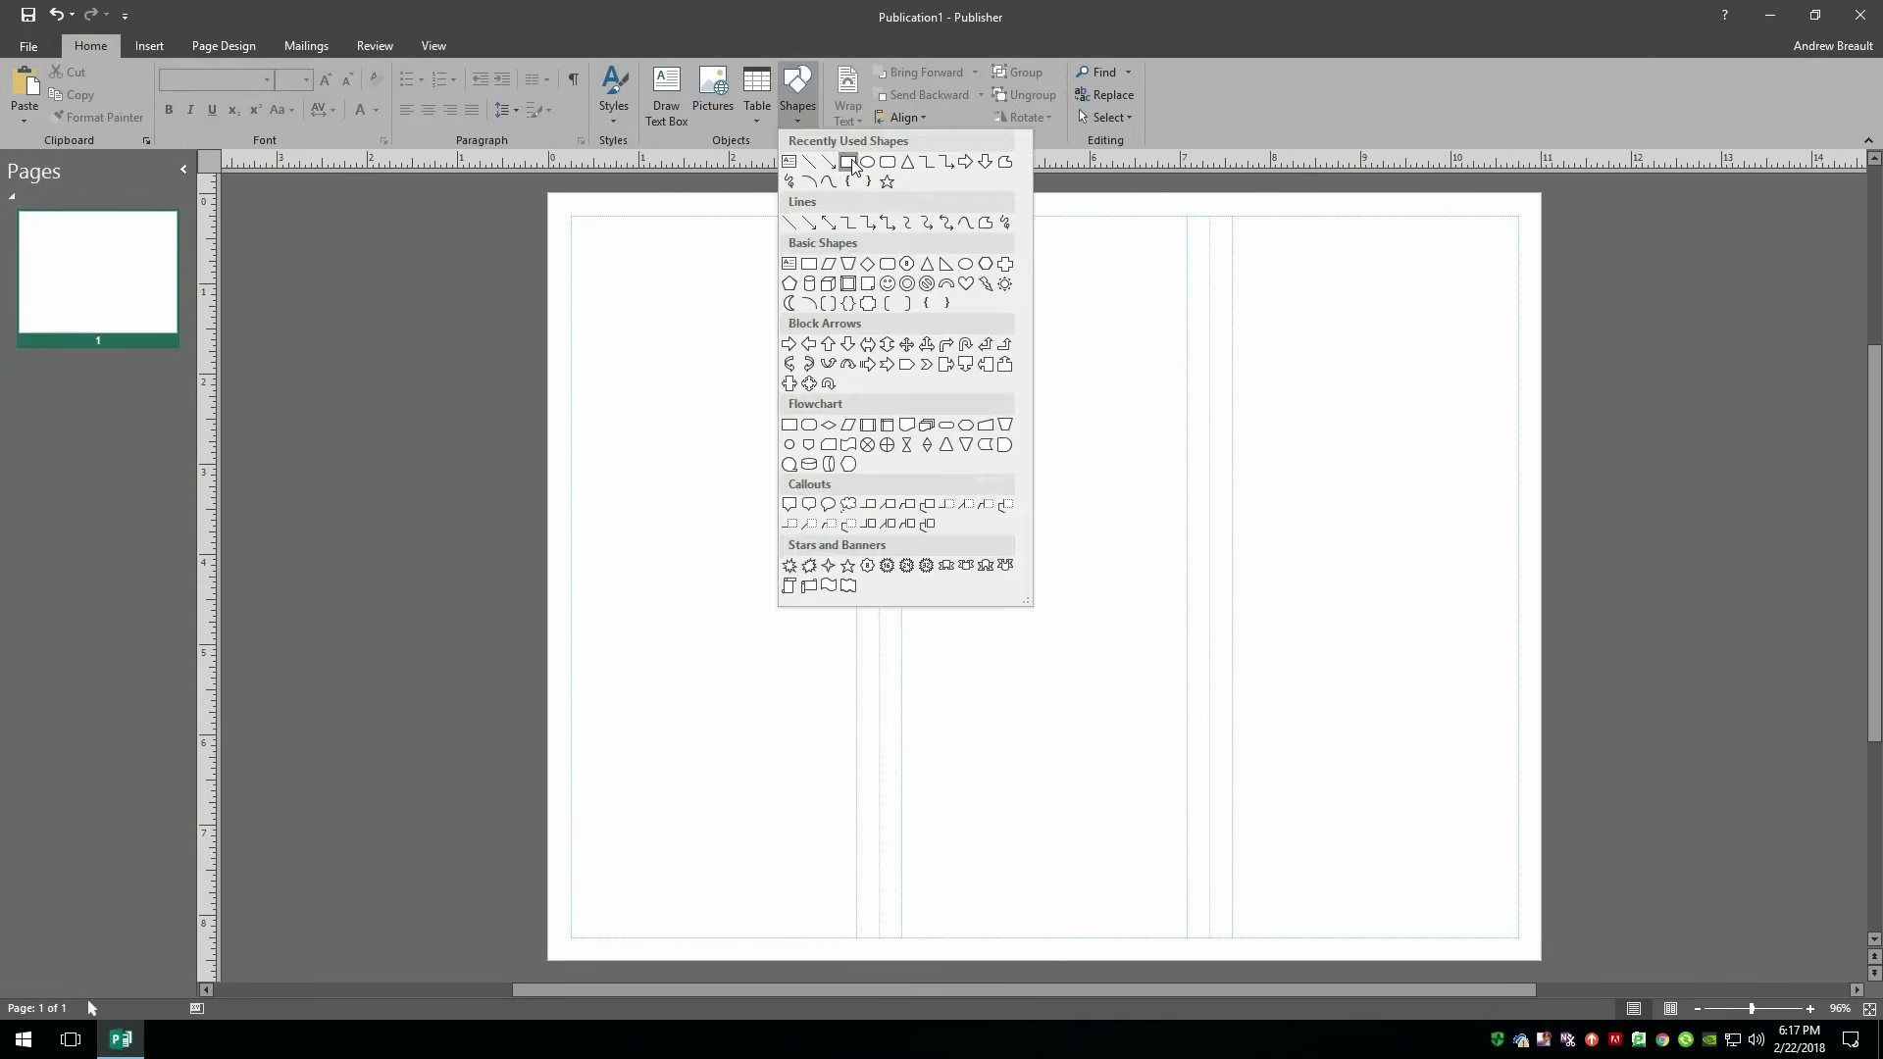
pyautogui.click(849, 163)
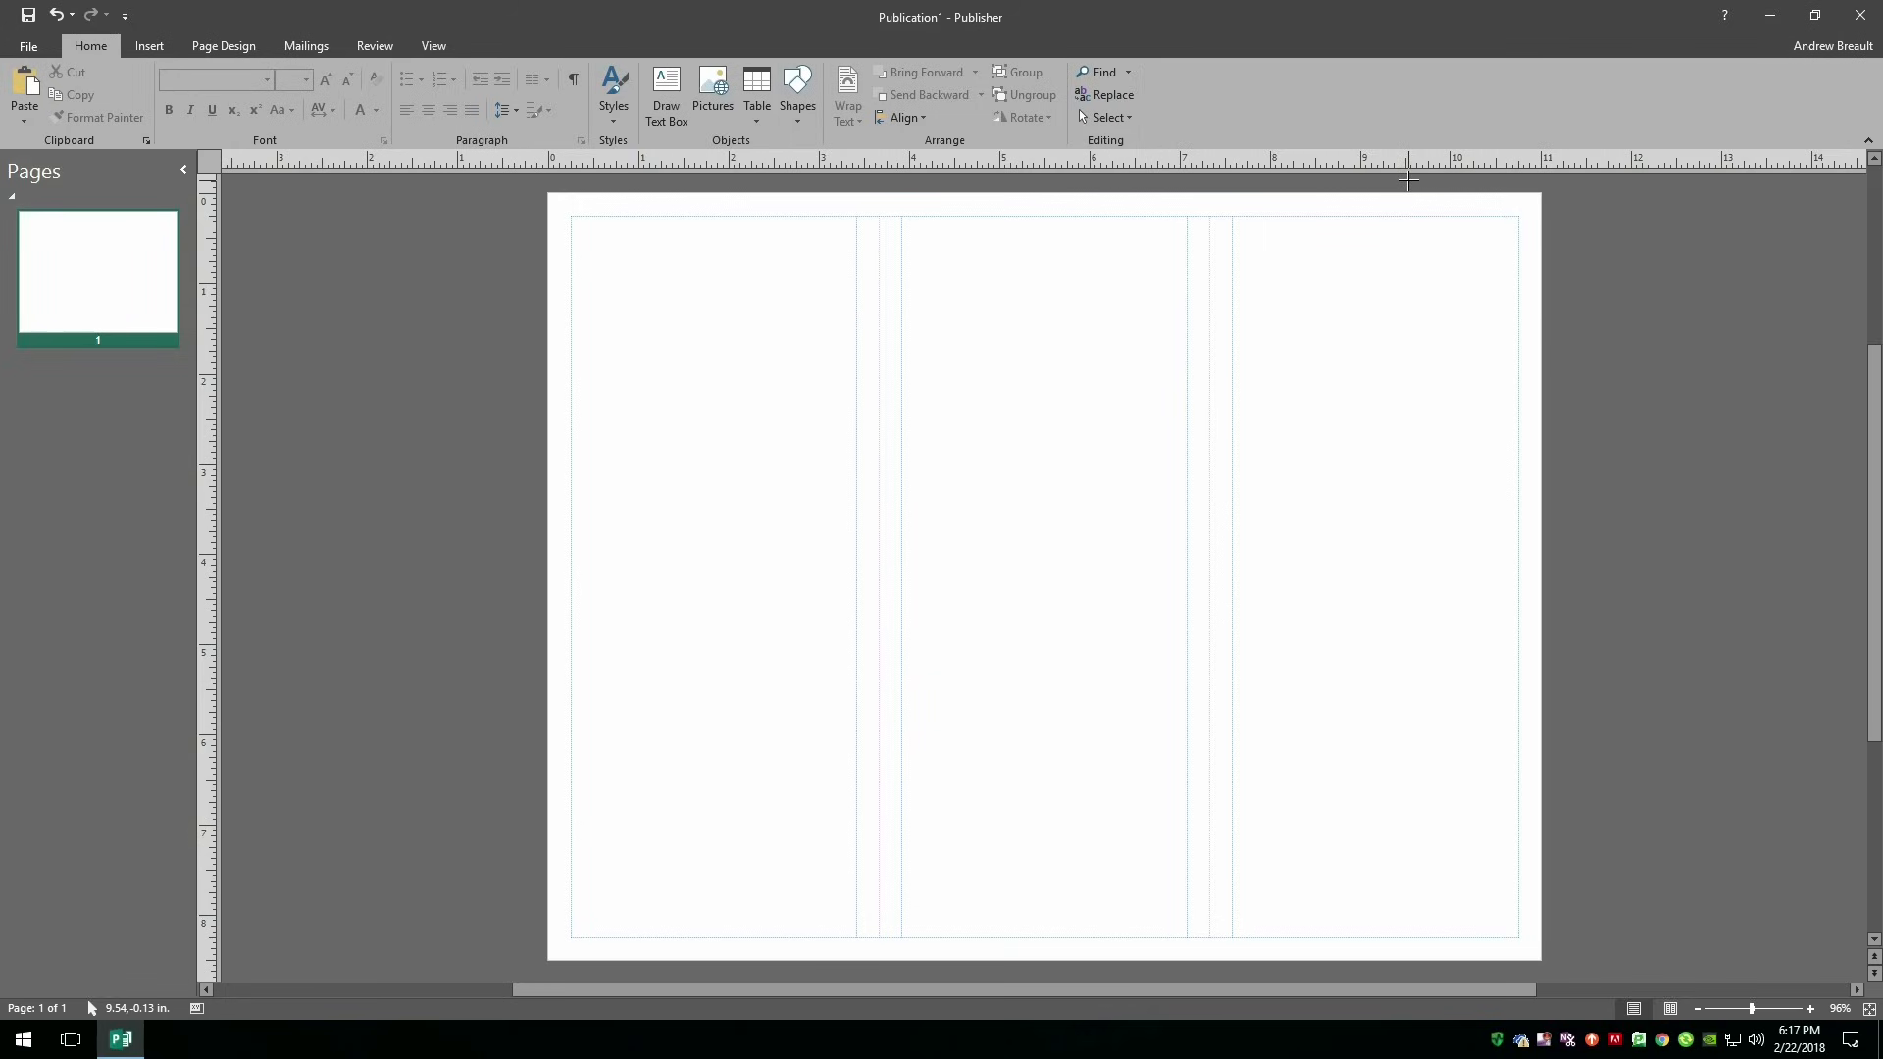
pyautogui.moveTo(1409, 180); pyautogui.dragTo(1577, 916)
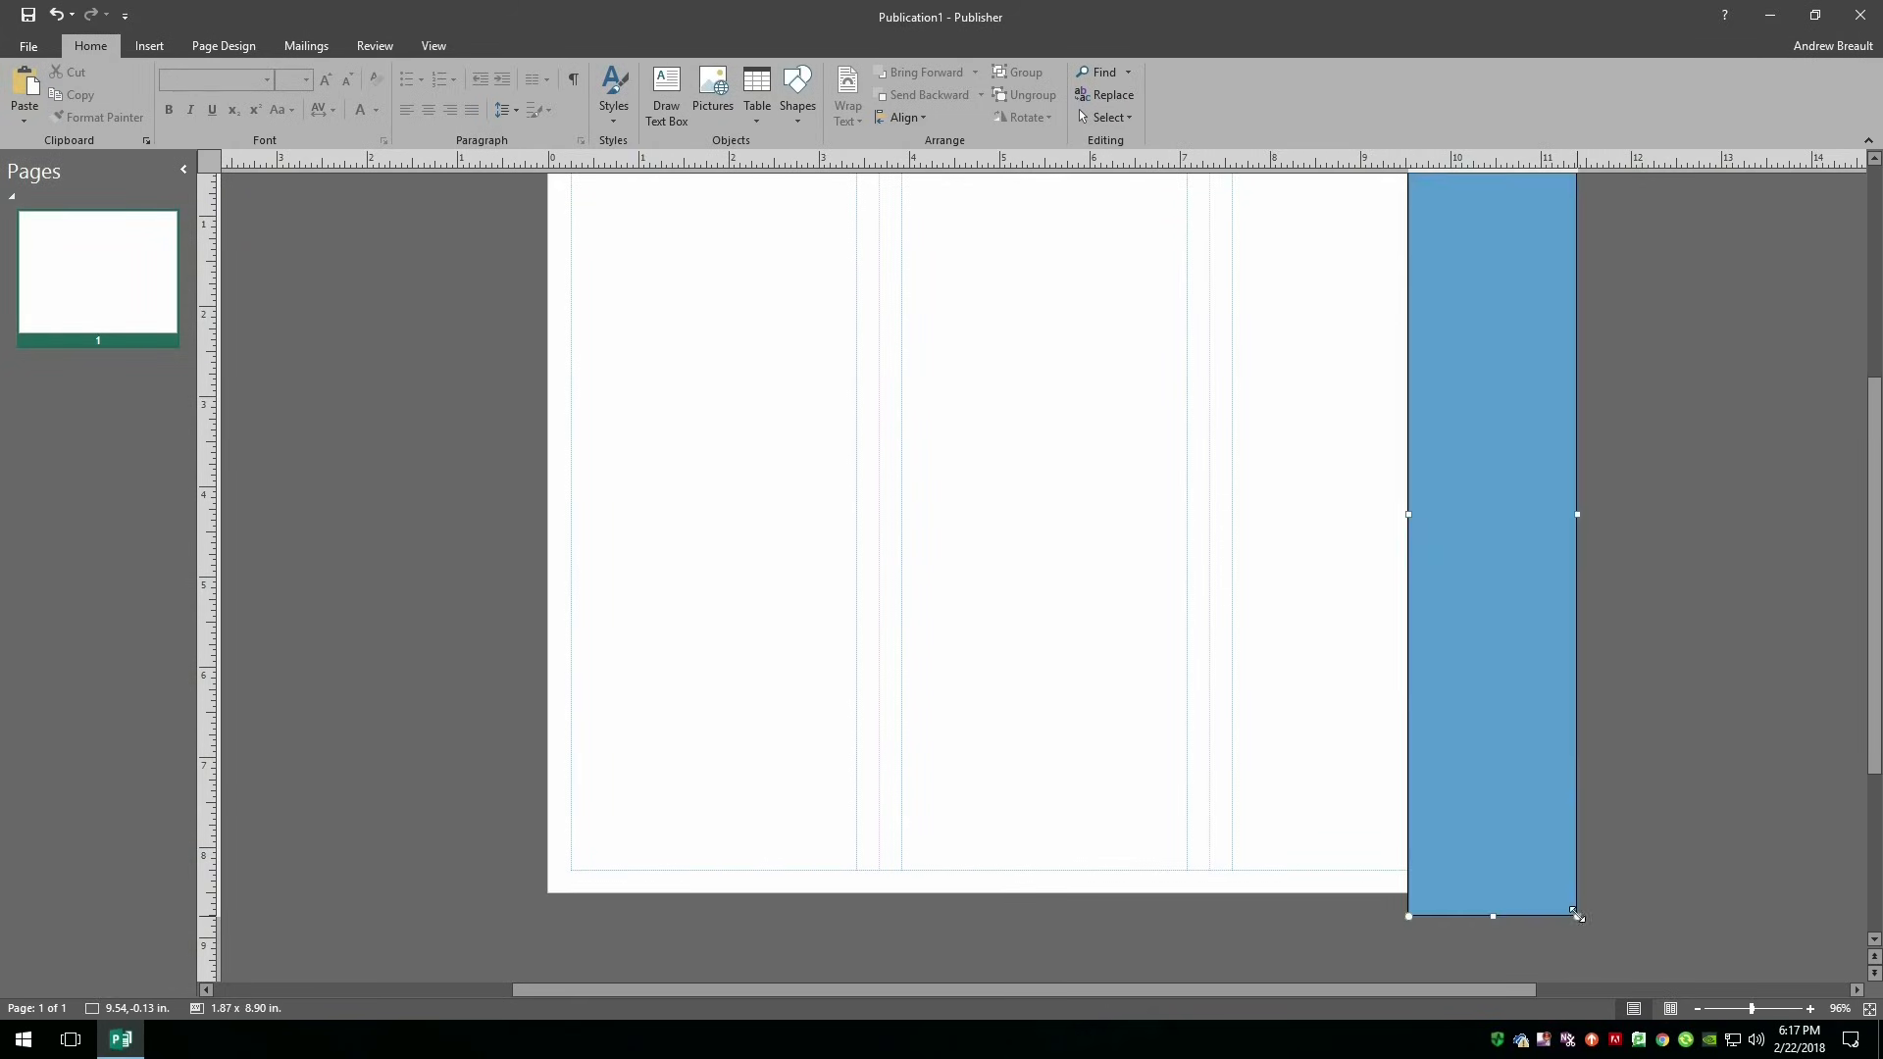
pyautogui.scroll(2, 1653, 867)
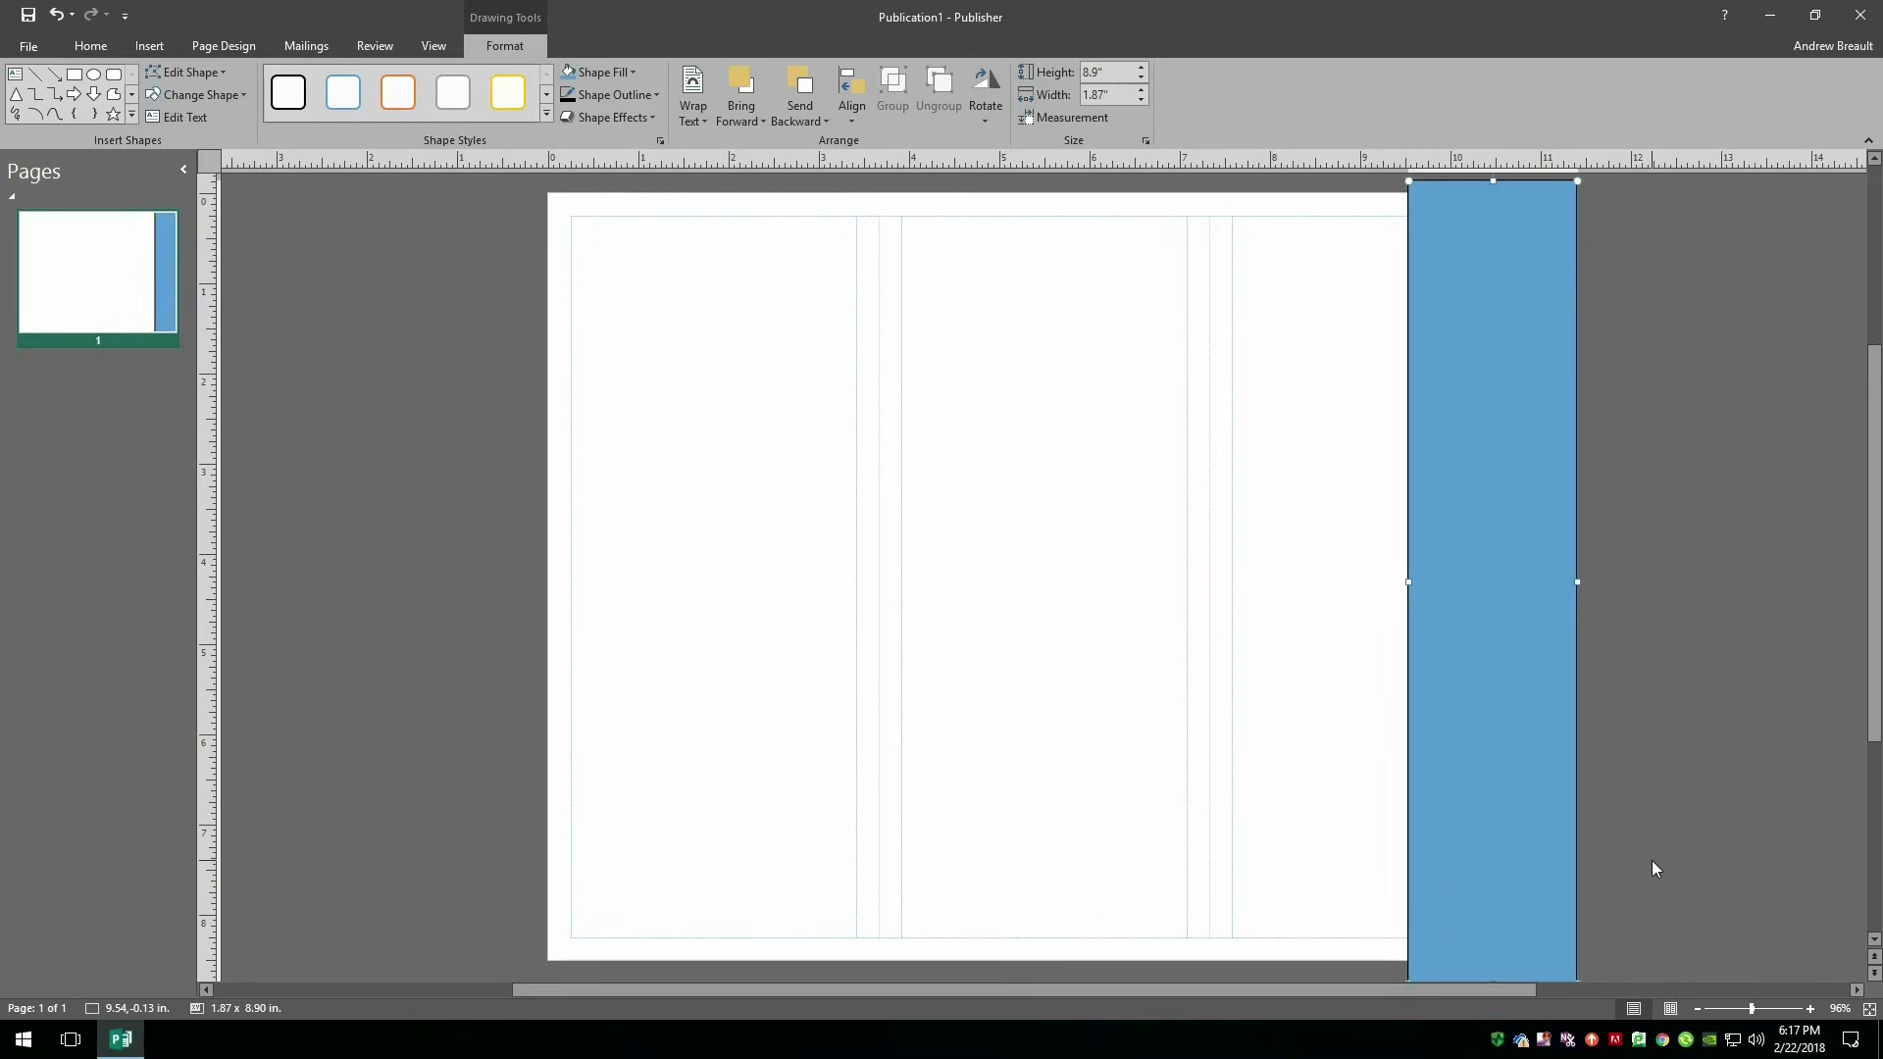
# Check the test rectangle in the print preview, return to the page and delete the rectangle.
pyautogui.hotkey('ctrl', 'p')
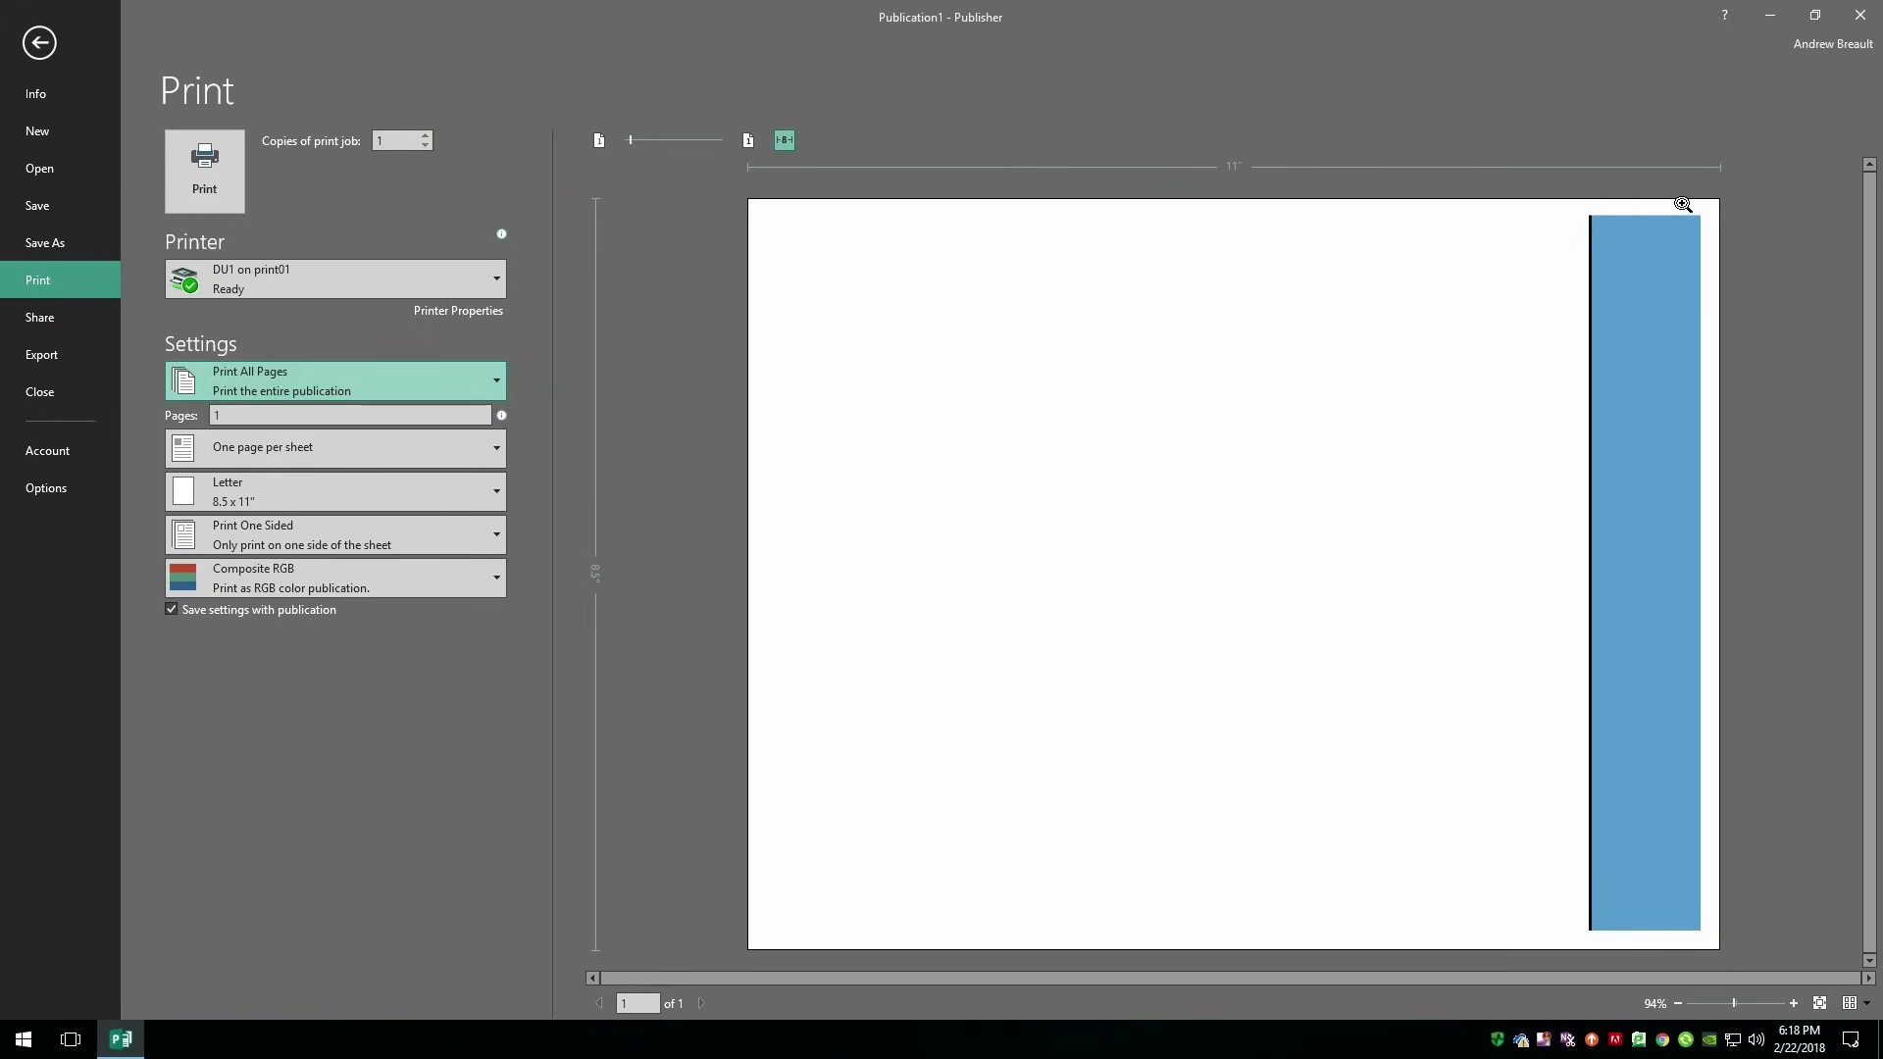
pyautogui.click(39, 42)
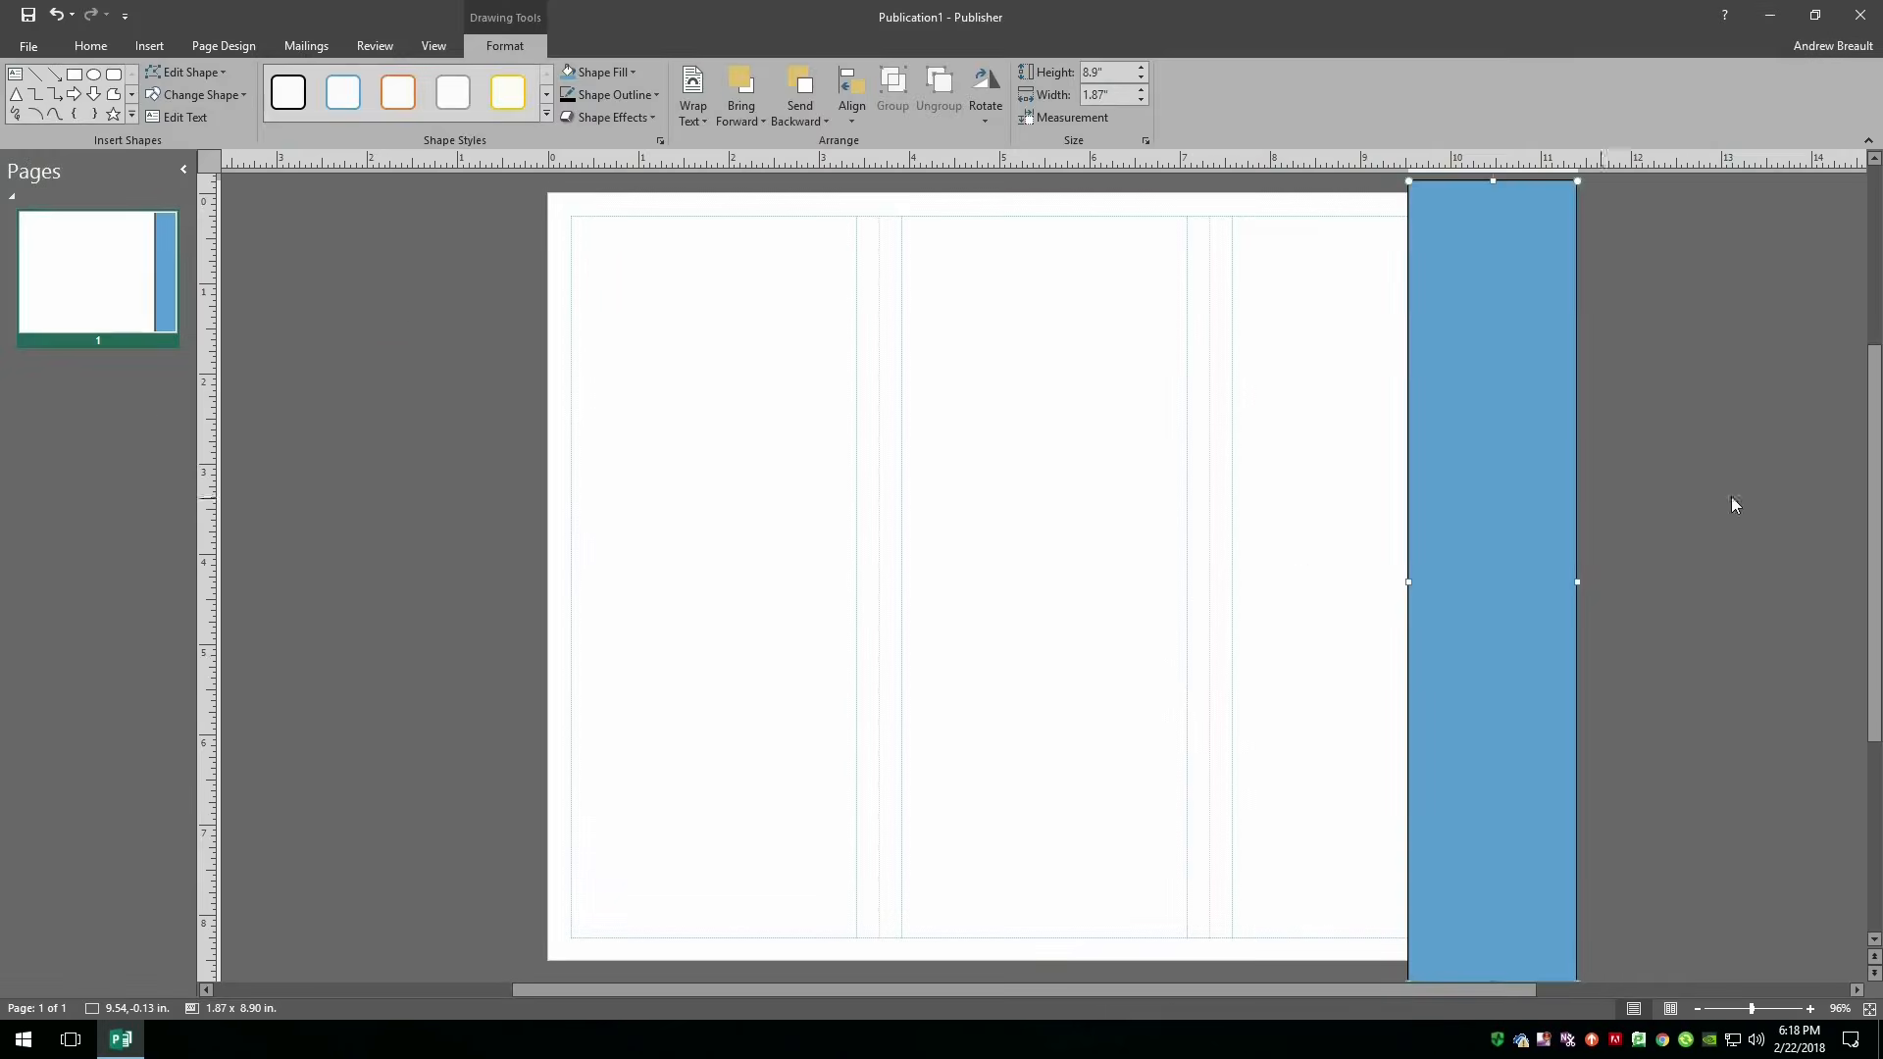
pyautogui.press('Delete')
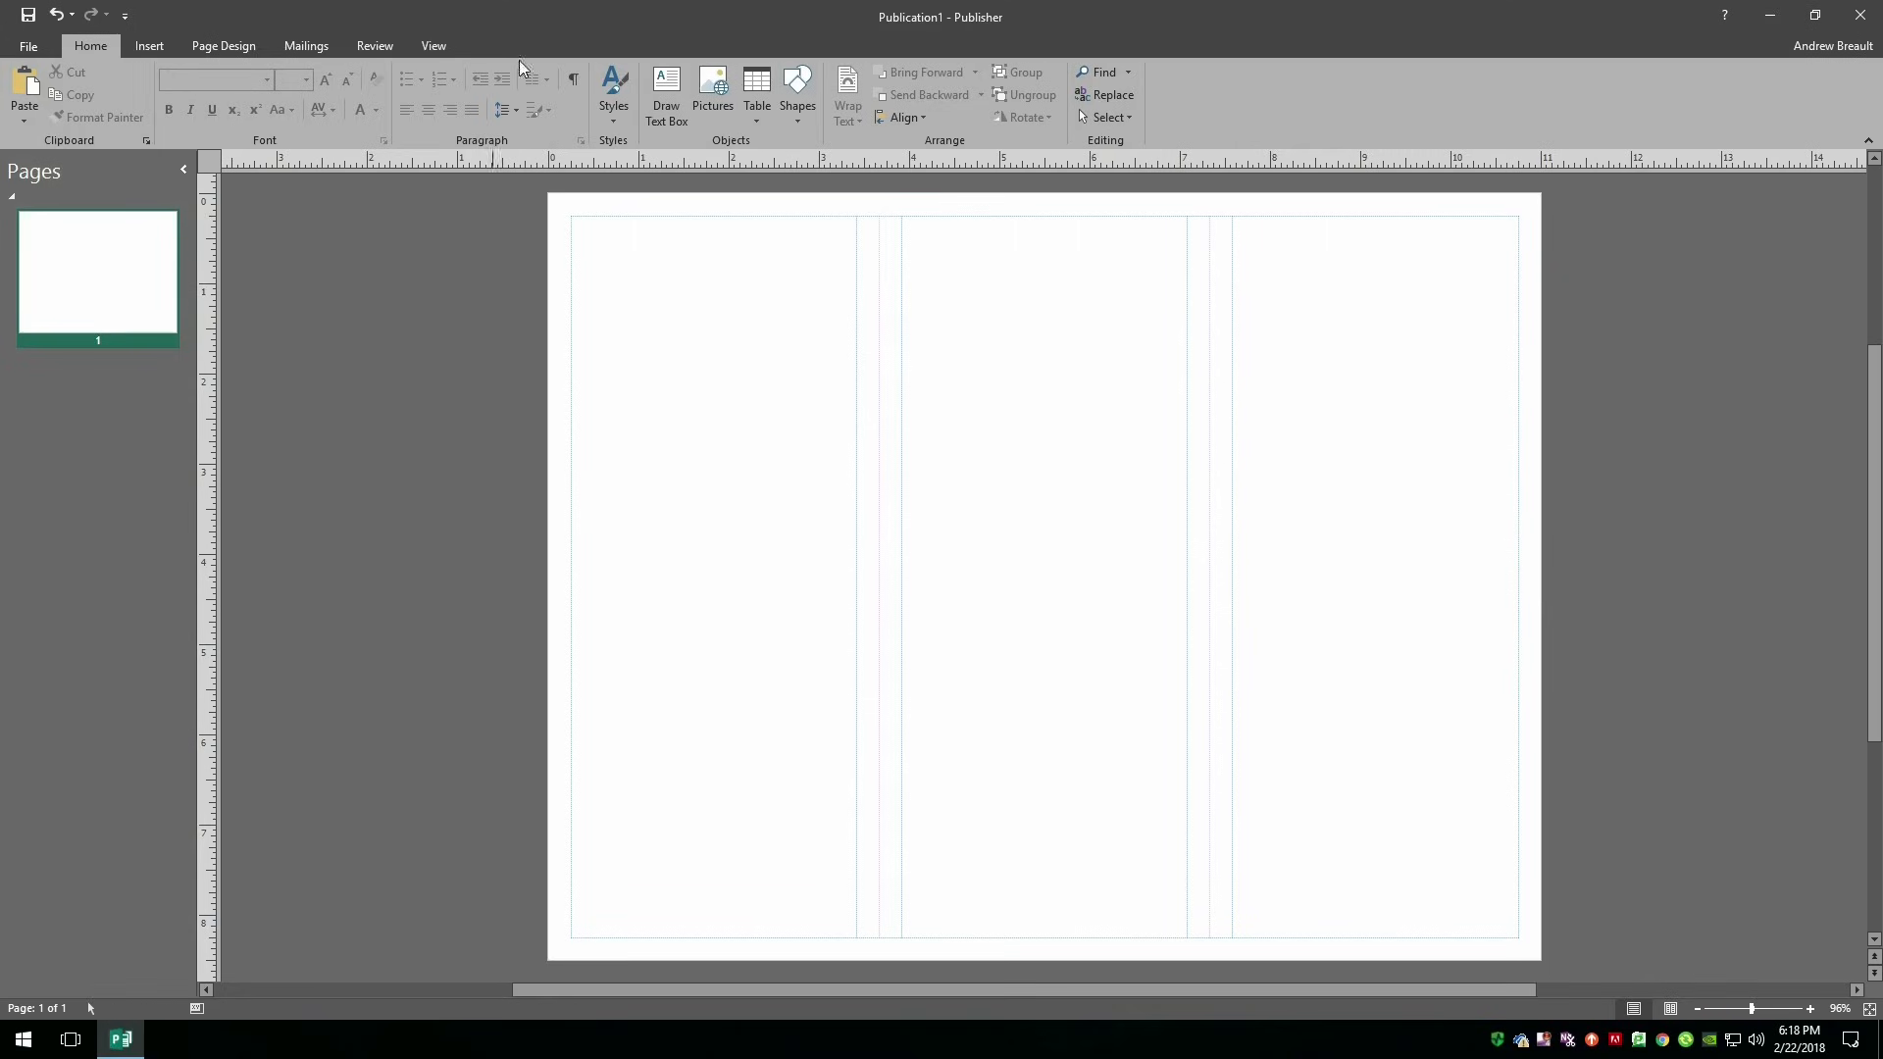
# Draw a rectangle about 3.17 x 8 in that fills the right column within its guides.
pyautogui.click(794, 91)
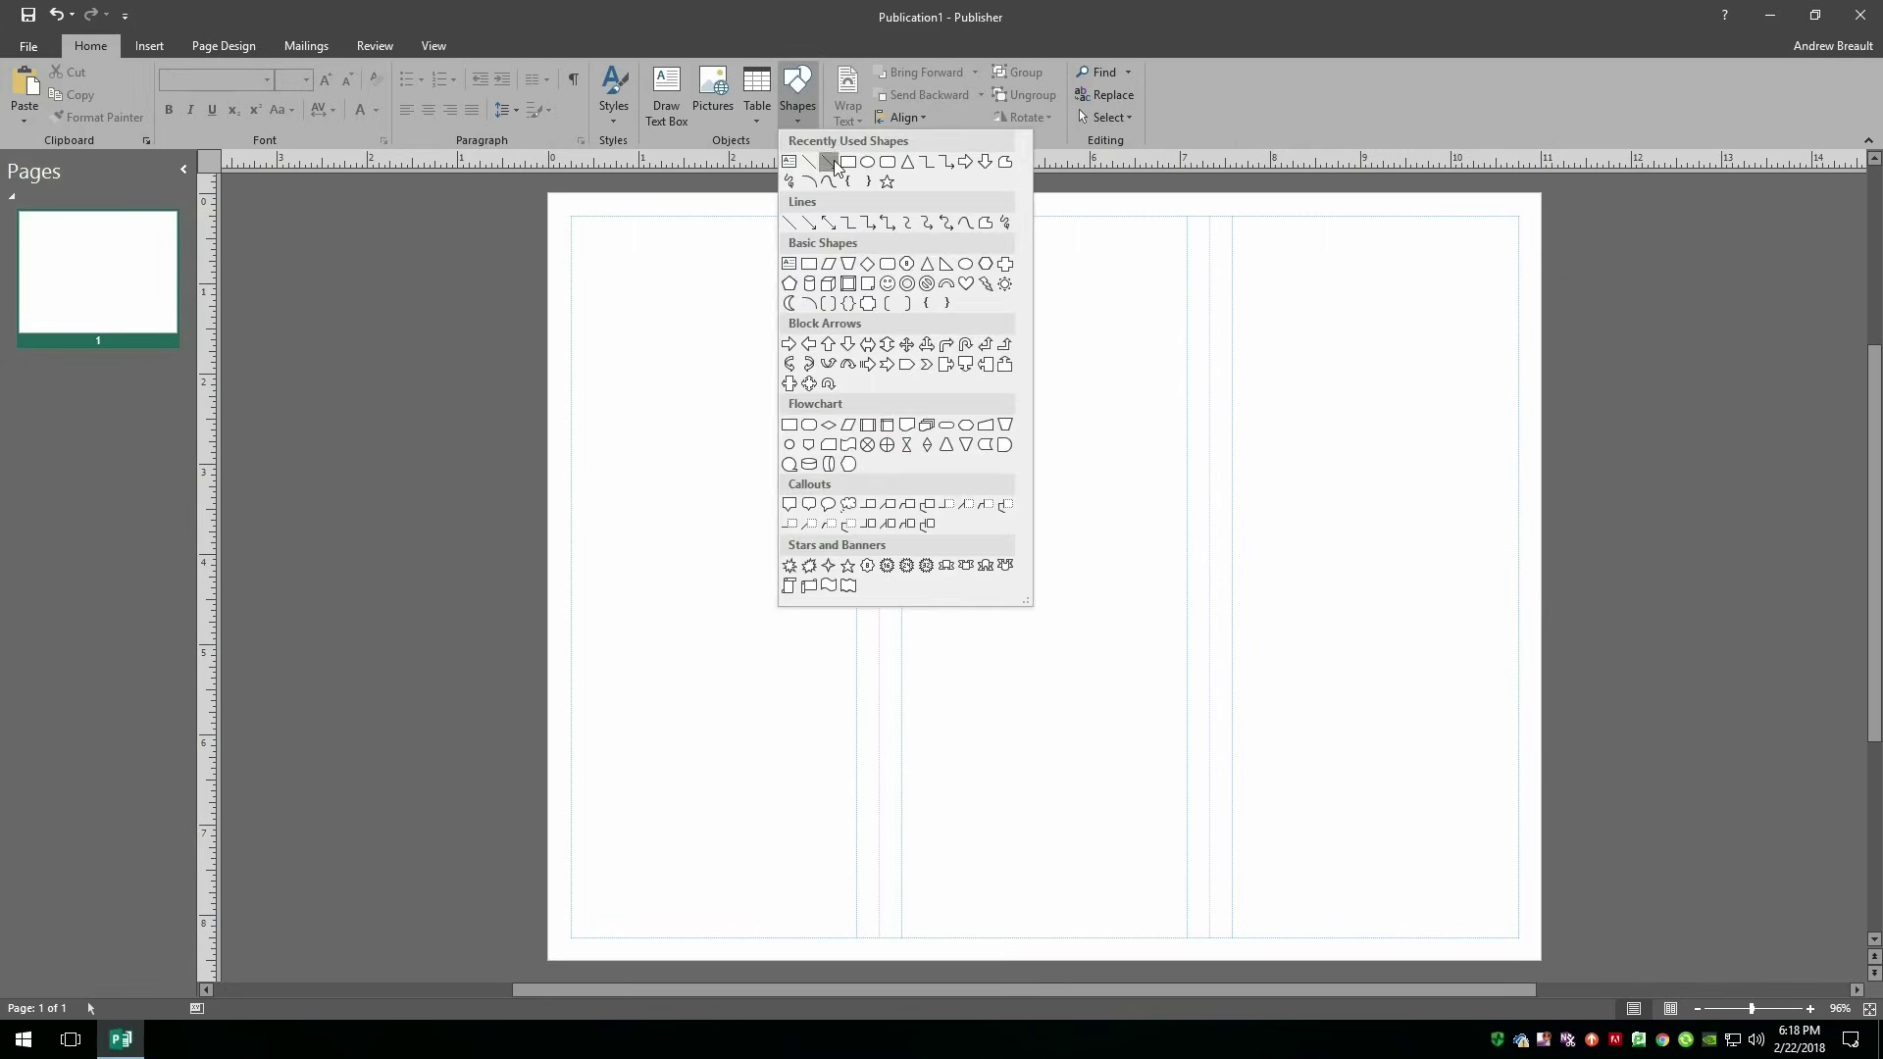
pyautogui.click(834, 161)
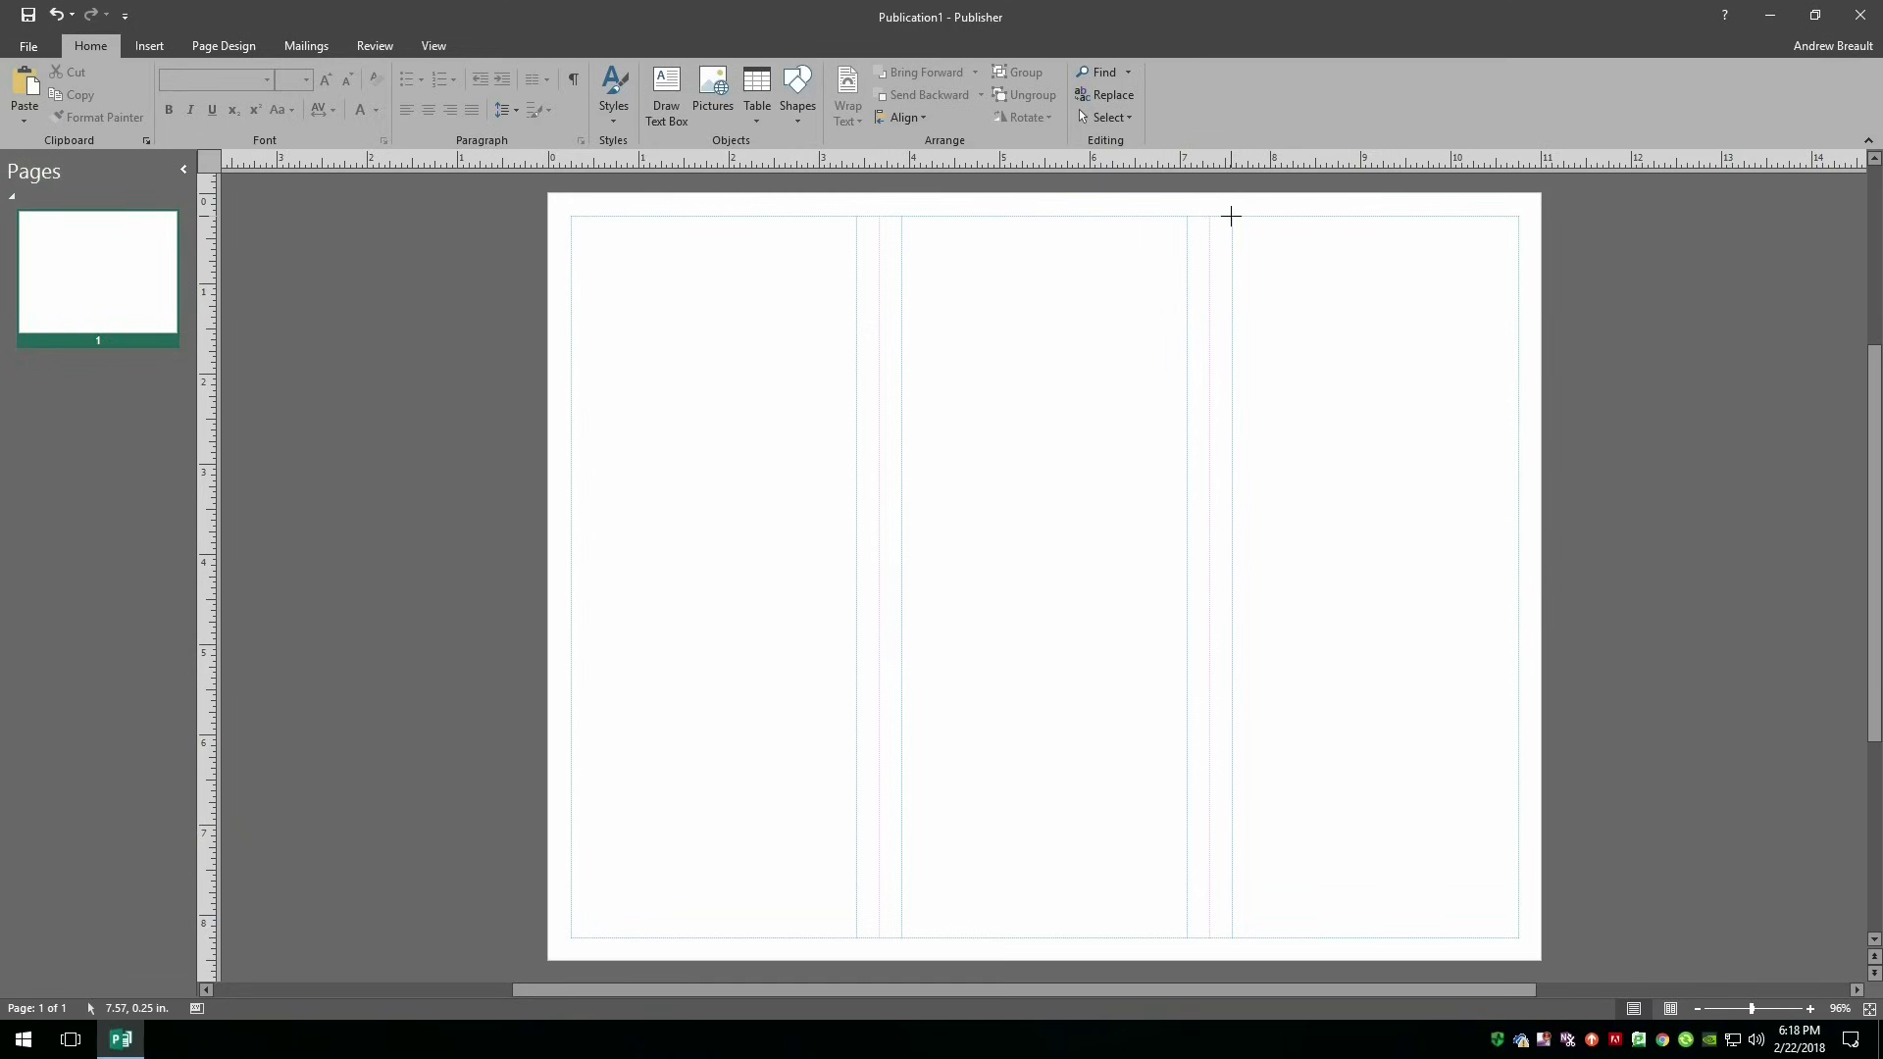
pyautogui.moveTo(1234, 216)
pyautogui.mouseDown()
pyautogui.moveTo(1333, 631)
pyautogui.moveTo(1519, 937)
pyautogui.mouseUp()
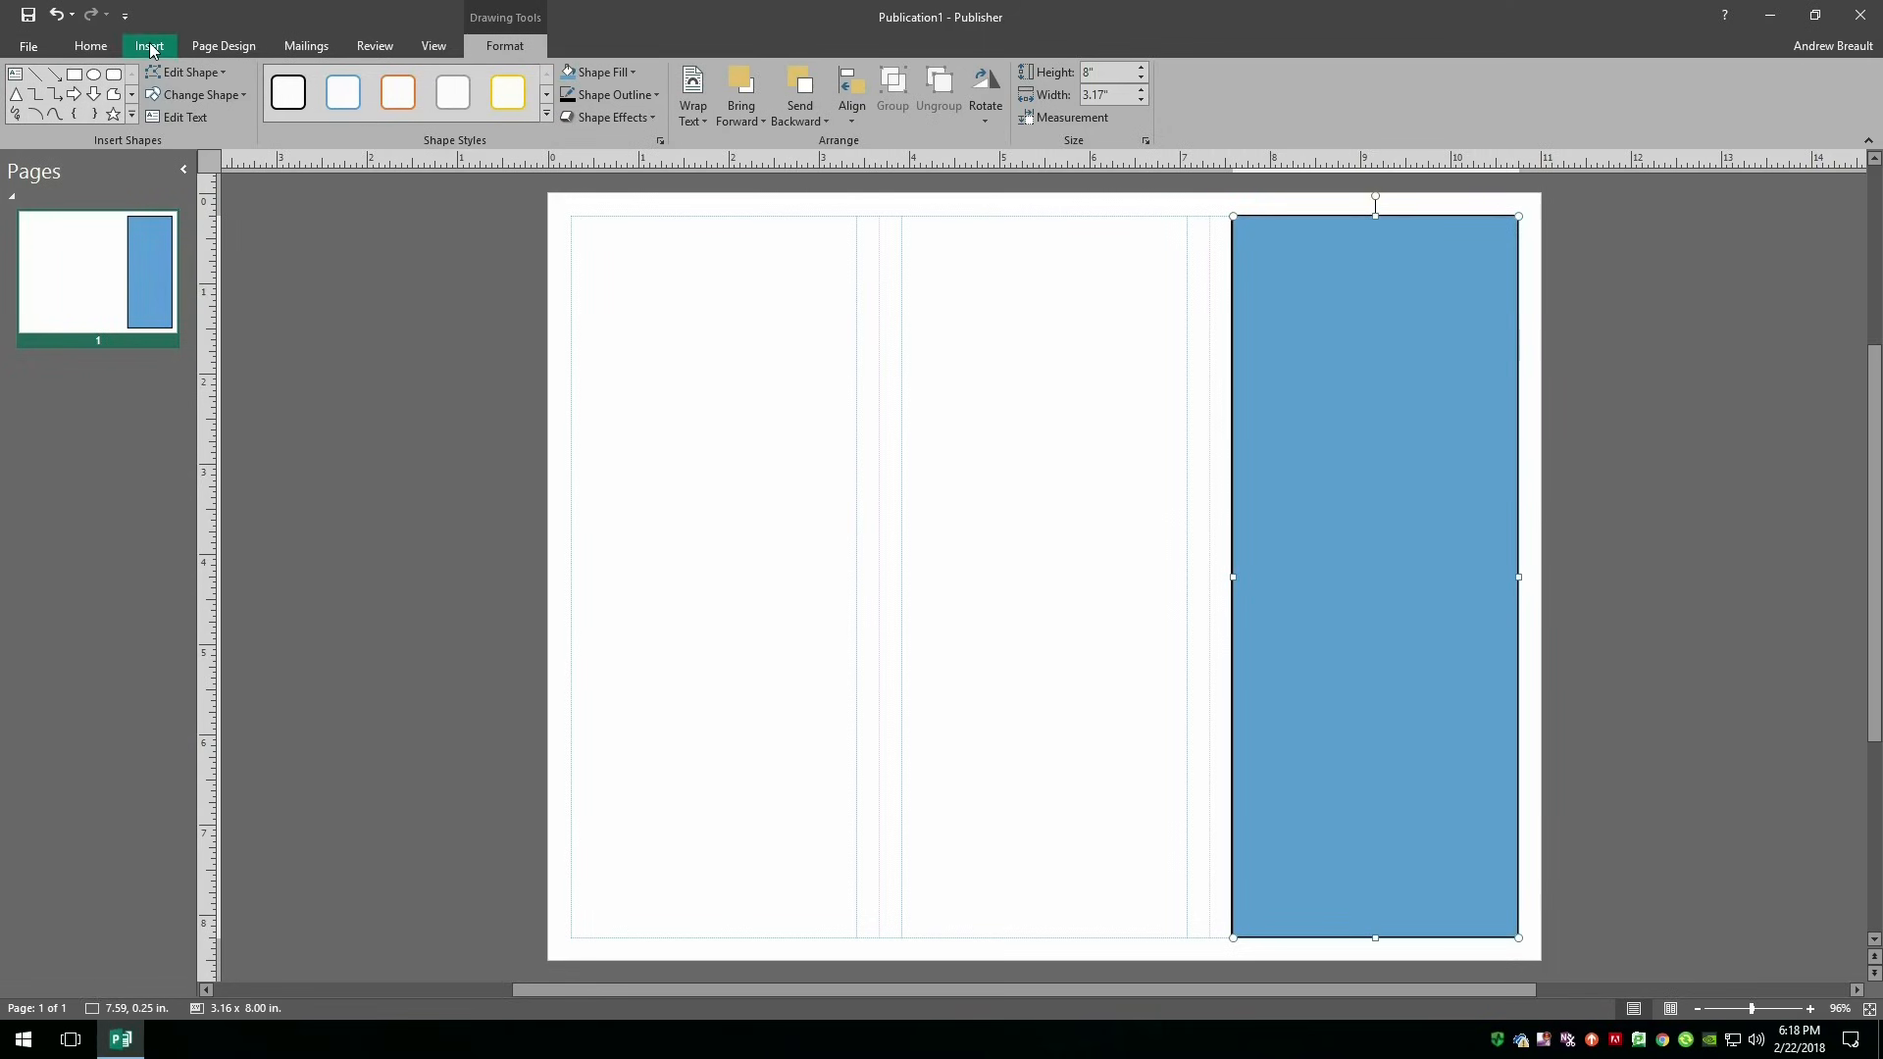
# Draw a text box about 2.70 x 1.70 in across the middle of the rectangle and centre its text both ways.
pyautogui.click(90, 46)
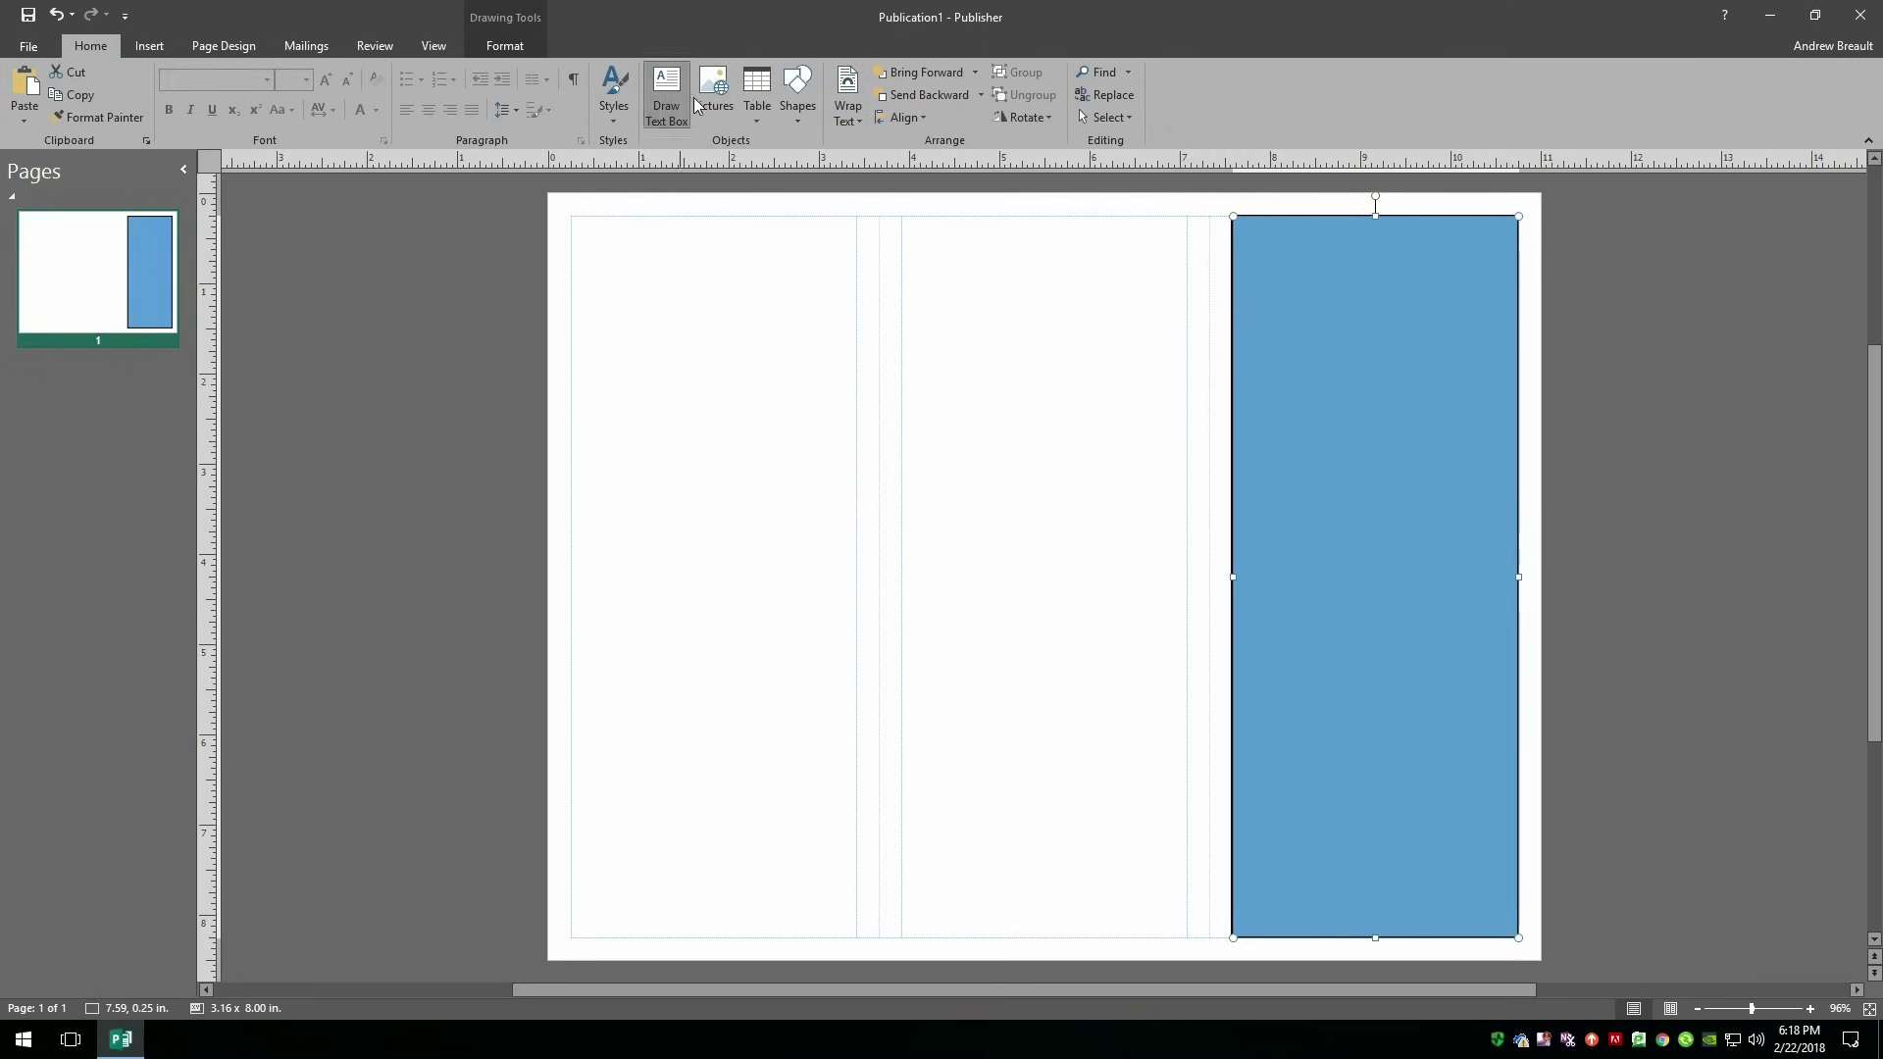
pyautogui.click(667, 98)
pyautogui.moveTo(1260, 477)
pyautogui.mouseDown()
pyautogui.moveTo(1475, 677)
pyautogui.moveTo(1510, 636)
pyautogui.mouseUp()
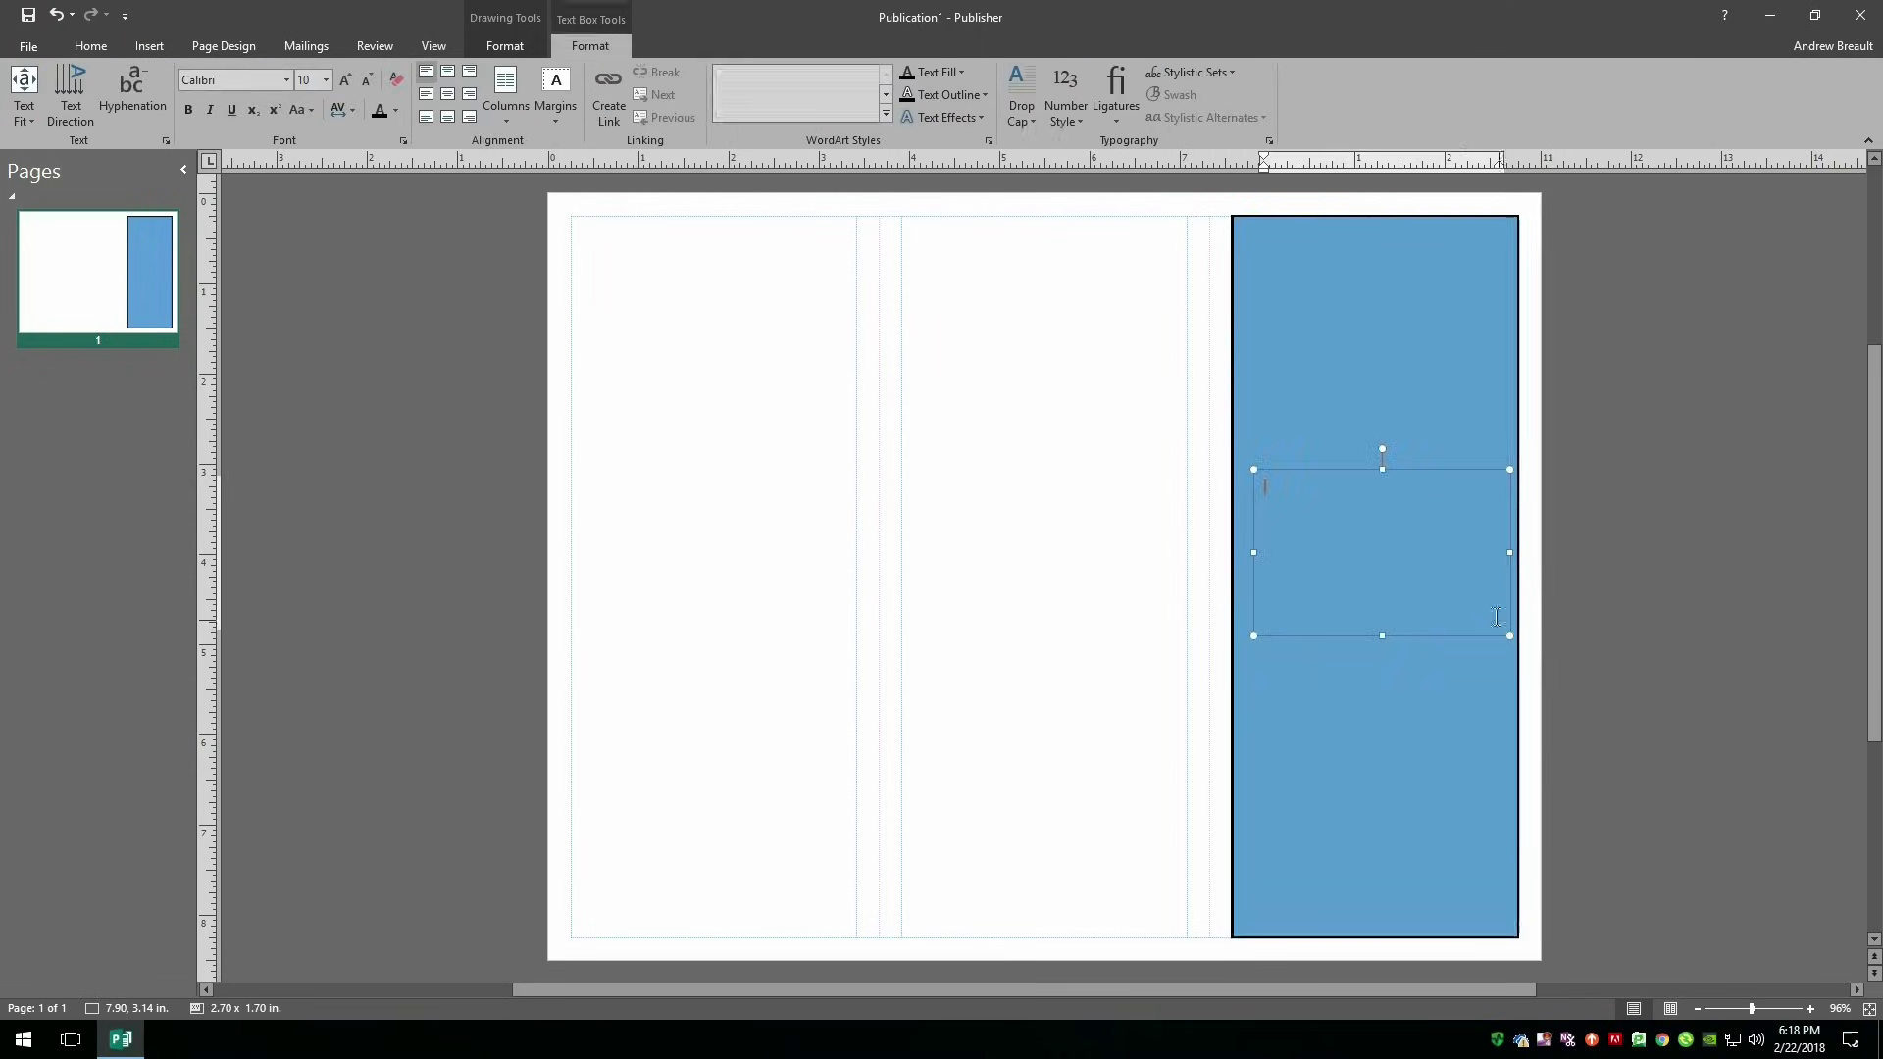
pyautogui.click(446, 94)
# Set the text box's font to Arial Black, 16 pt, in white.
pyautogui.click(345, 80)
pyautogui.click(346, 81)
pyautogui.click(345, 81)
pyautogui.click(345, 80)
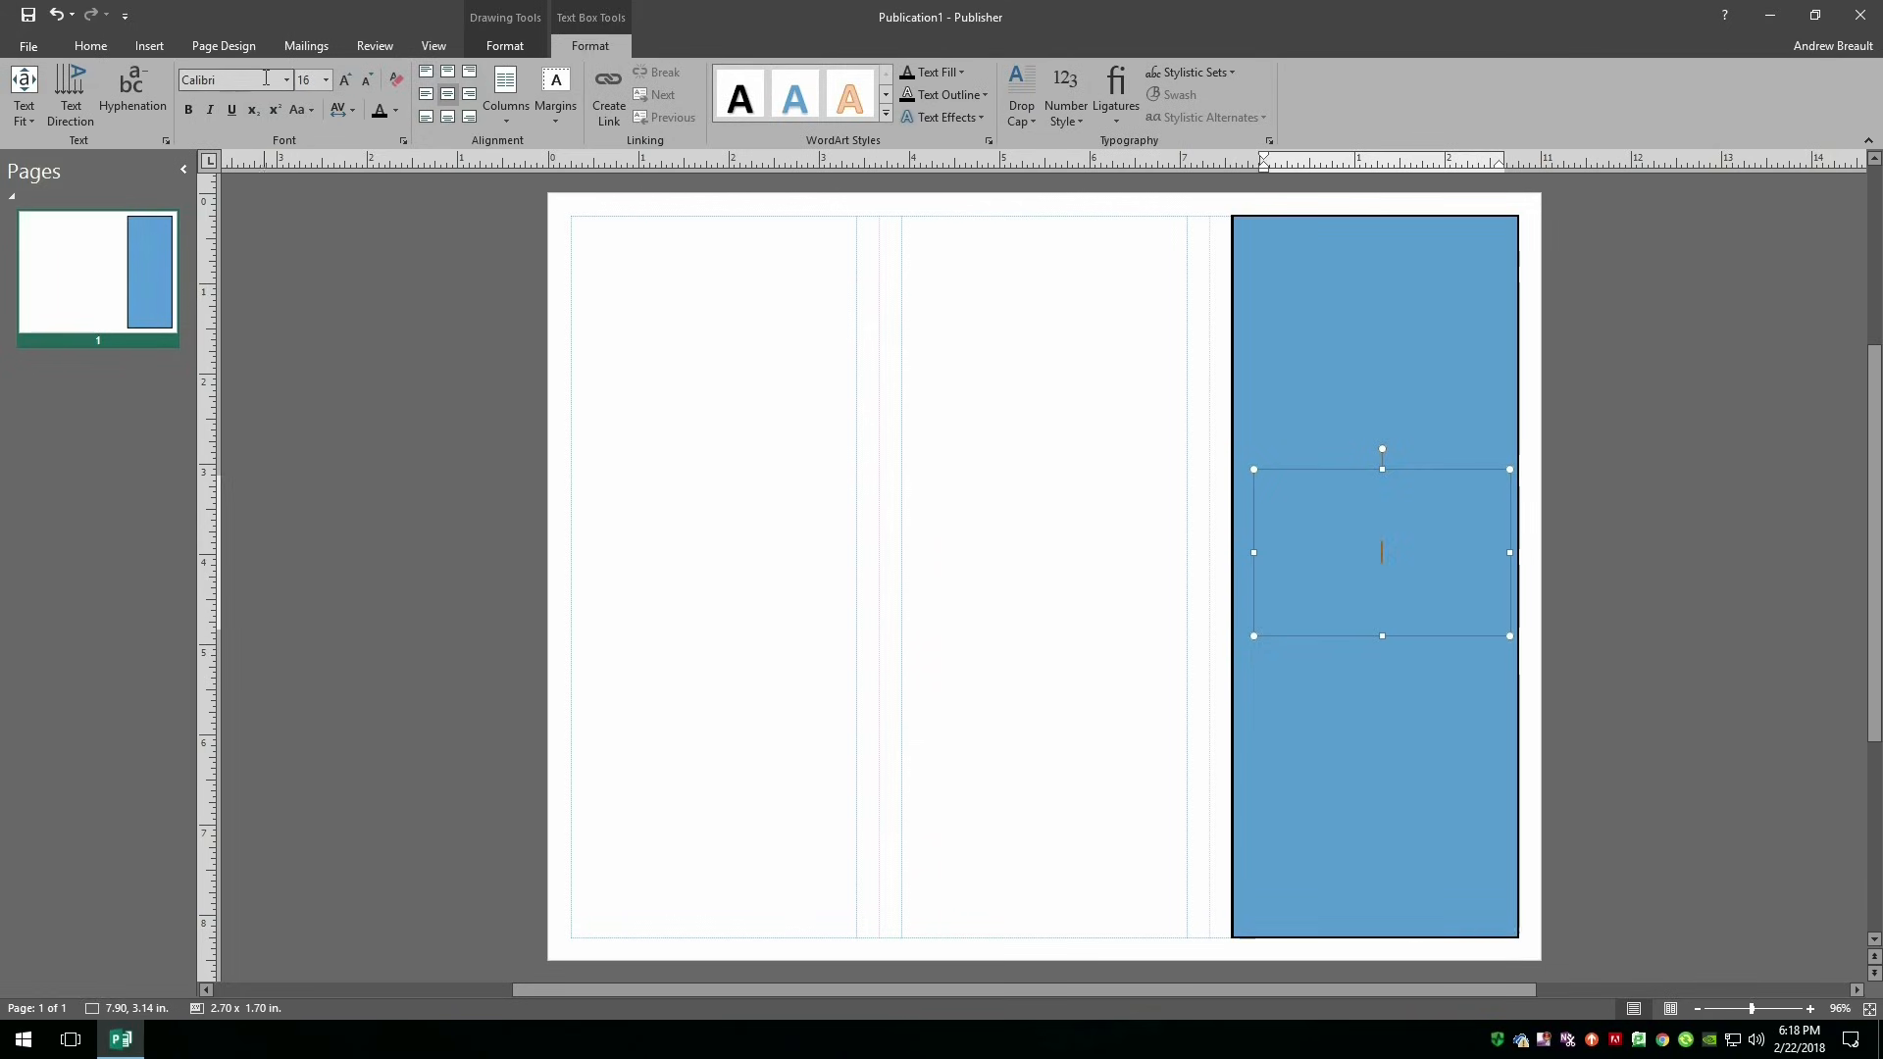
pyautogui.click(286, 80)
pyautogui.click(255, 153)
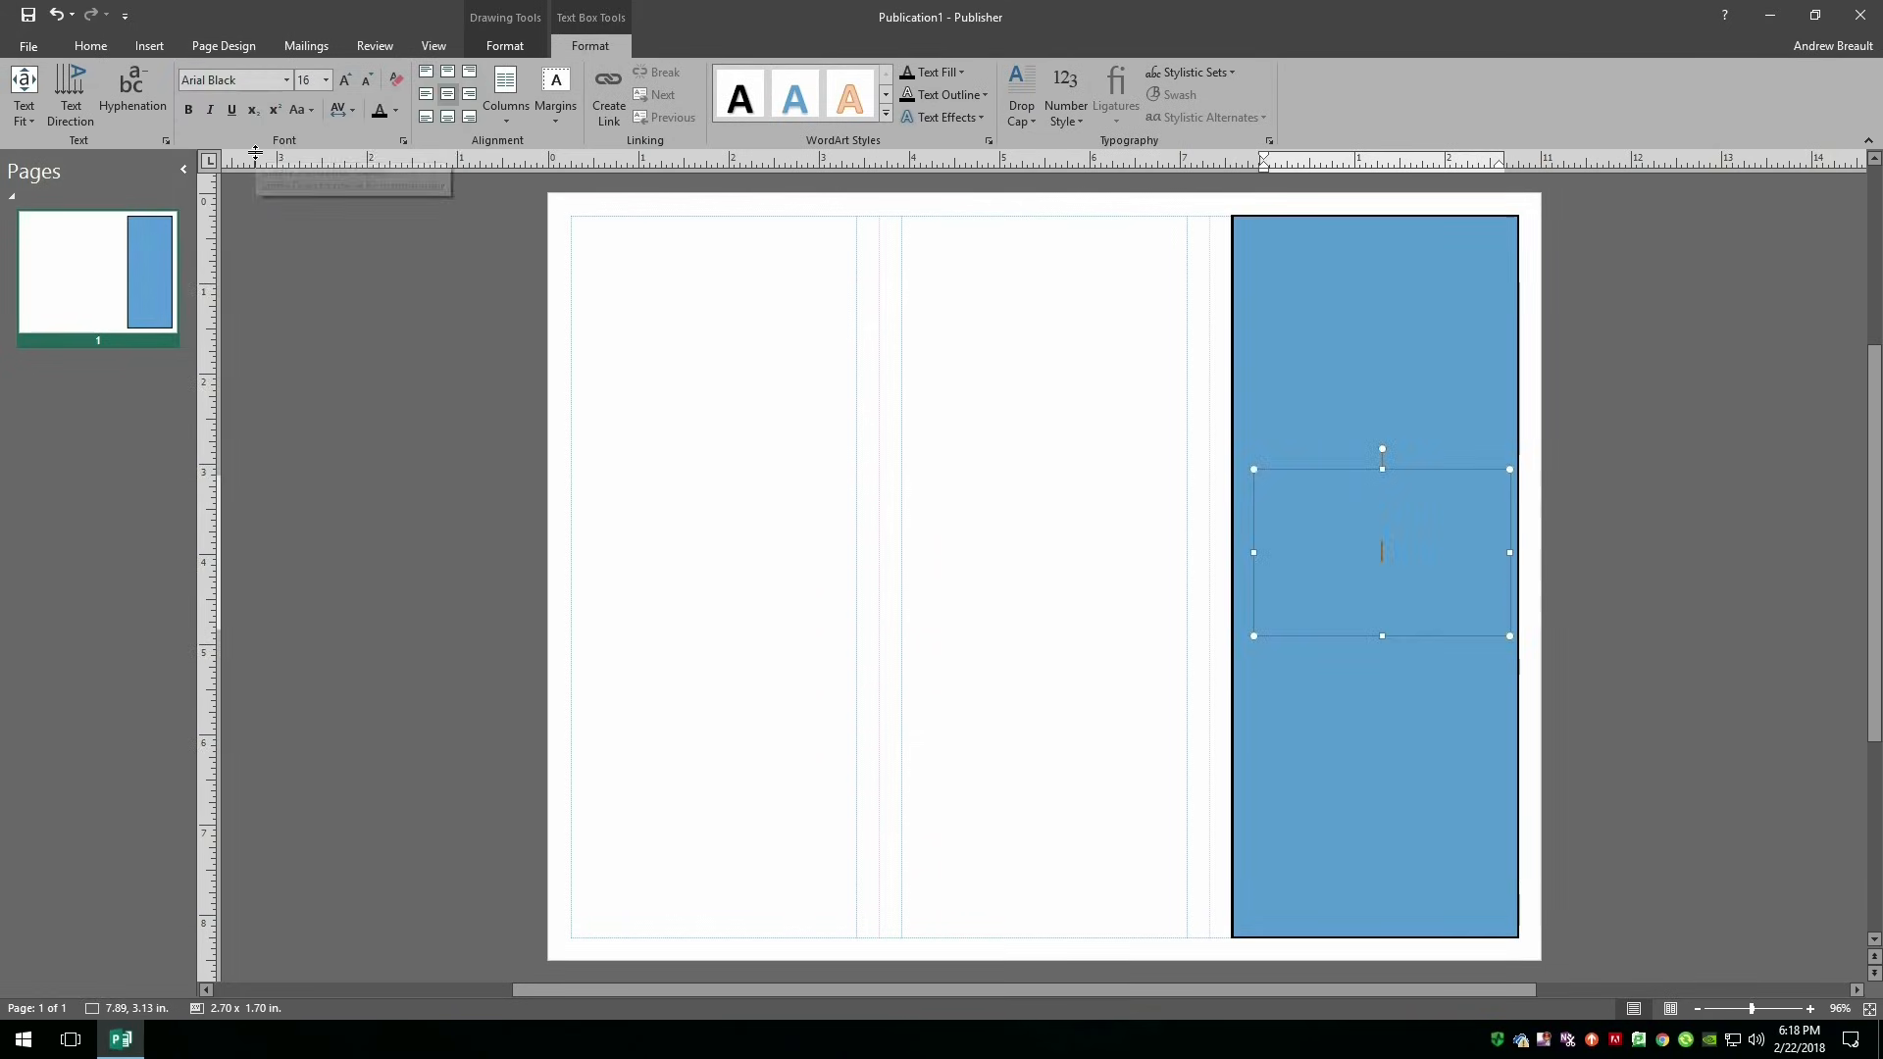
pyautogui.click(396, 110)
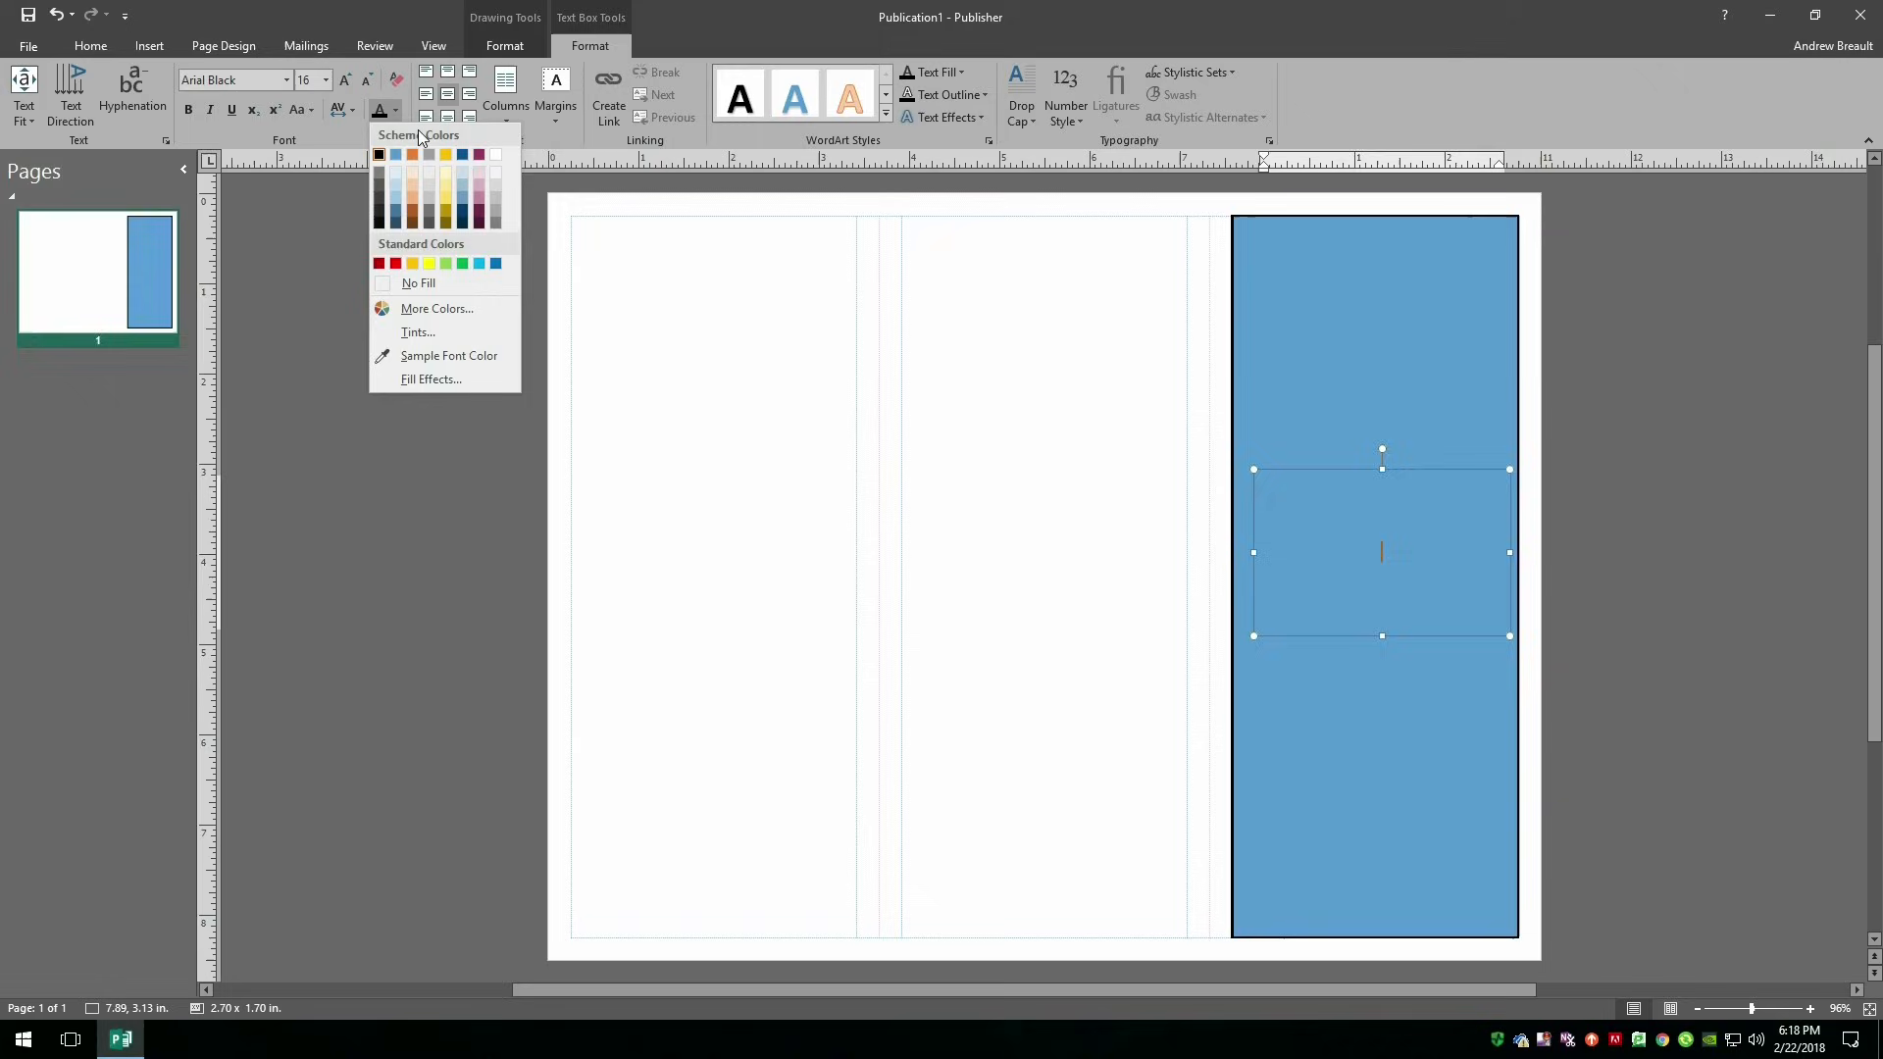
pyautogui.click(496, 155)
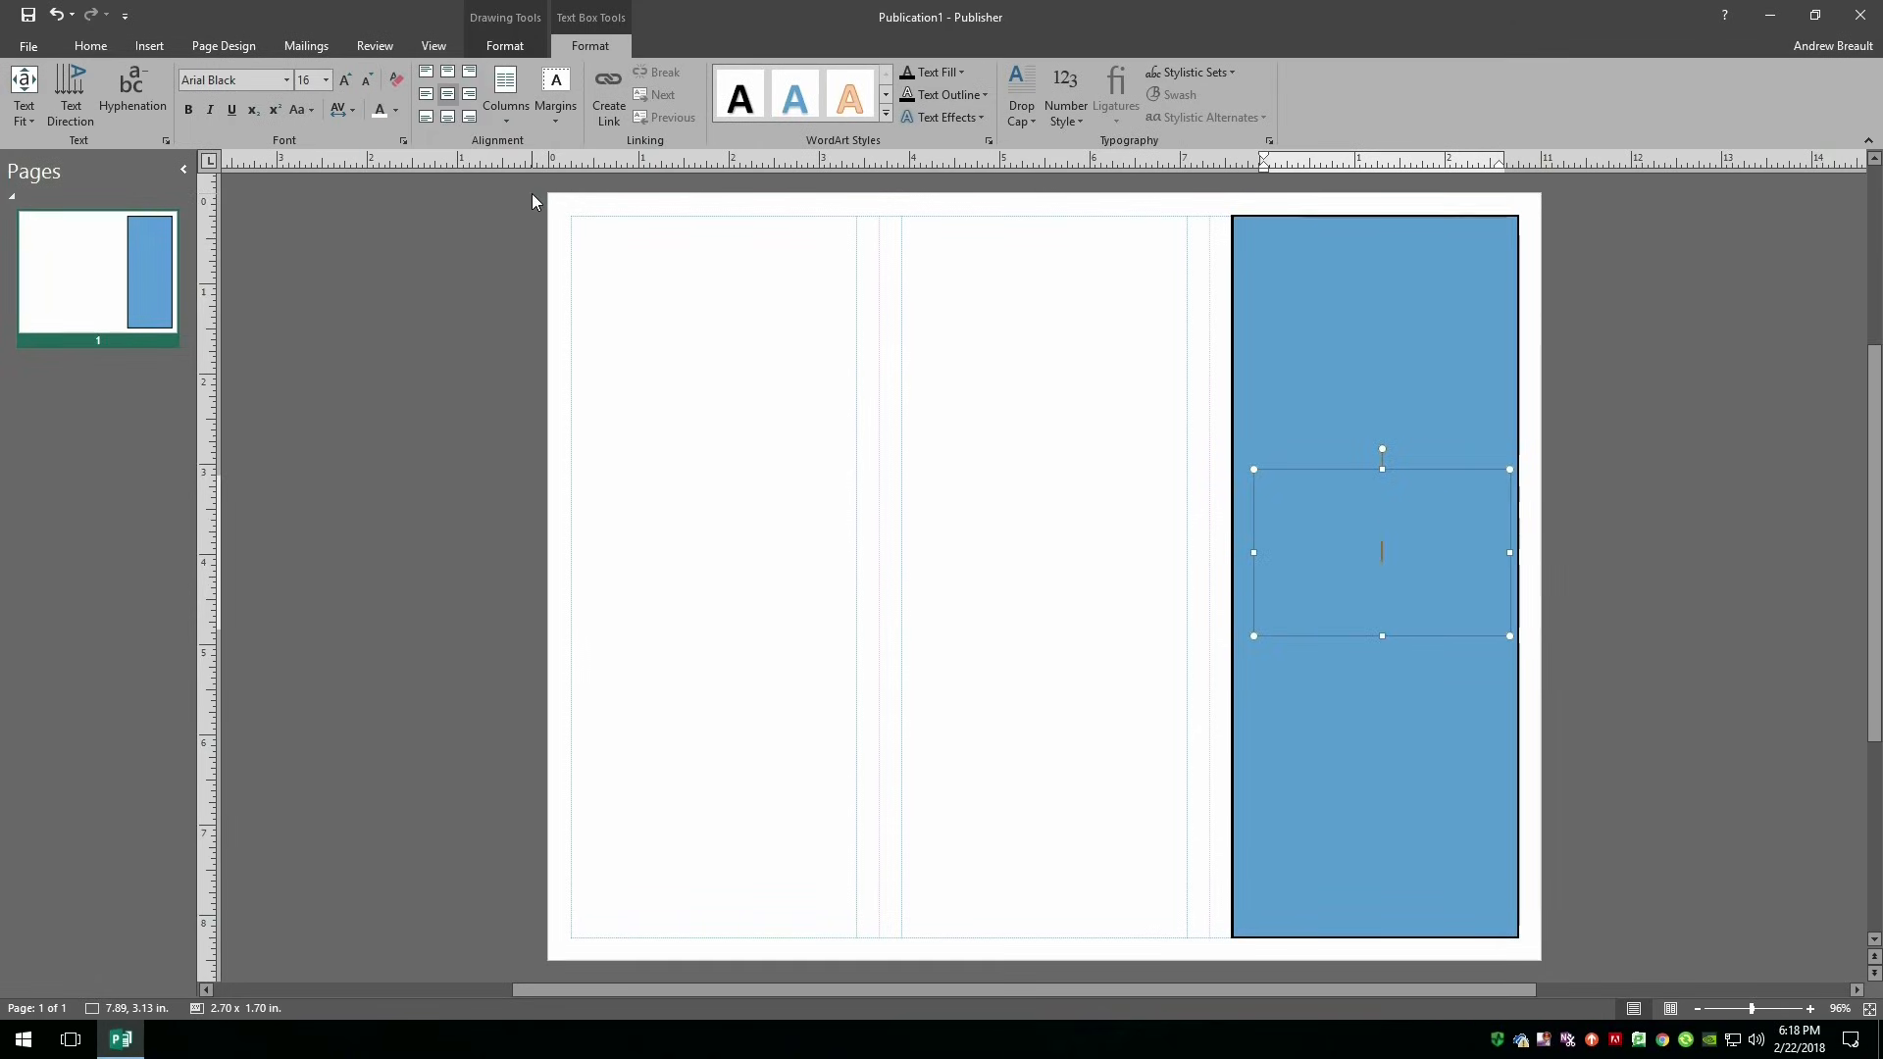
# Enter "Front" in the text box and enlarge the word to 28 pt.
pyautogui.write('Front')
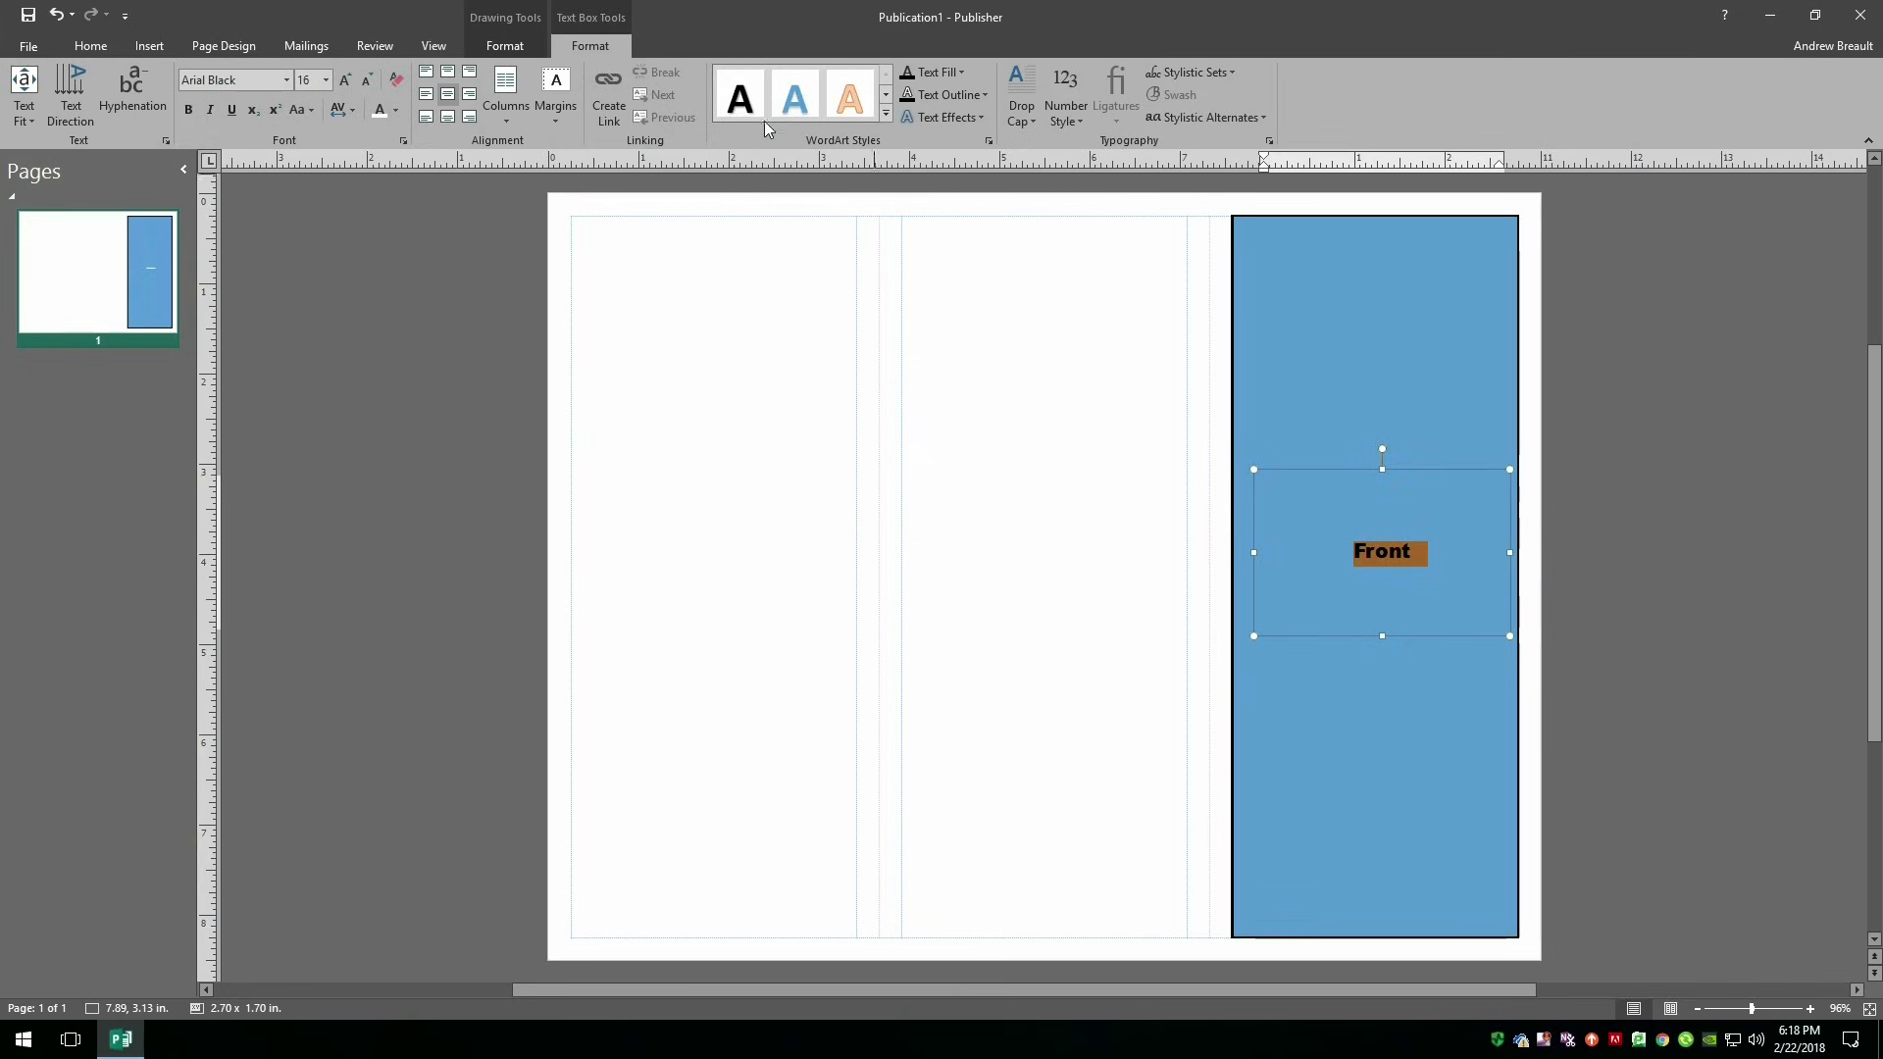
pyautogui.click(345, 80)
pyautogui.click(345, 80)
pyautogui.click(345, 80)
pyautogui.click(345, 81)
pyautogui.click(346, 80)
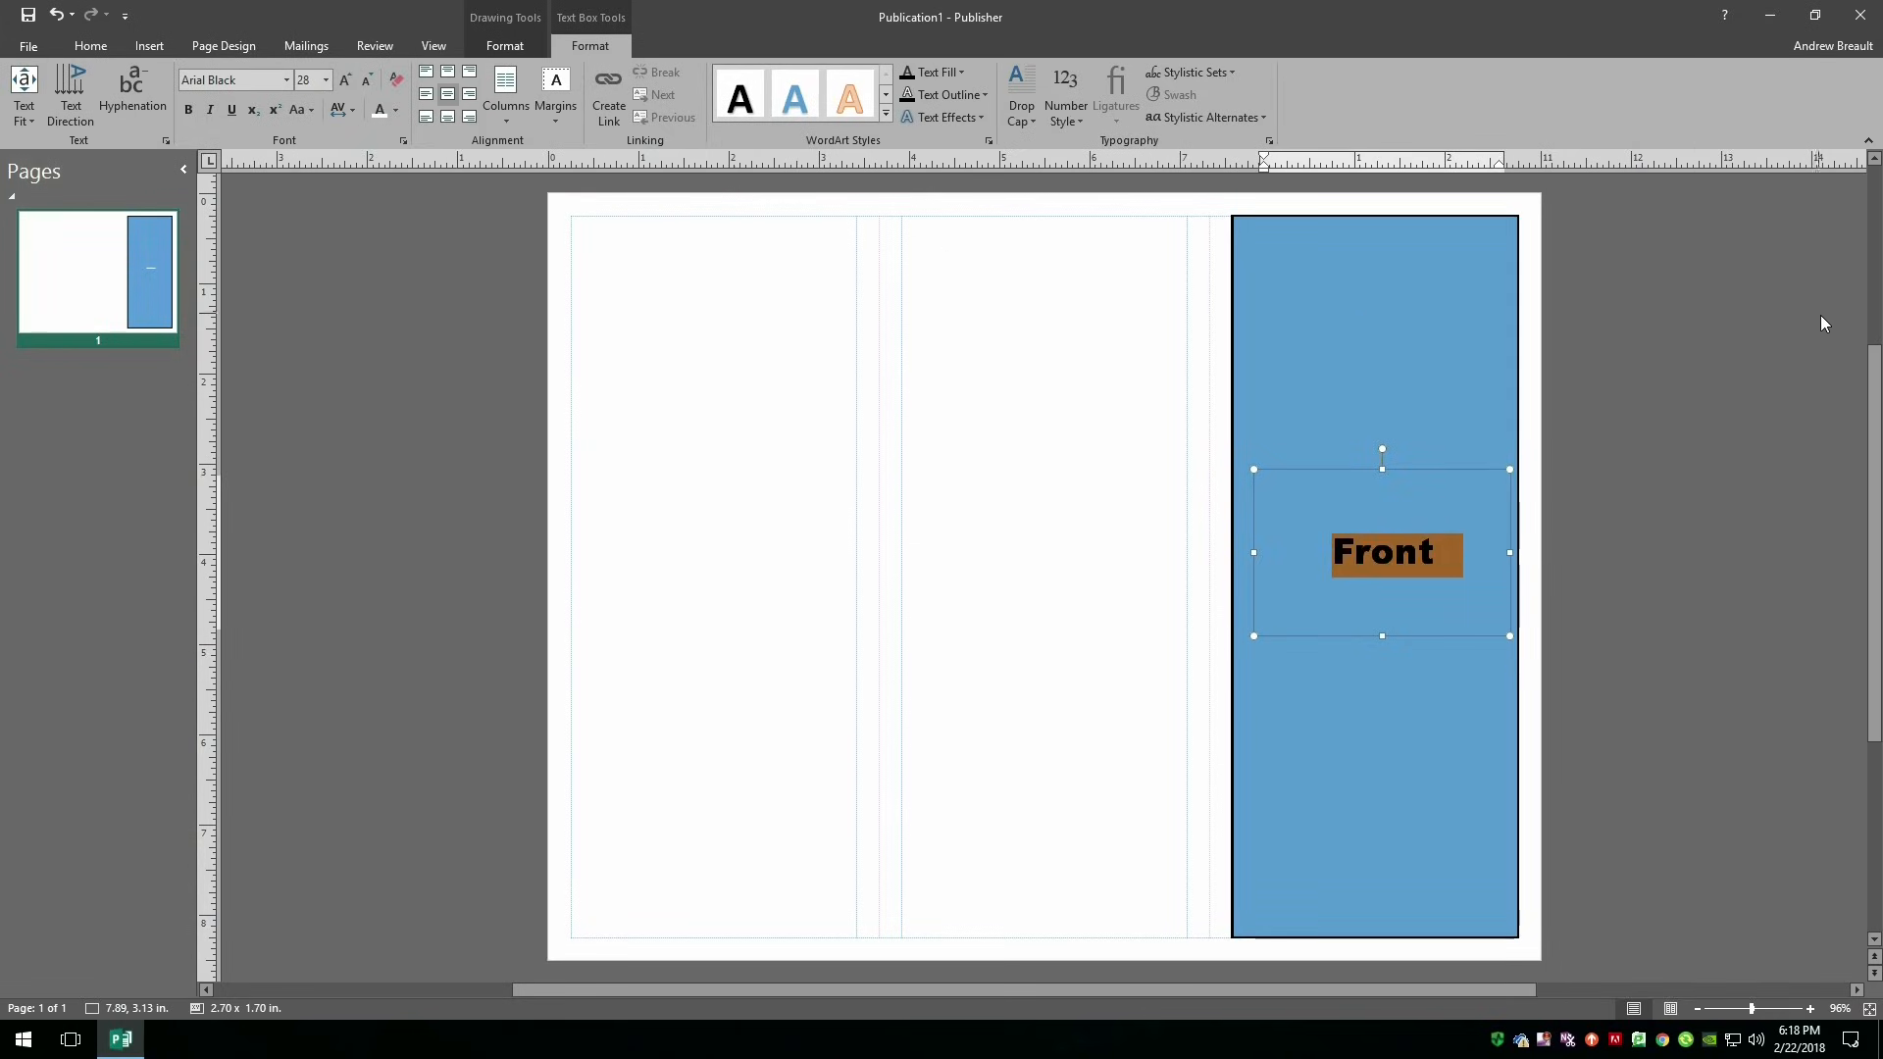
pyautogui.click(1598, 526)
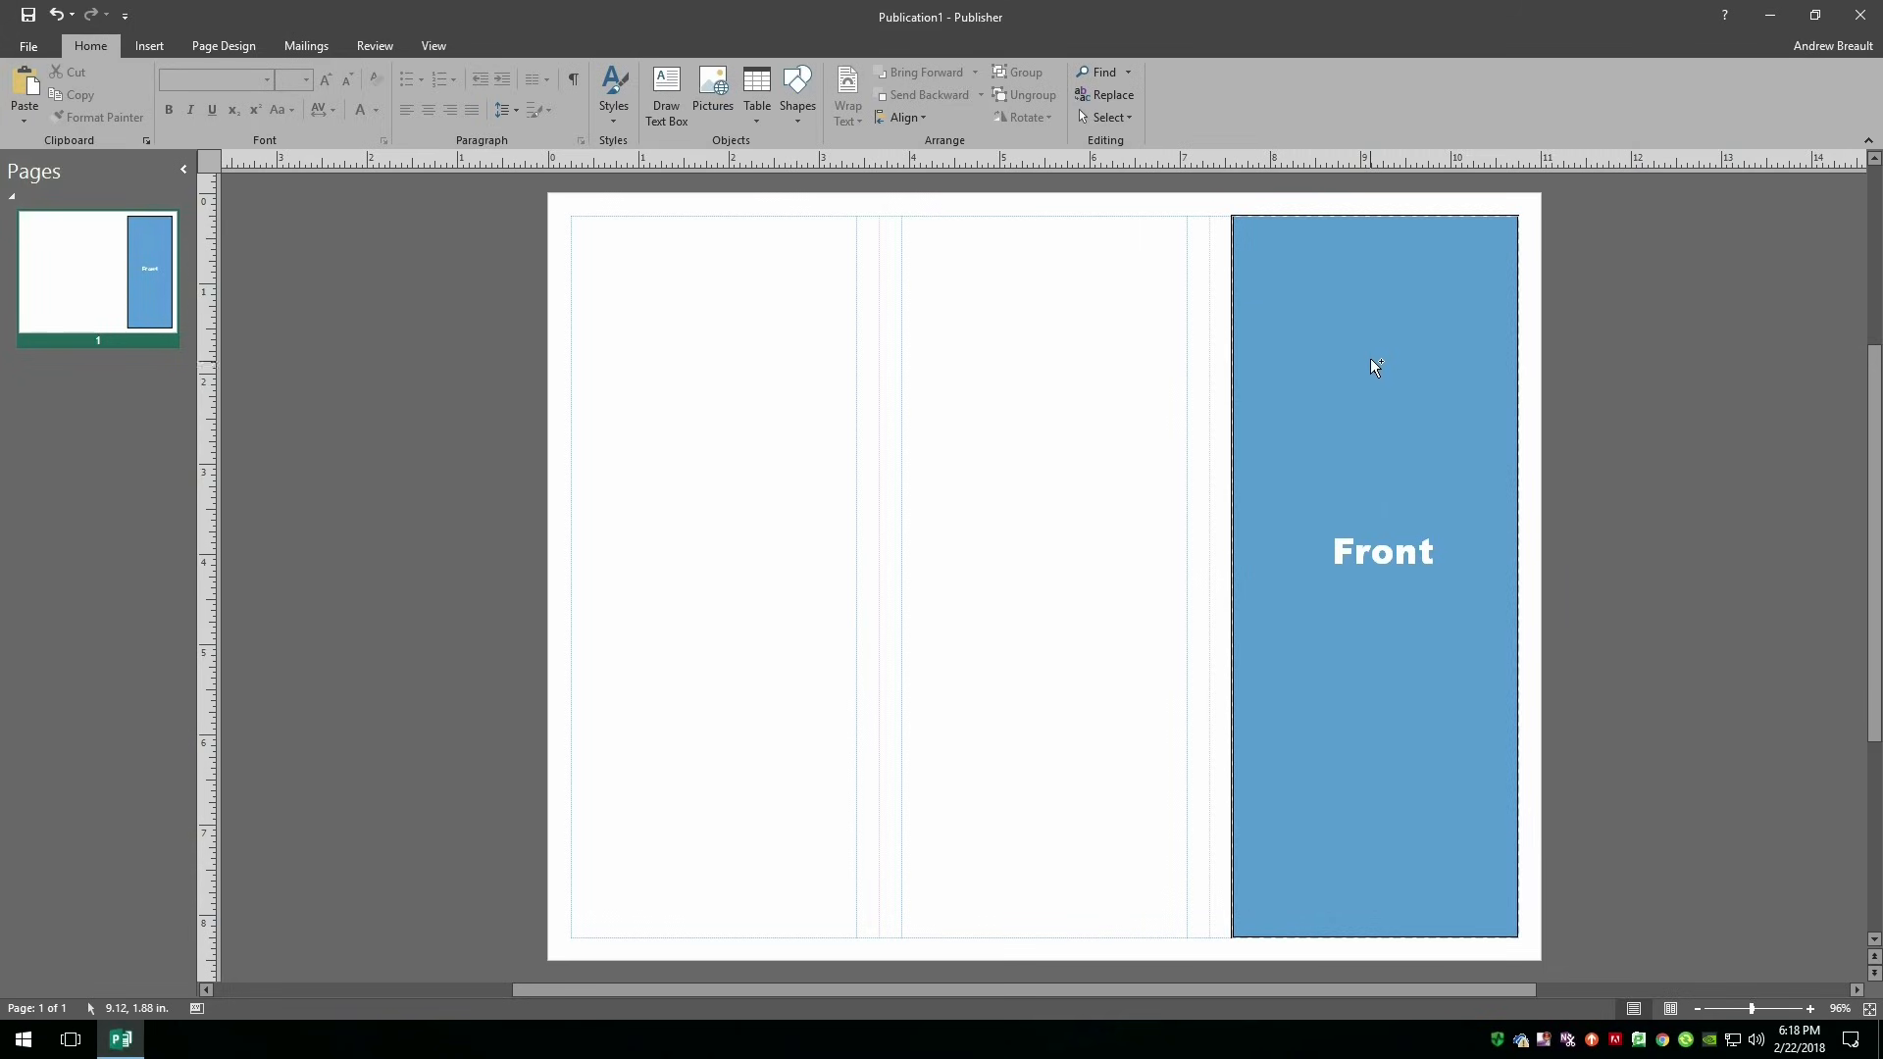
# Copy the blue rectangle into the middle column, aligned to its guides.
pyautogui.moveTo(1370, 357); pyautogui.dragTo(1041, 337)
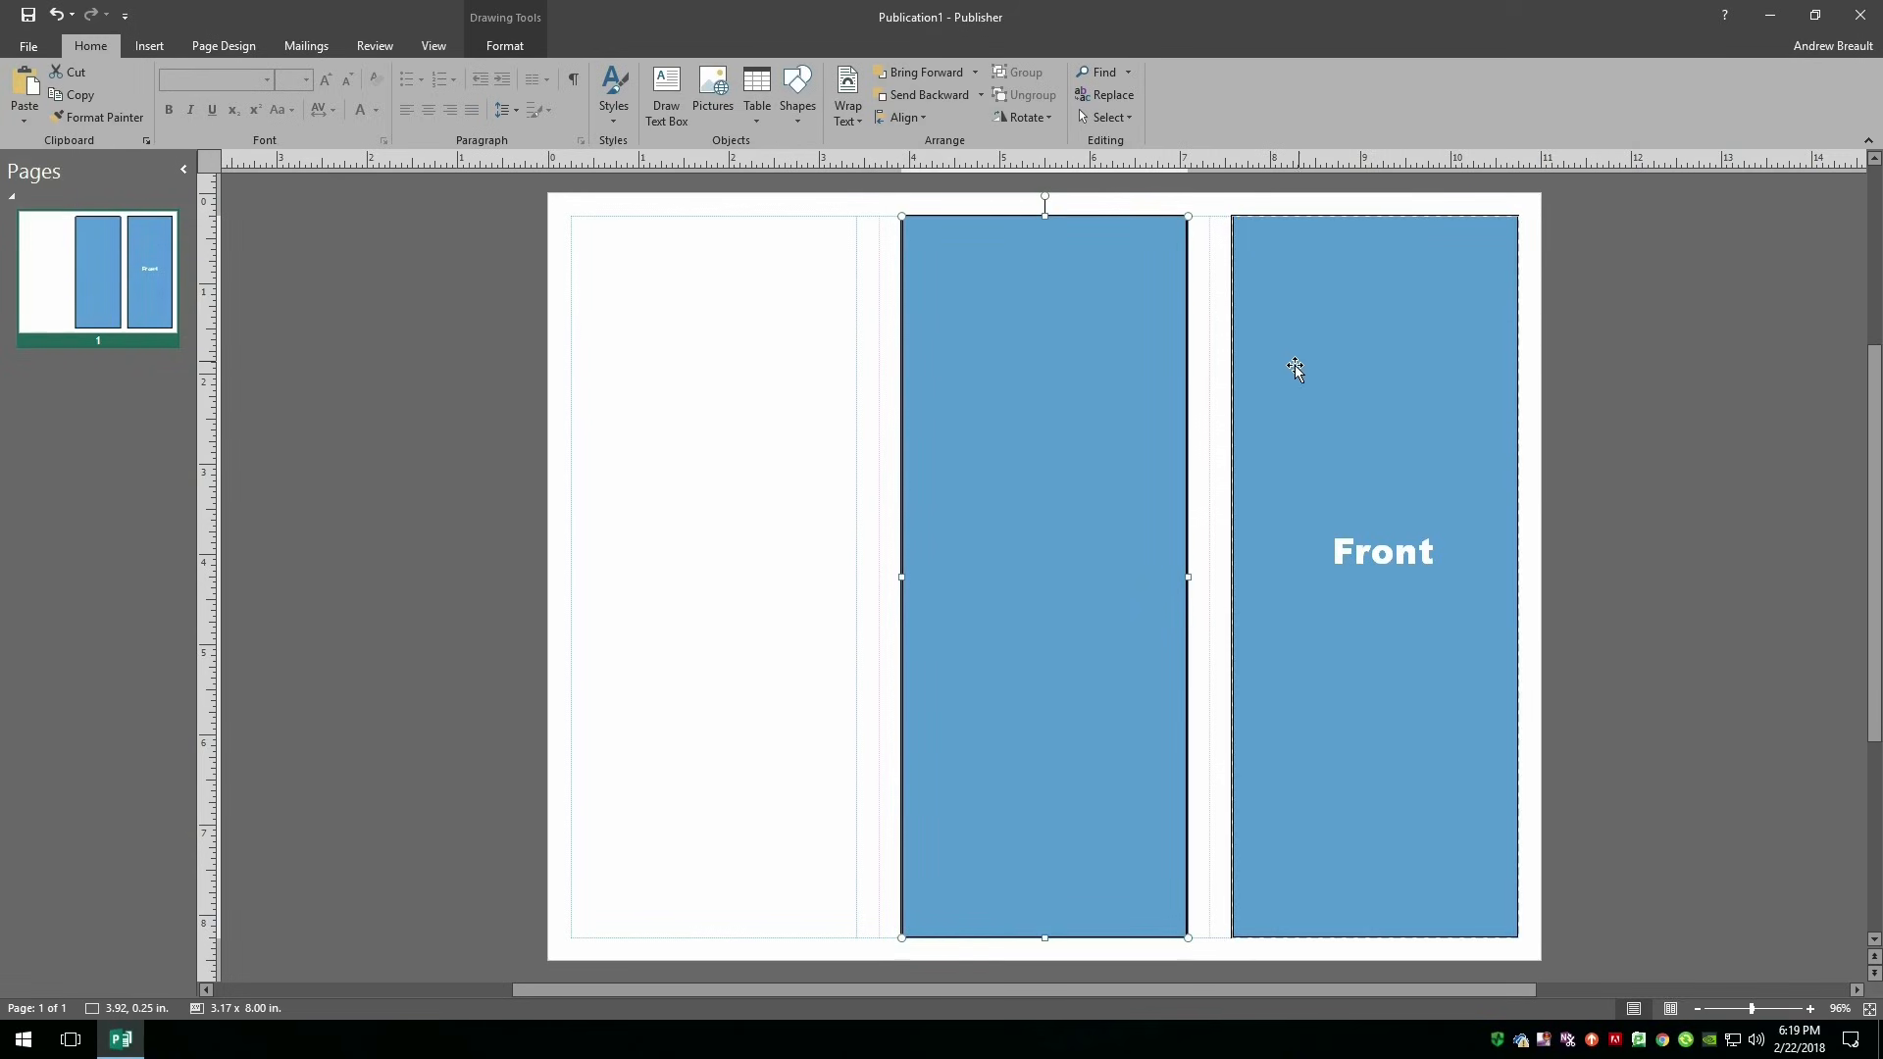
pyautogui.keyDown('shift'); pyautogui.click(1385, 563); pyautogui.keyUp('shift')
pyautogui.moveTo(1385, 563); pyautogui.dragTo(1121, 571)
pyautogui.hotkey('ctrl', 'z')
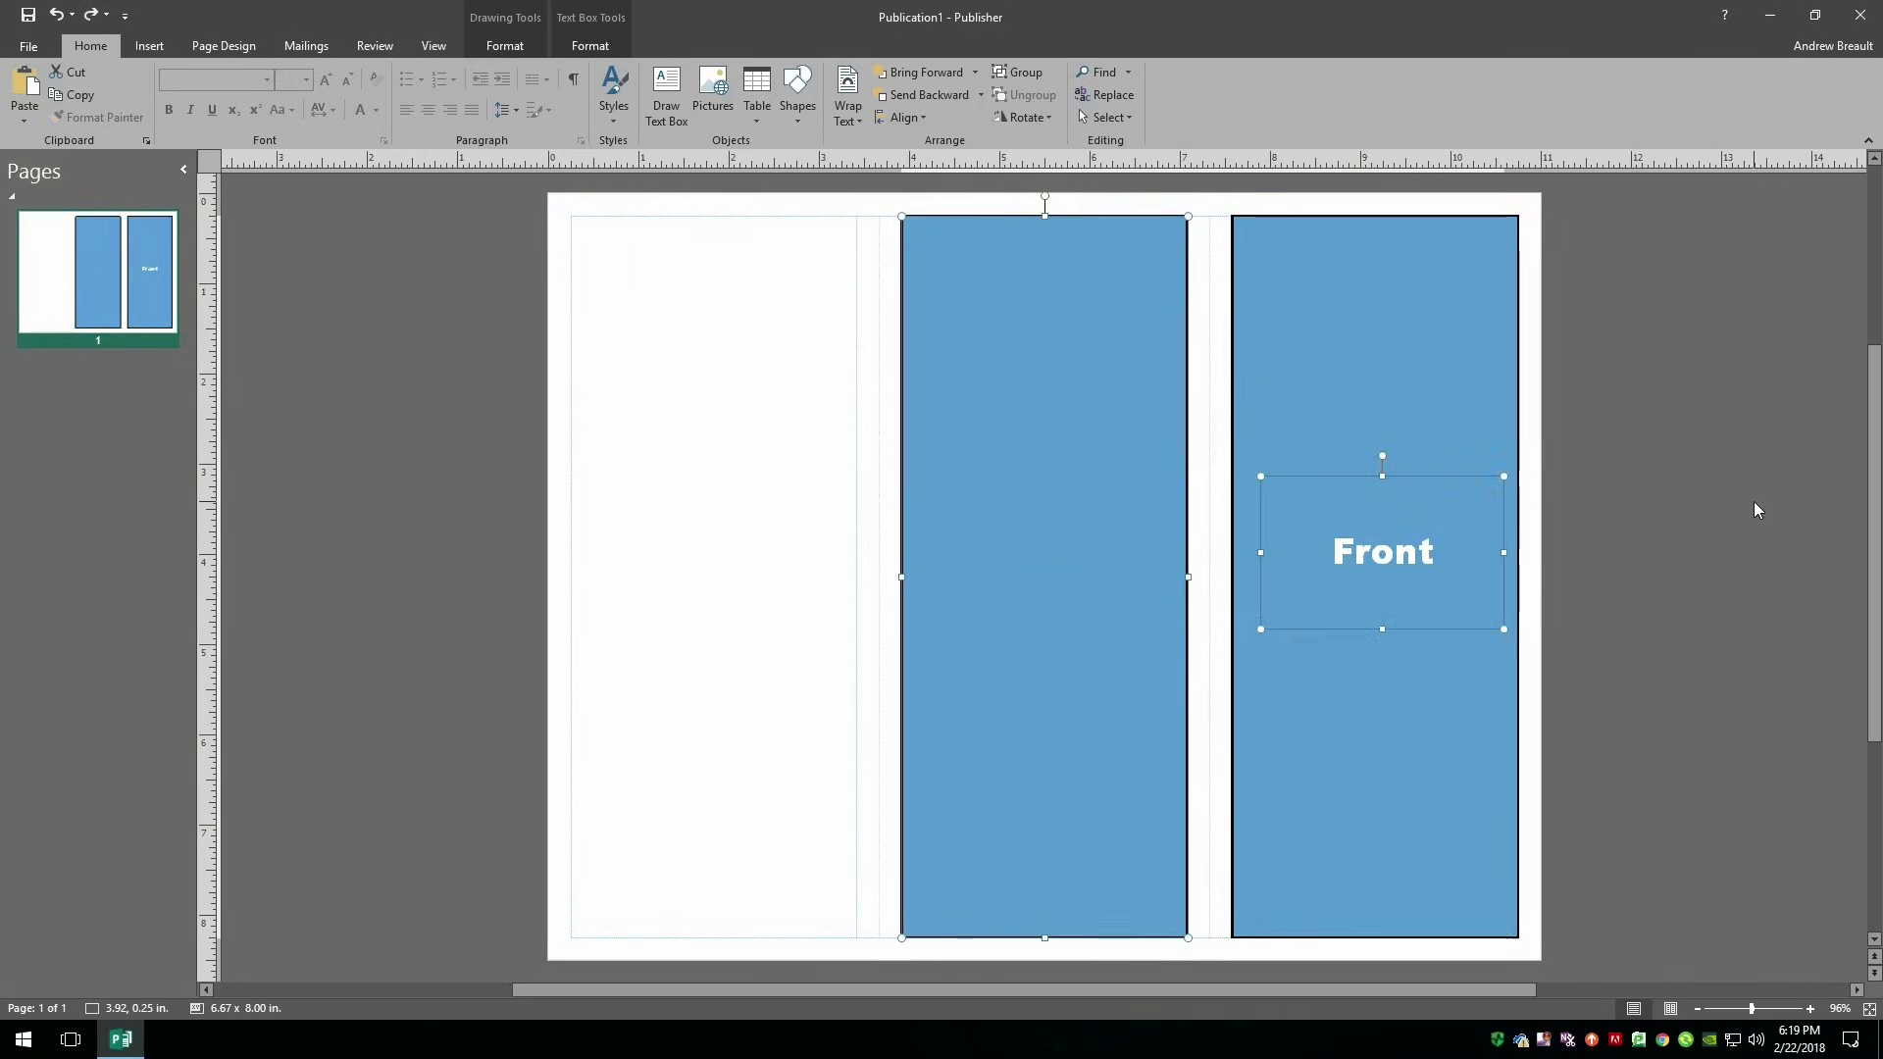
pyautogui.click(1757, 509)
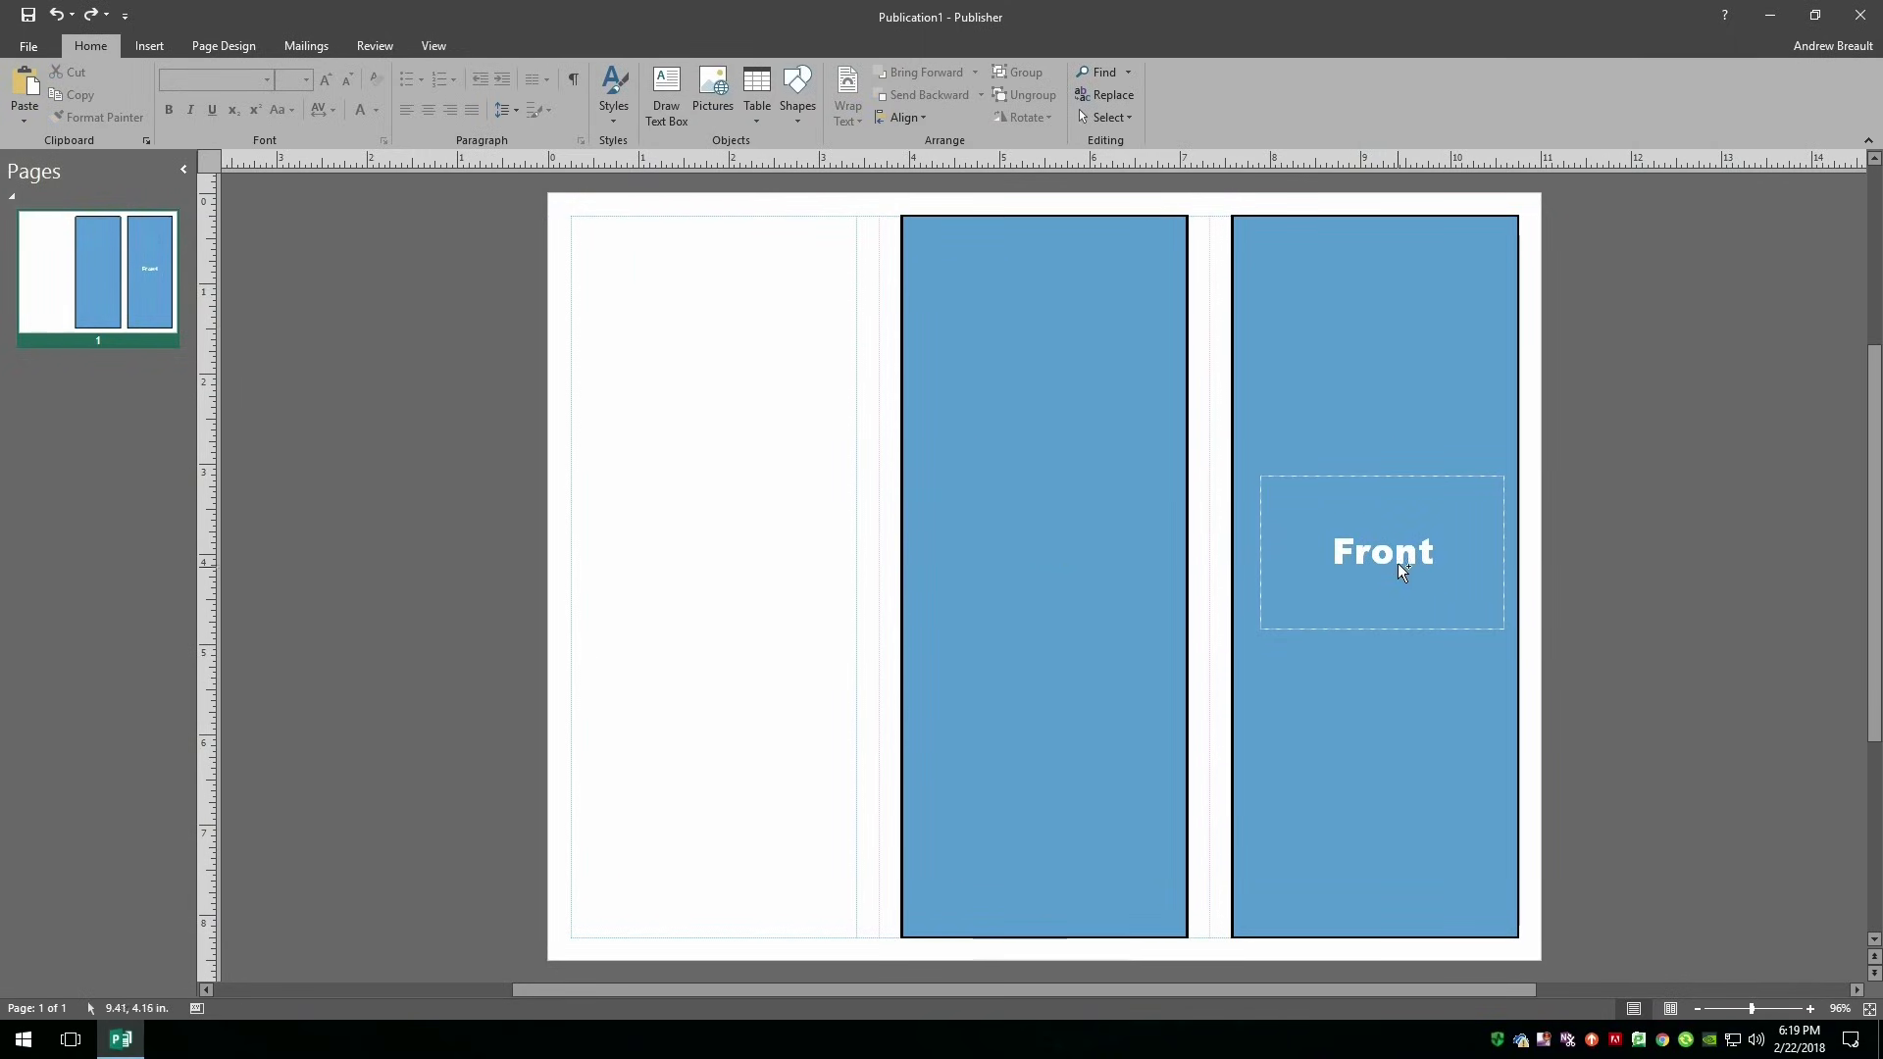
# Copy the "Front" text box onto the middle column's rectangle at the same height.
pyautogui.moveTo(1400, 566); pyautogui.dragTo(1048, 562)
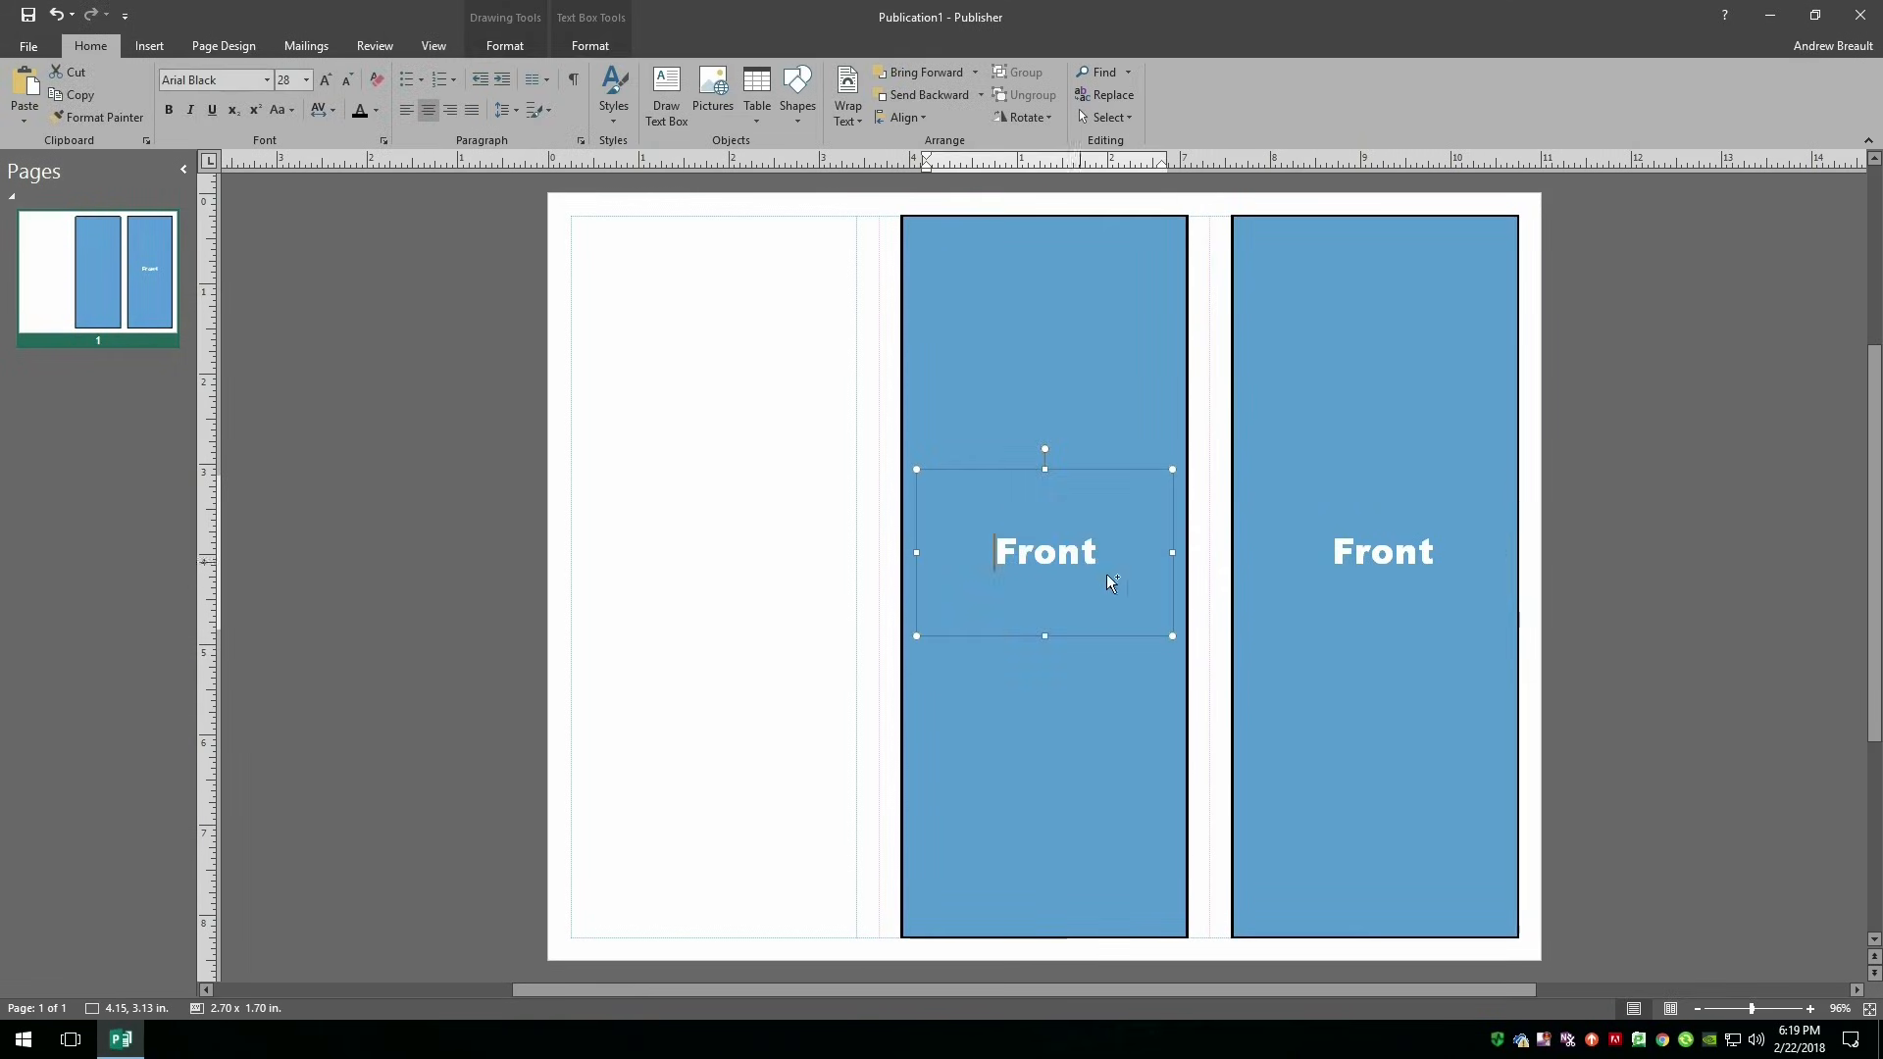
# Replace the text on the middle column's rectangle with "Back".
pyautogui.doubleClick(1048, 561)
pyautogui.write('B')
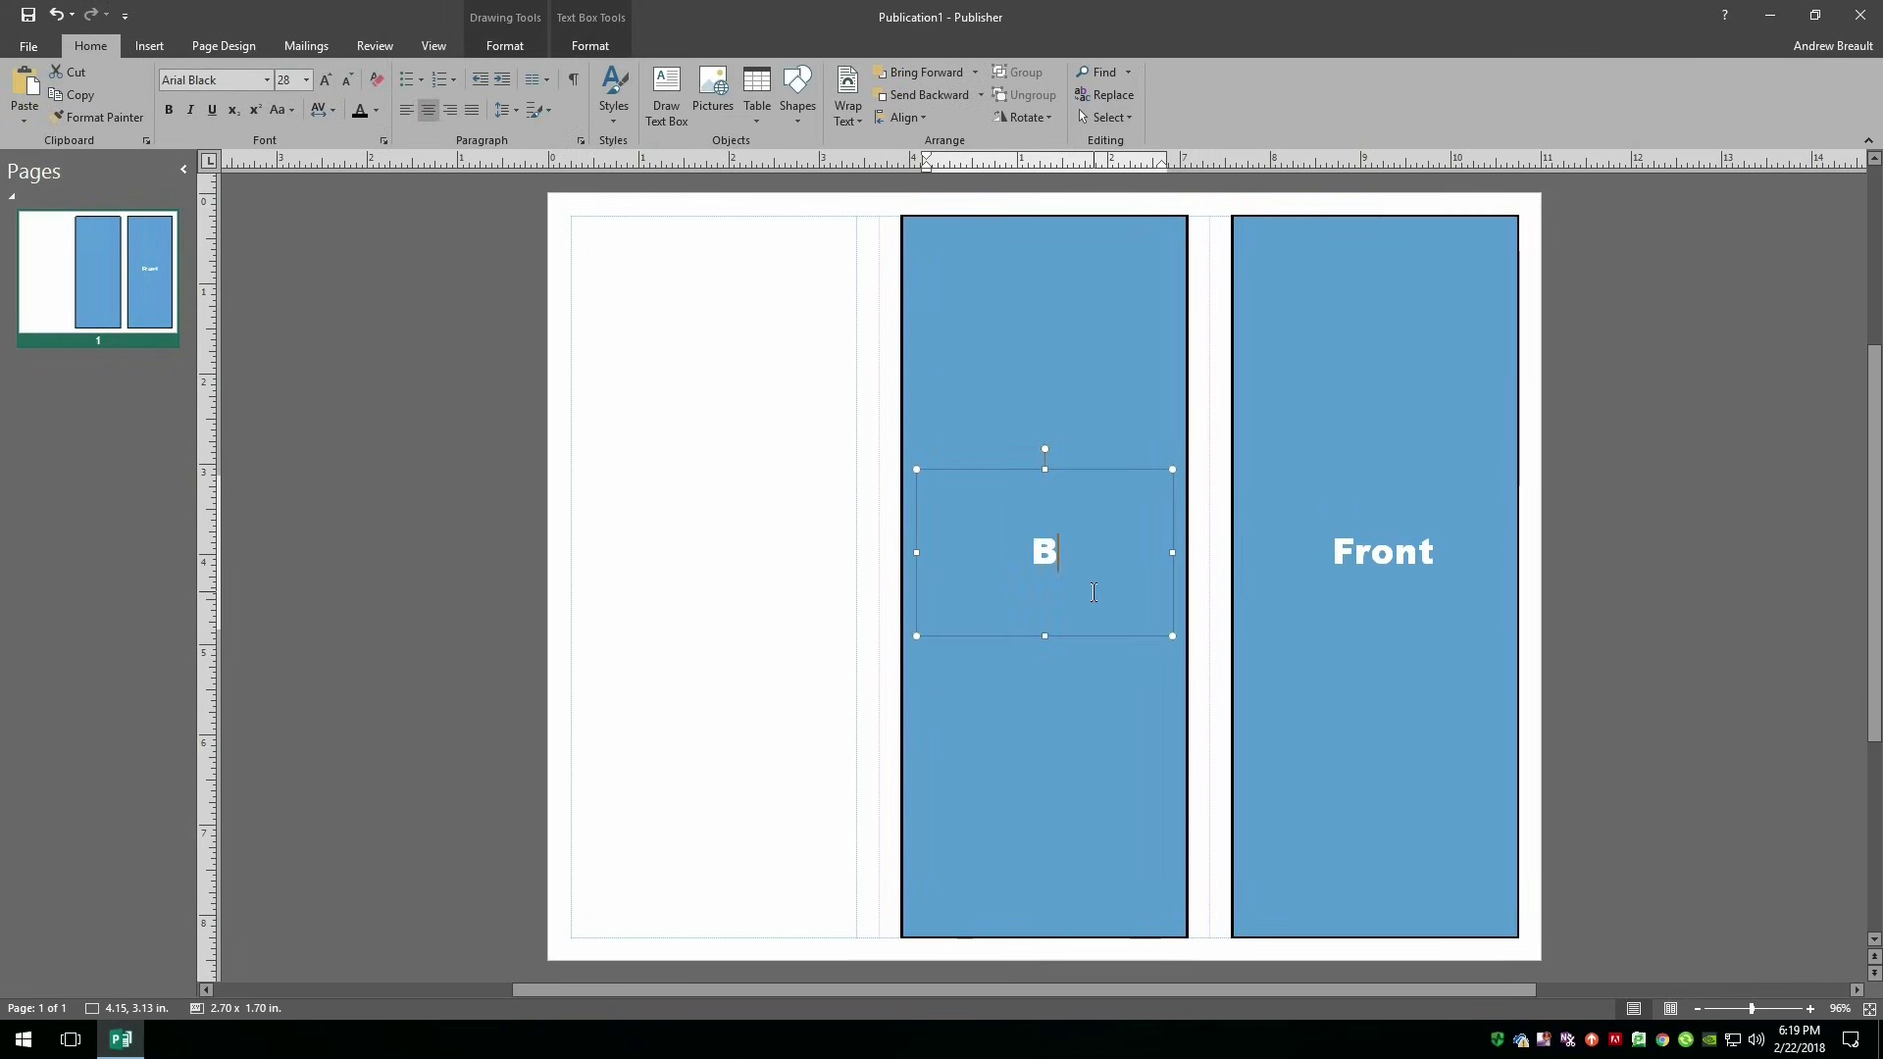
pyautogui.write('ack')
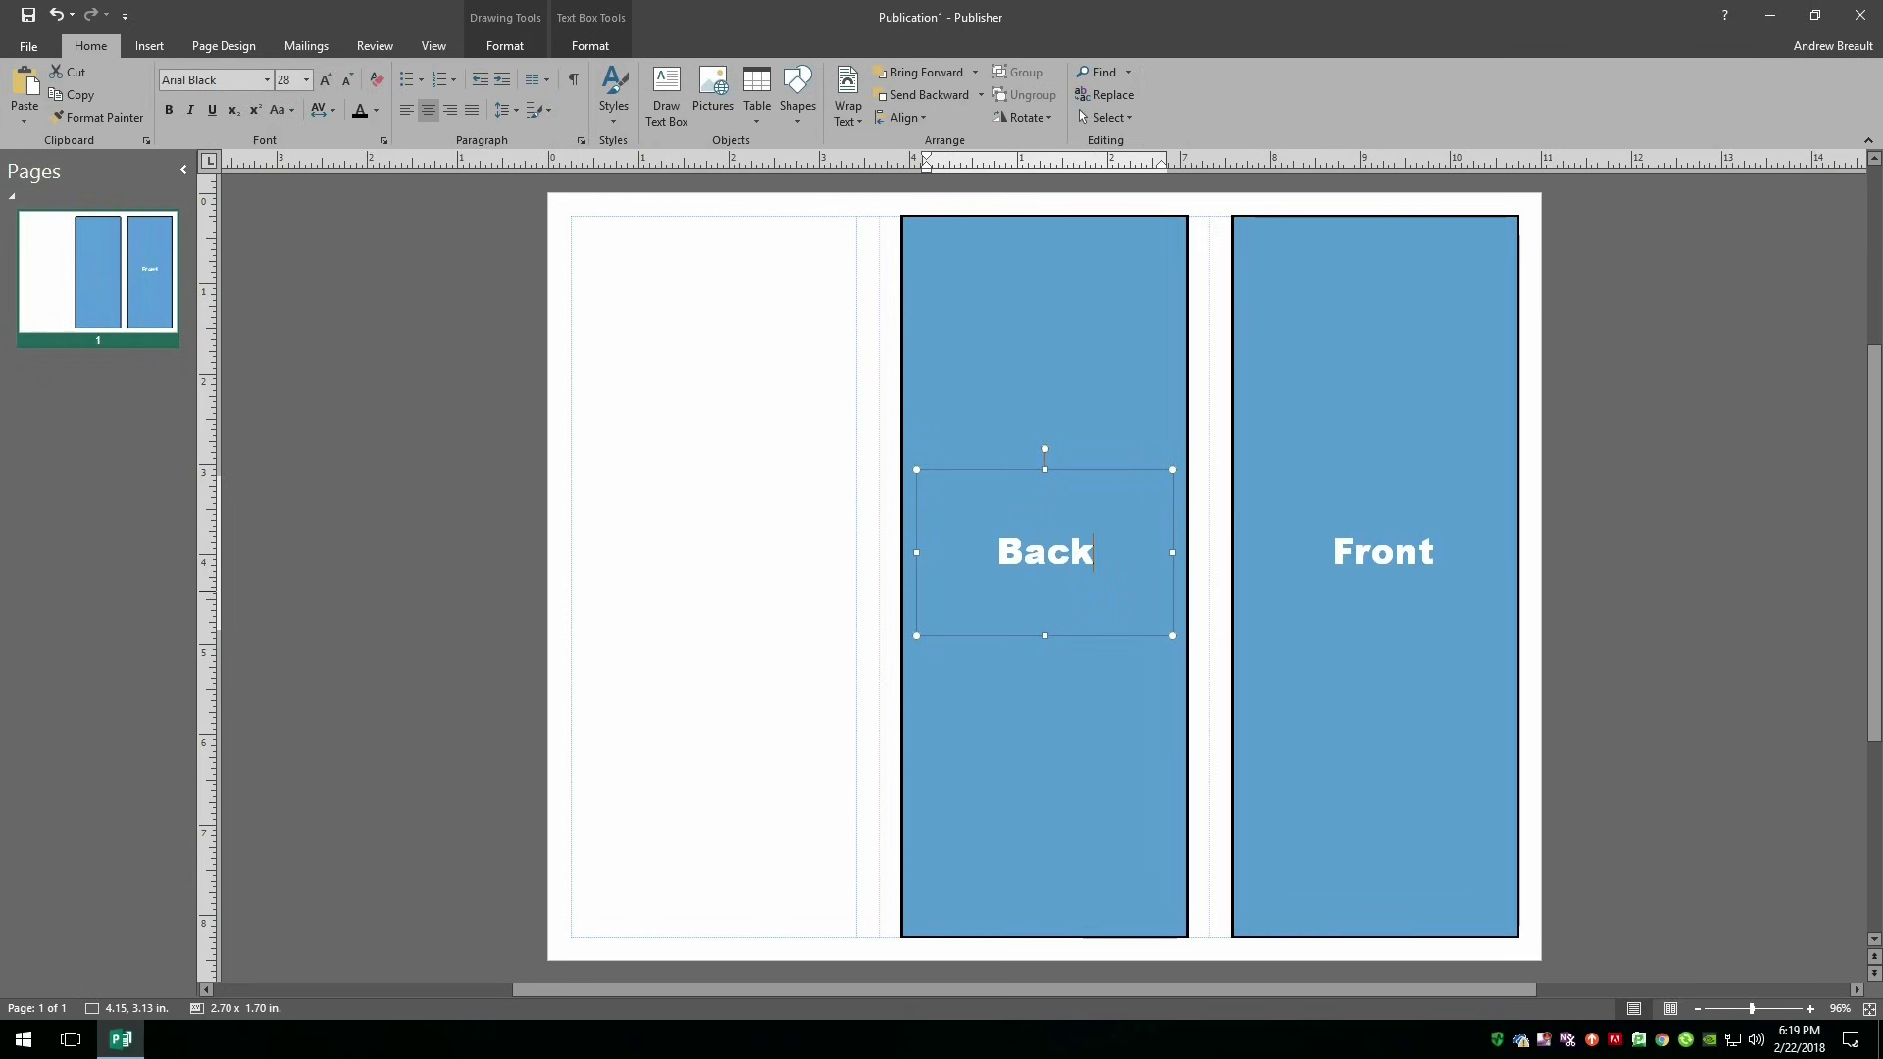
pyautogui.press('BackSpace')
pyautogui.write('k')
pyautogui.click(718, 487)
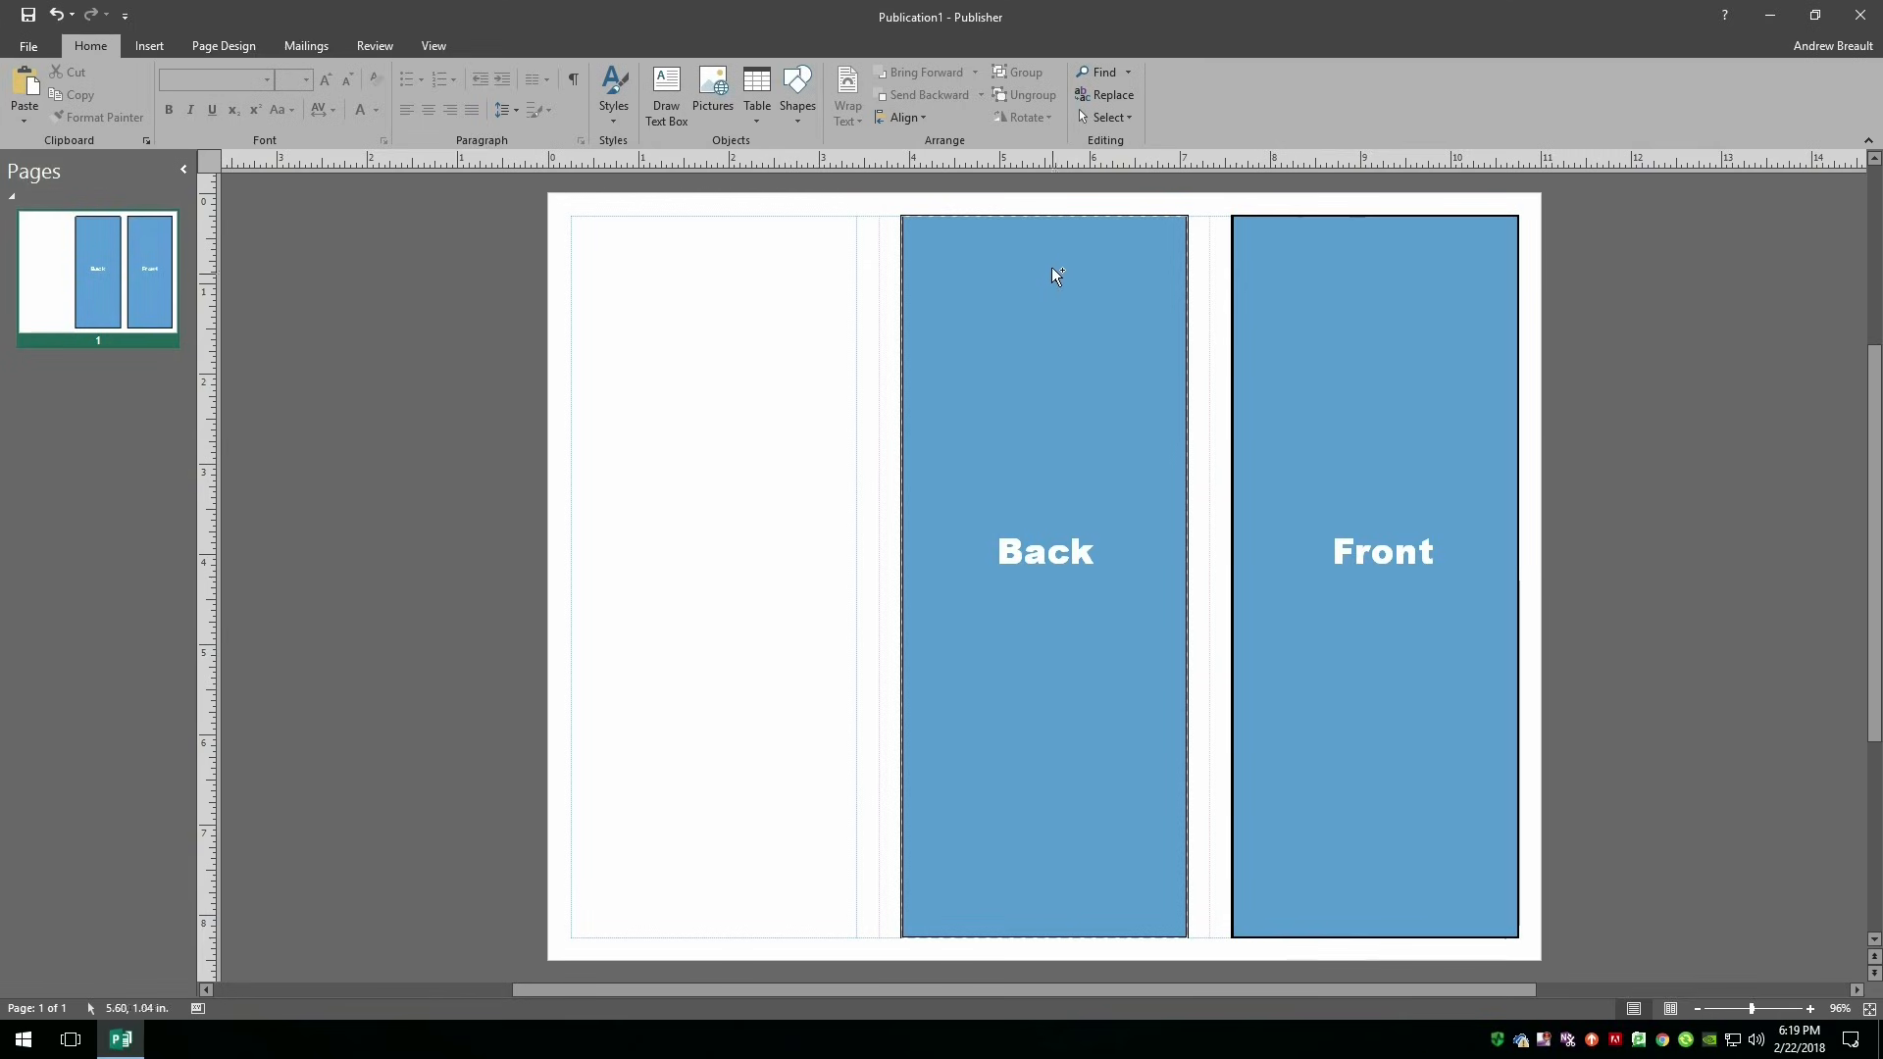
# Copy the middle blue rectangle into the empty first column, aligned to its guides.
pyautogui.moveTo(1061, 276); pyautogui.dragTo(734, 306)
pyautogui.click(504, 429)
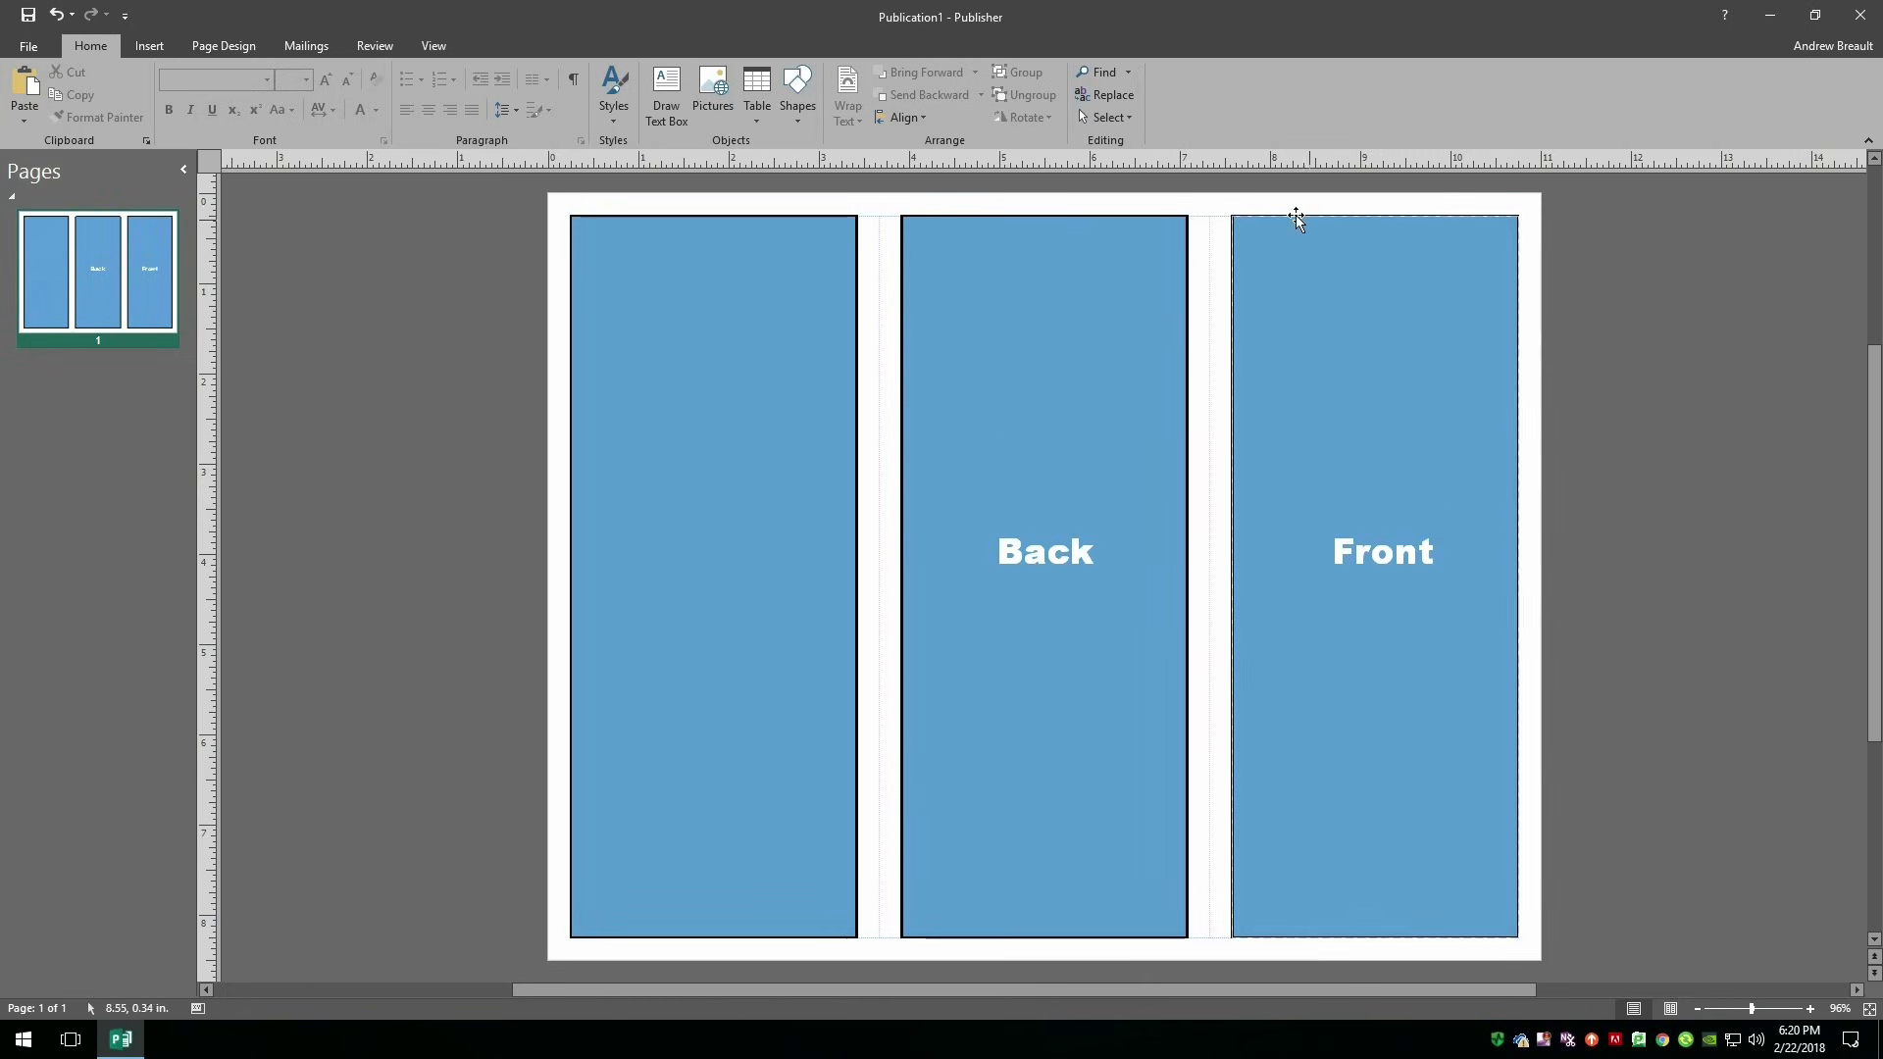
# Widen the middle rectangle outward equally on both sides to a width of about 3.41 in.
pyautogui.click(1072, 348)
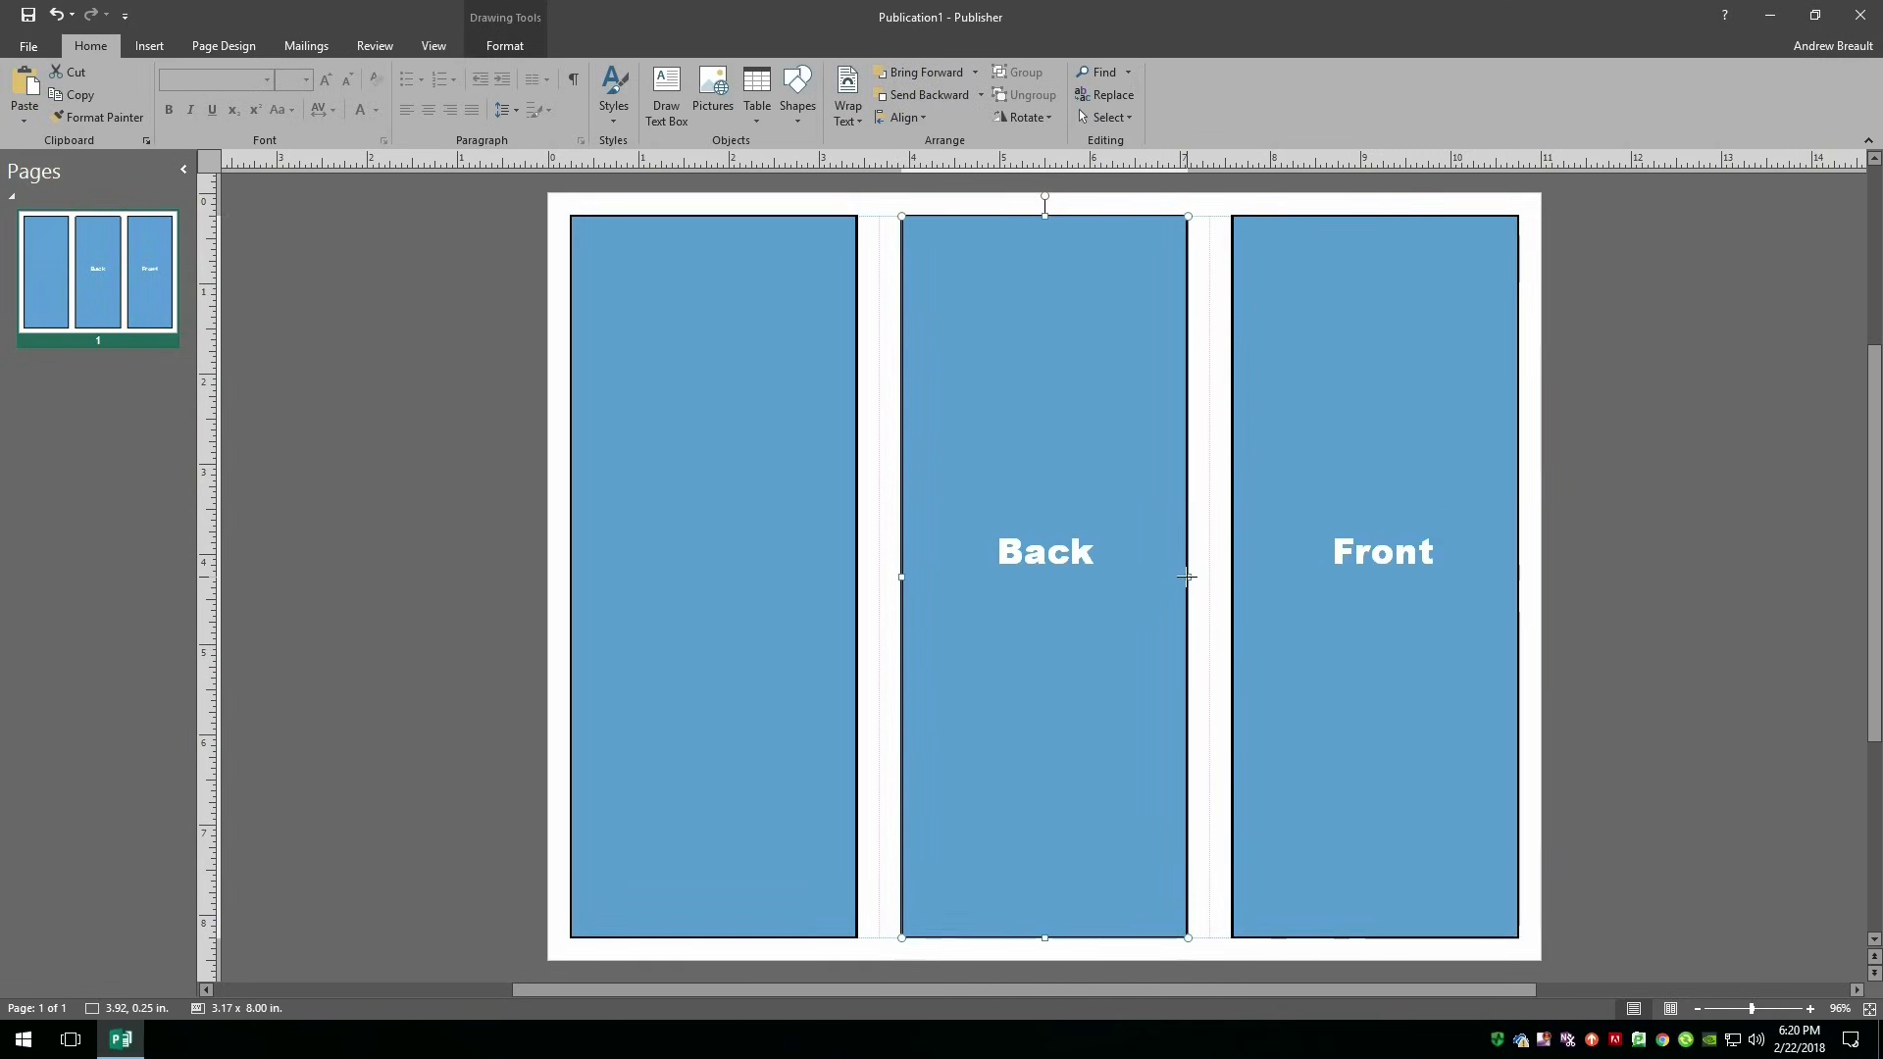
pyautogui.moveTo(1187, 577); pyautogui.dragTo(1201, 577)
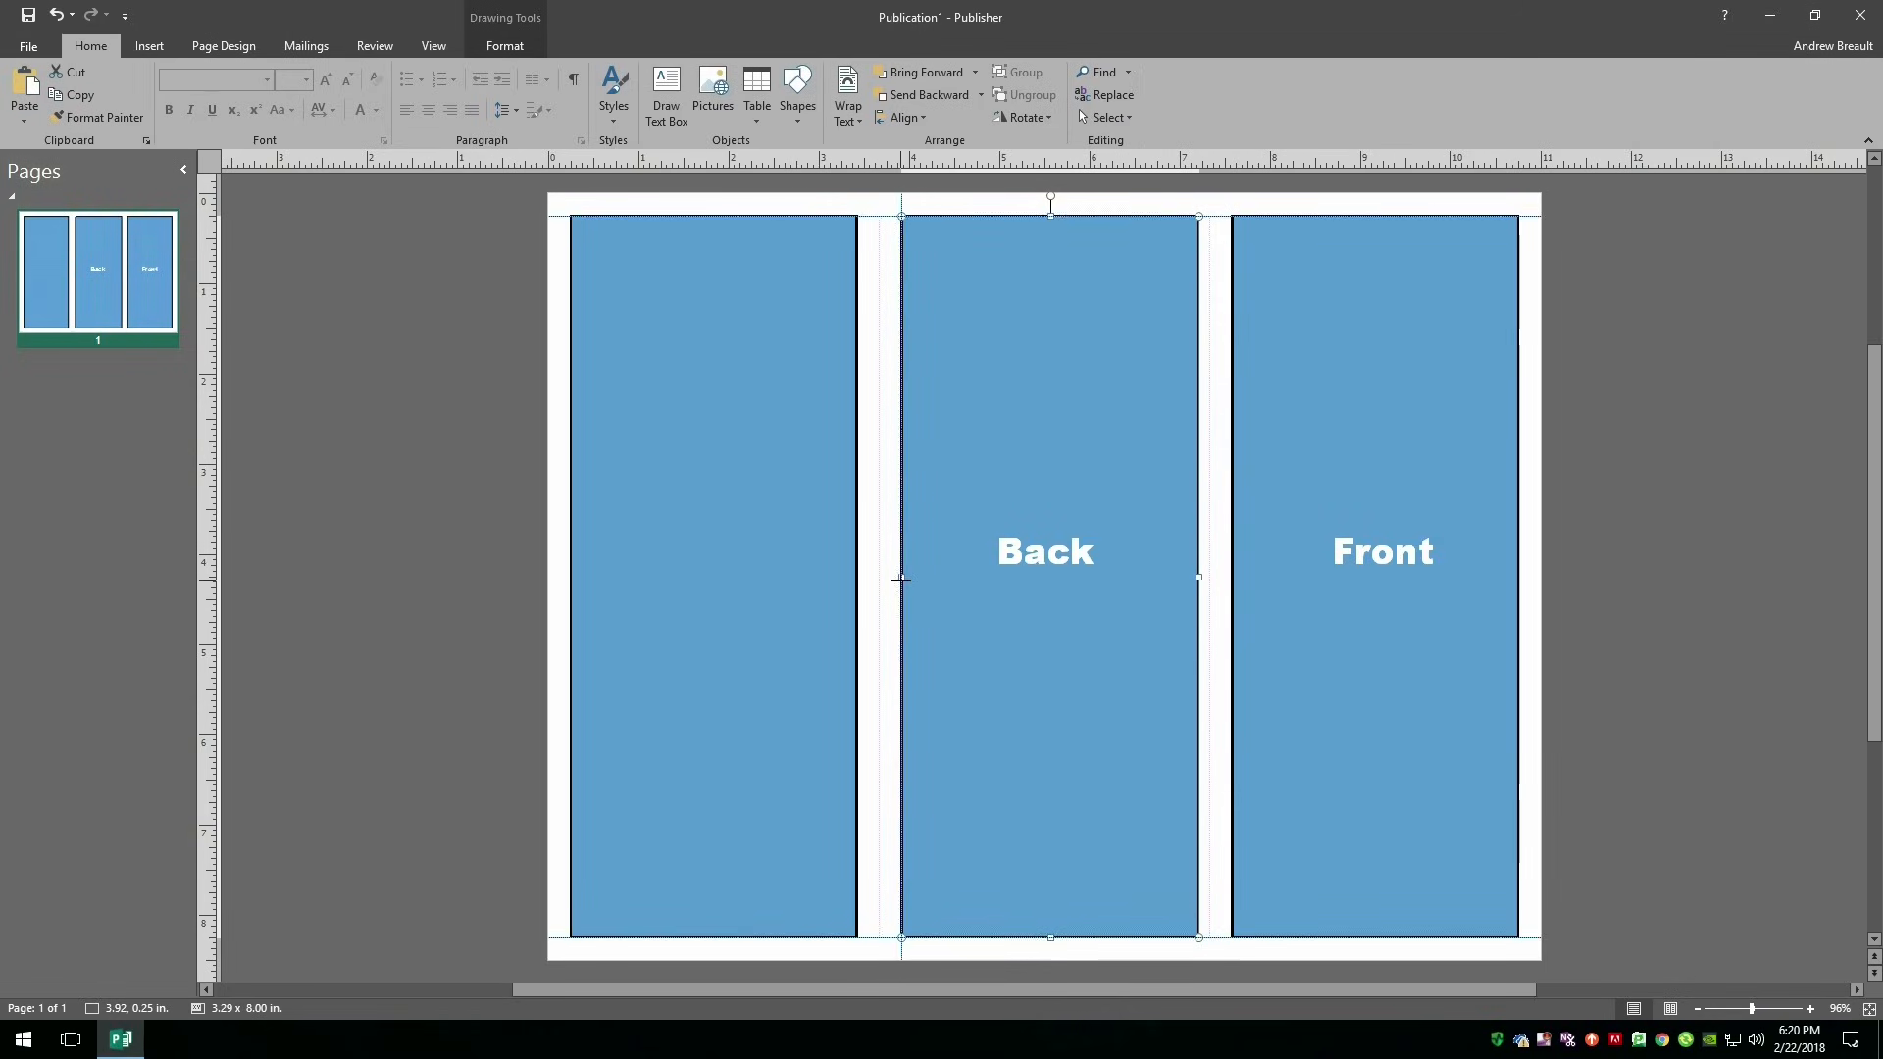
pyautogui.moveTo(901, 579); pyautogui.dragTo(889, 579)
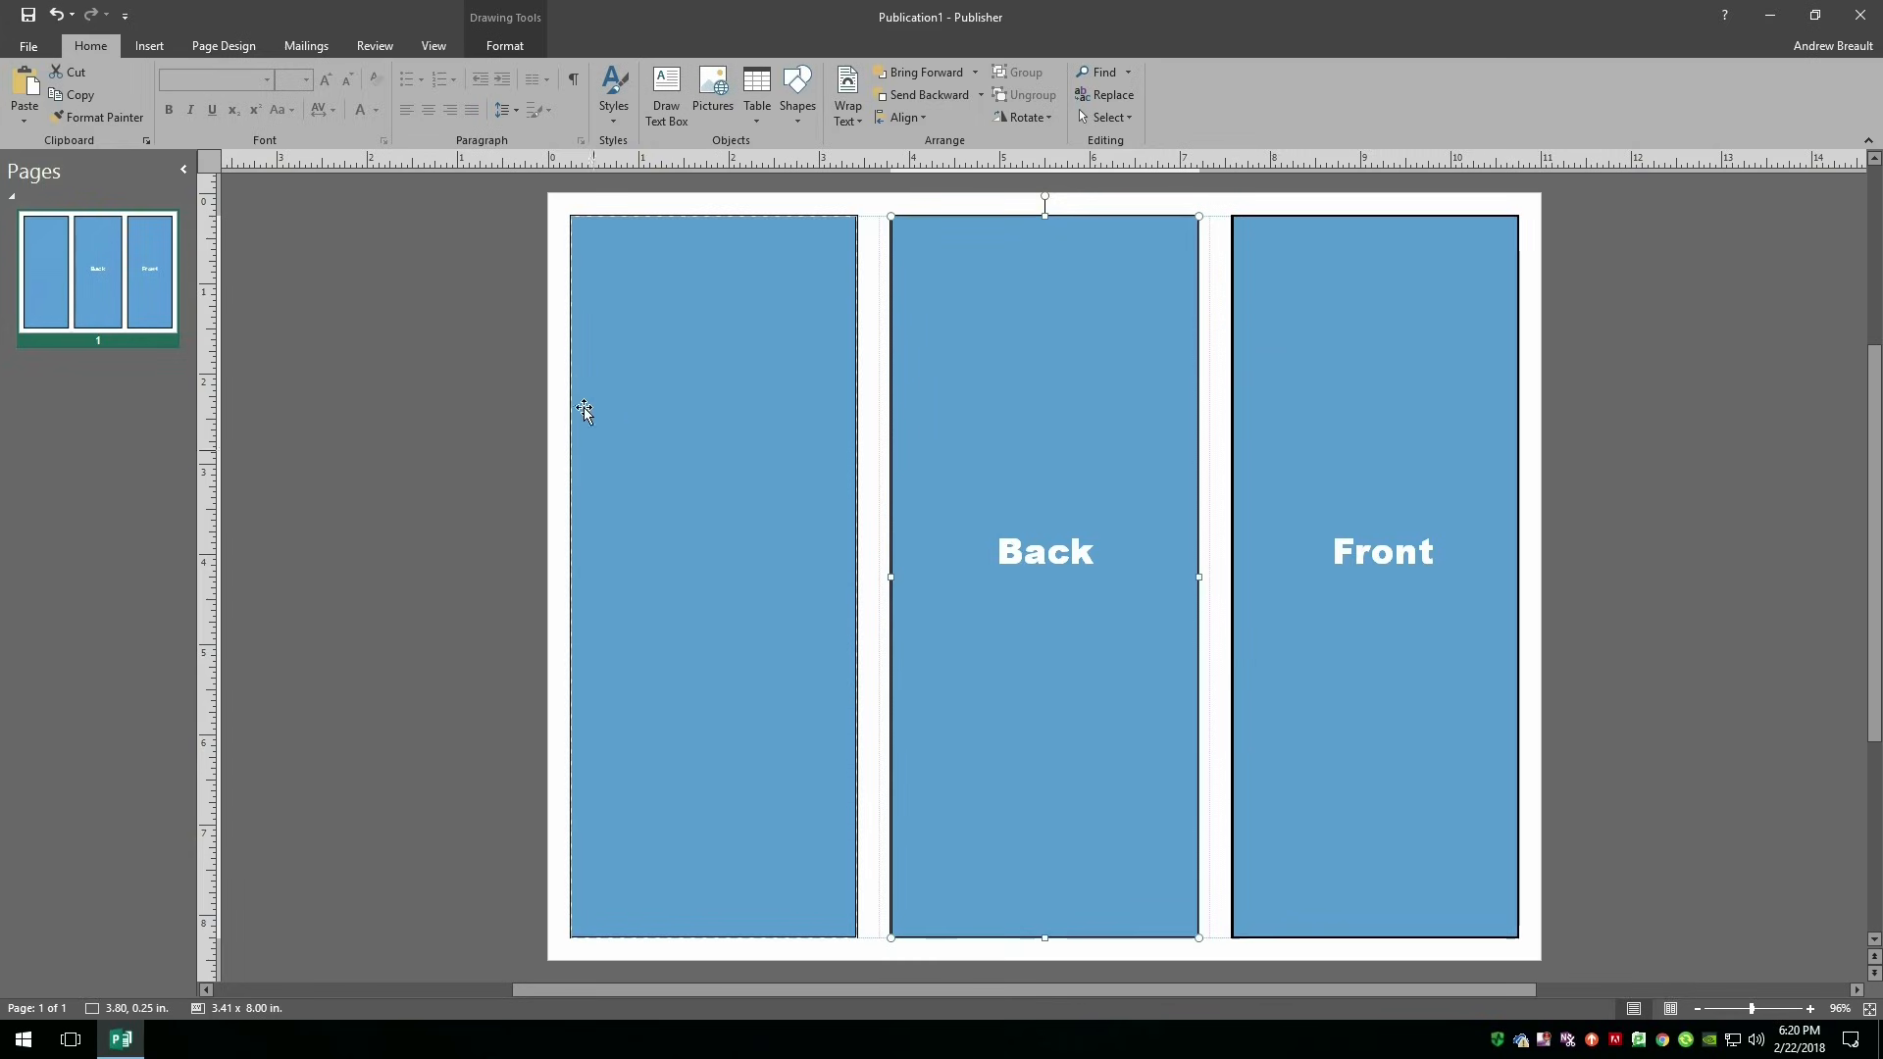
pyautogui.click(795, 640)
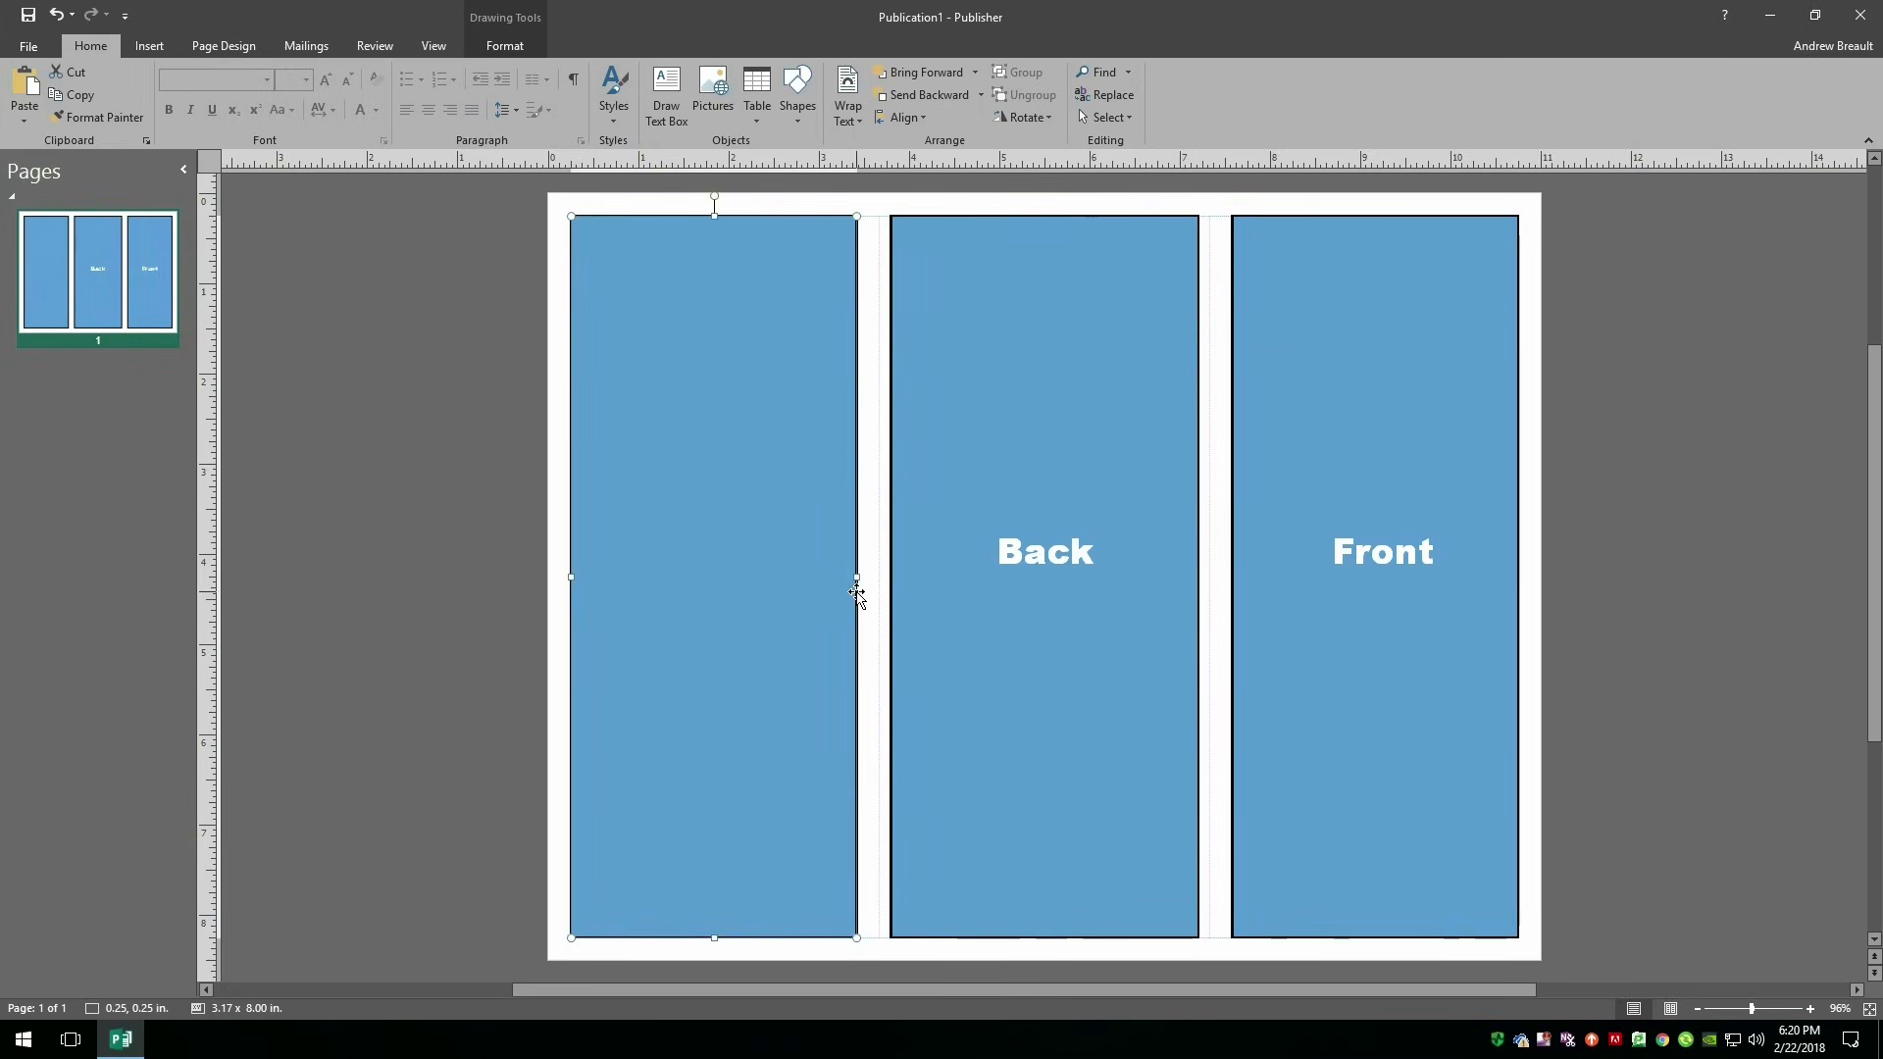
pyautogui.moveTo(858, 580); pyautogui.dragTo(863, 577)
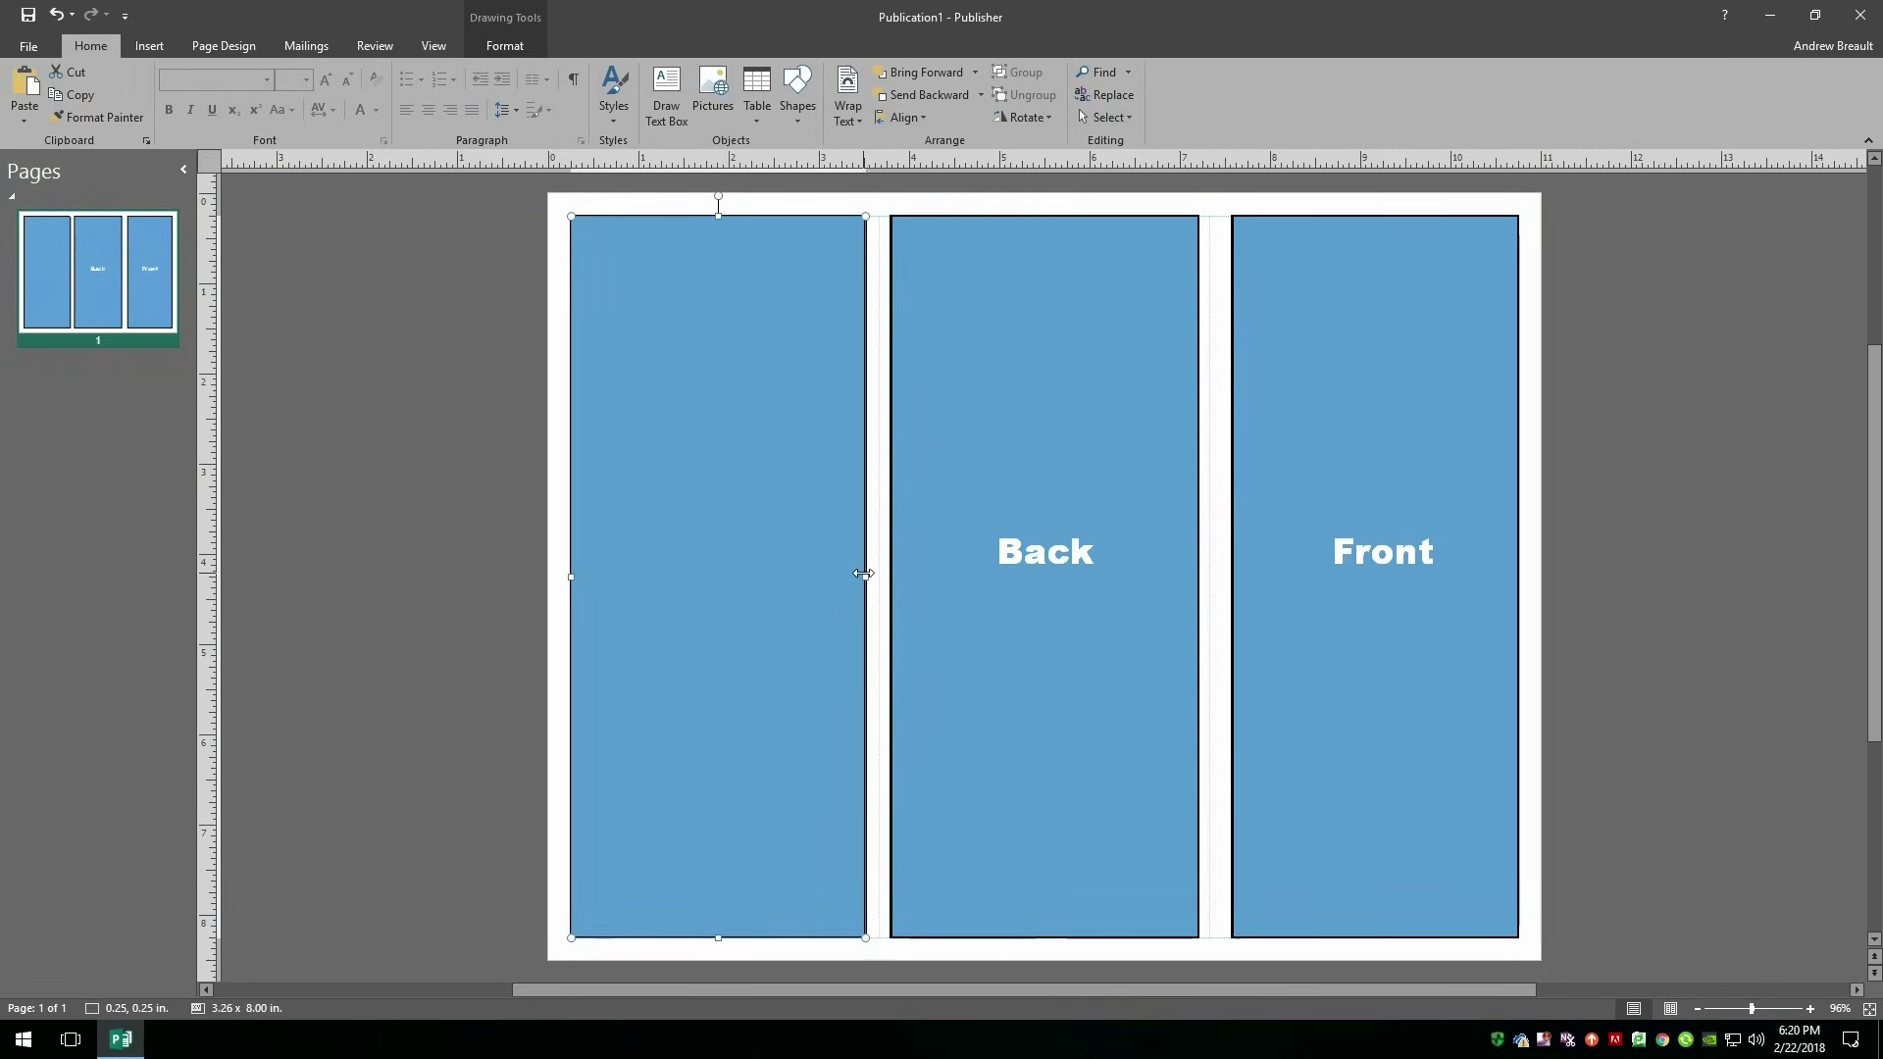
pyautogui.moveTo(863, 577); pyautogui.dragTo(857, 577)
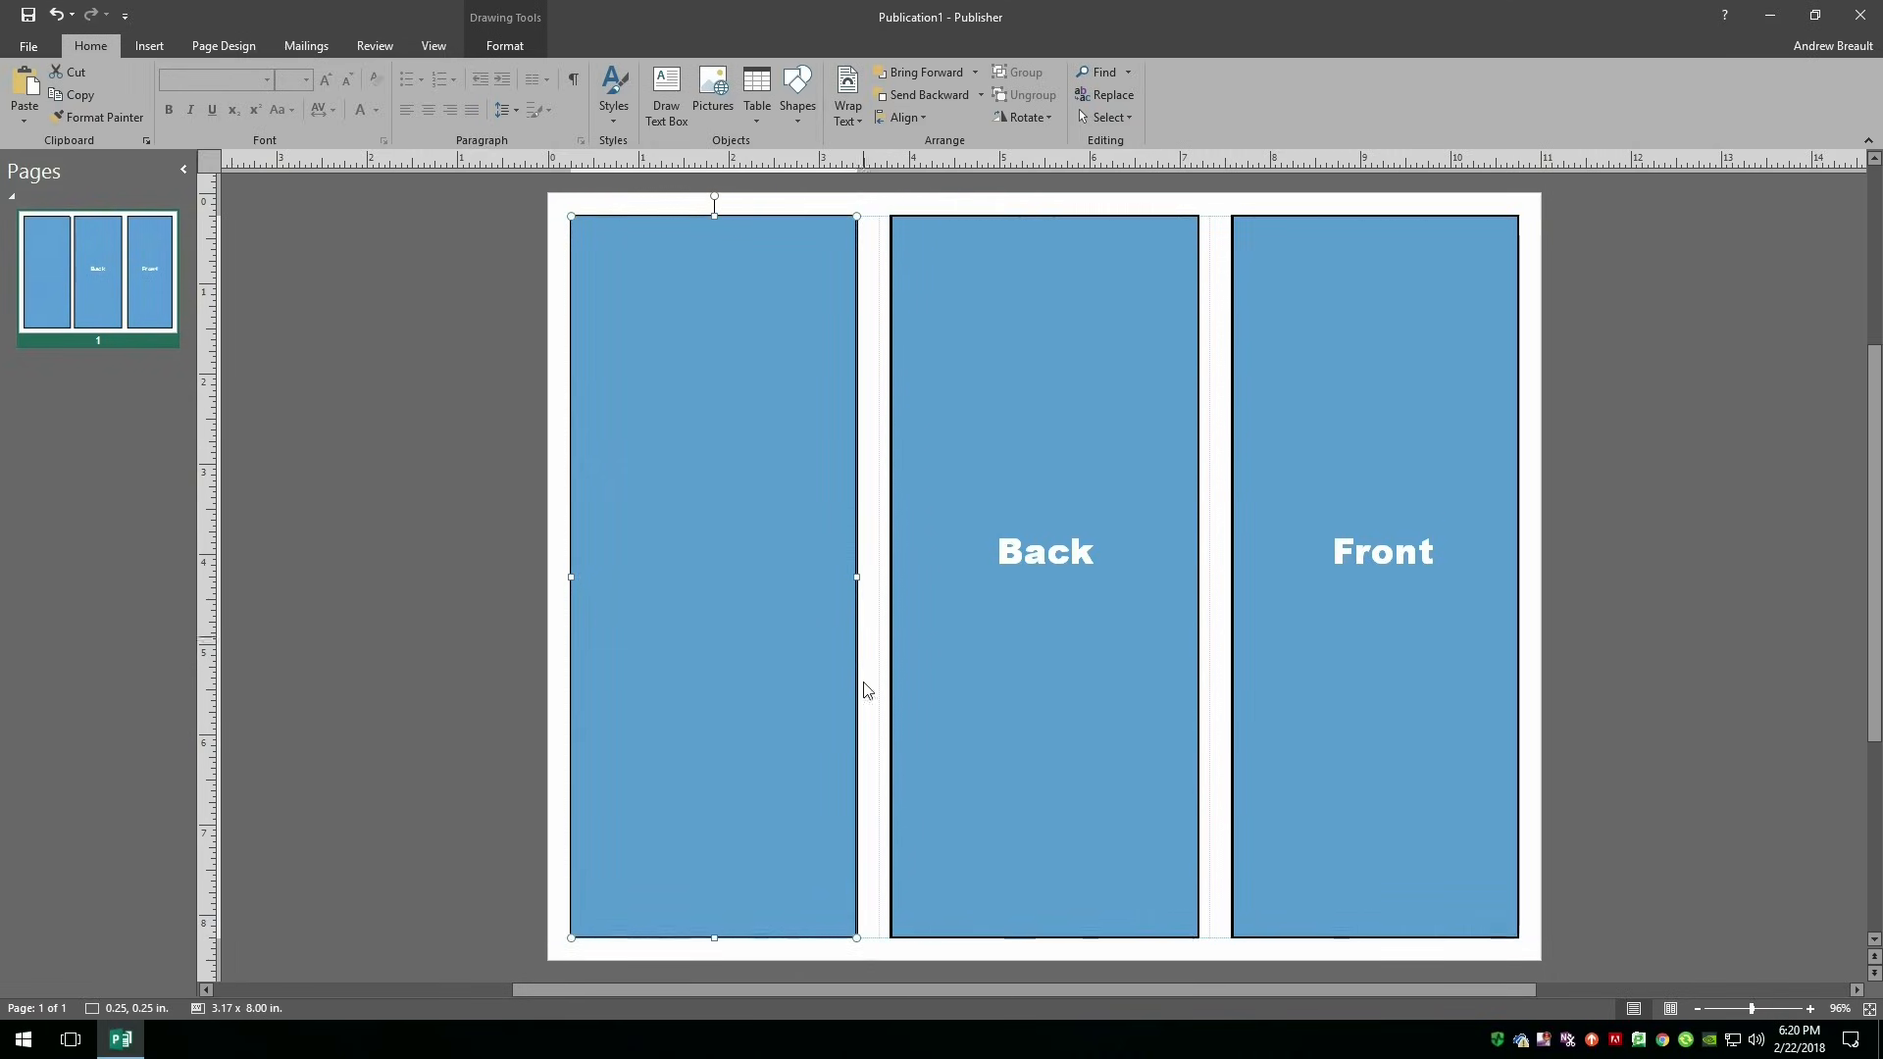
pyautogui.click(873, 243)
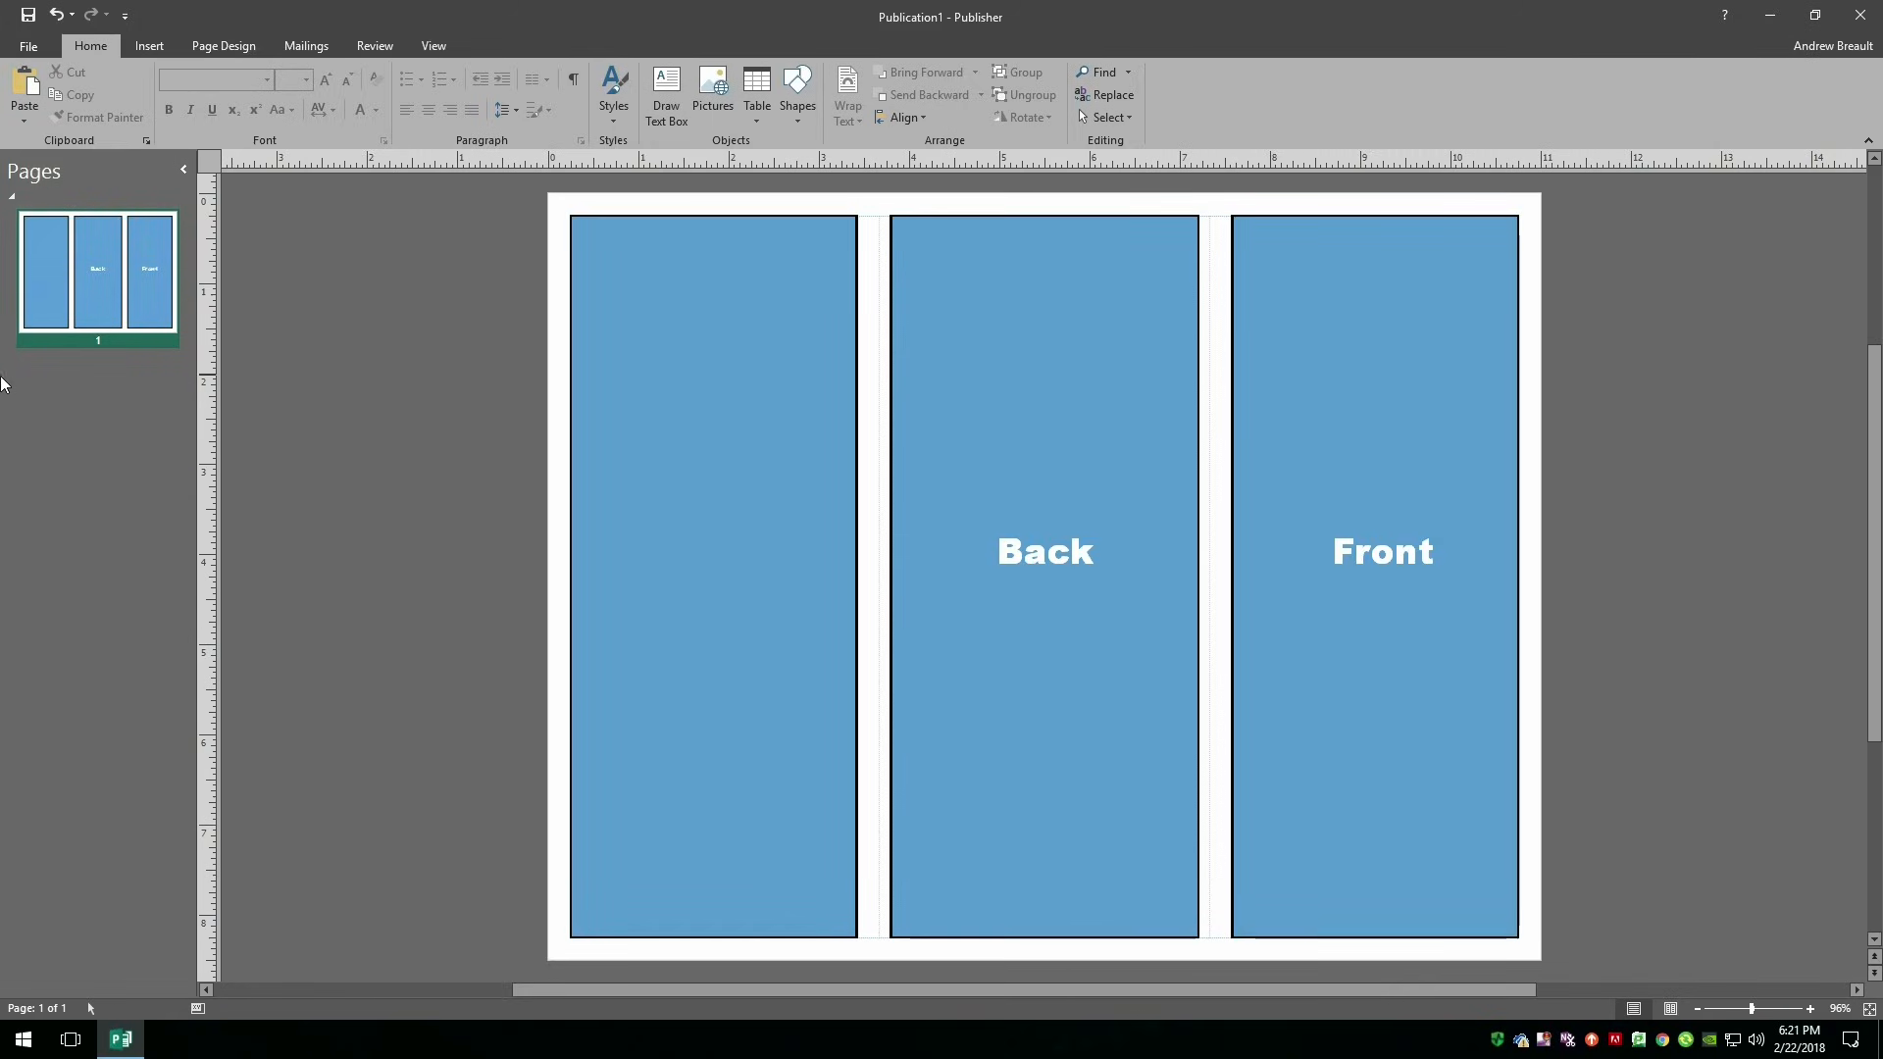
# Insert a duplicate of page 1 as the second page.
pyautogui.rightClick(110, 299)
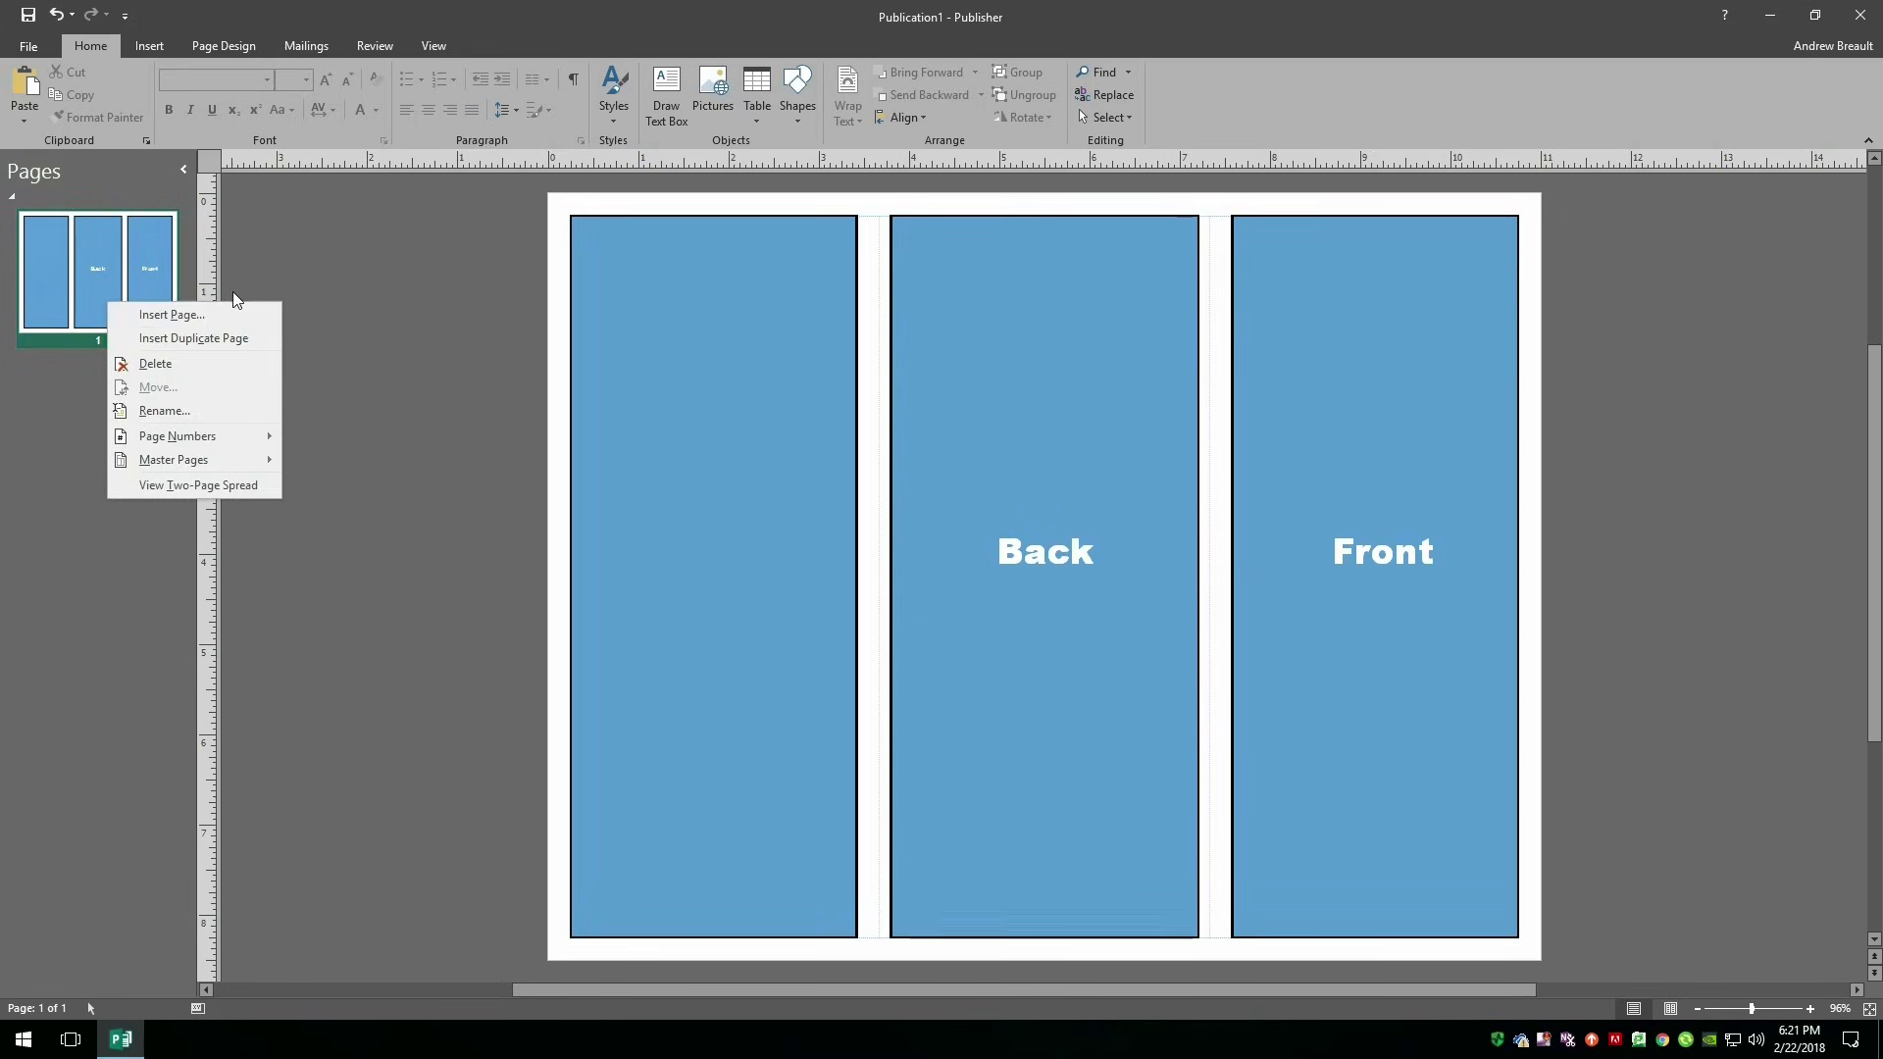
pyautogui.click(208, 339)
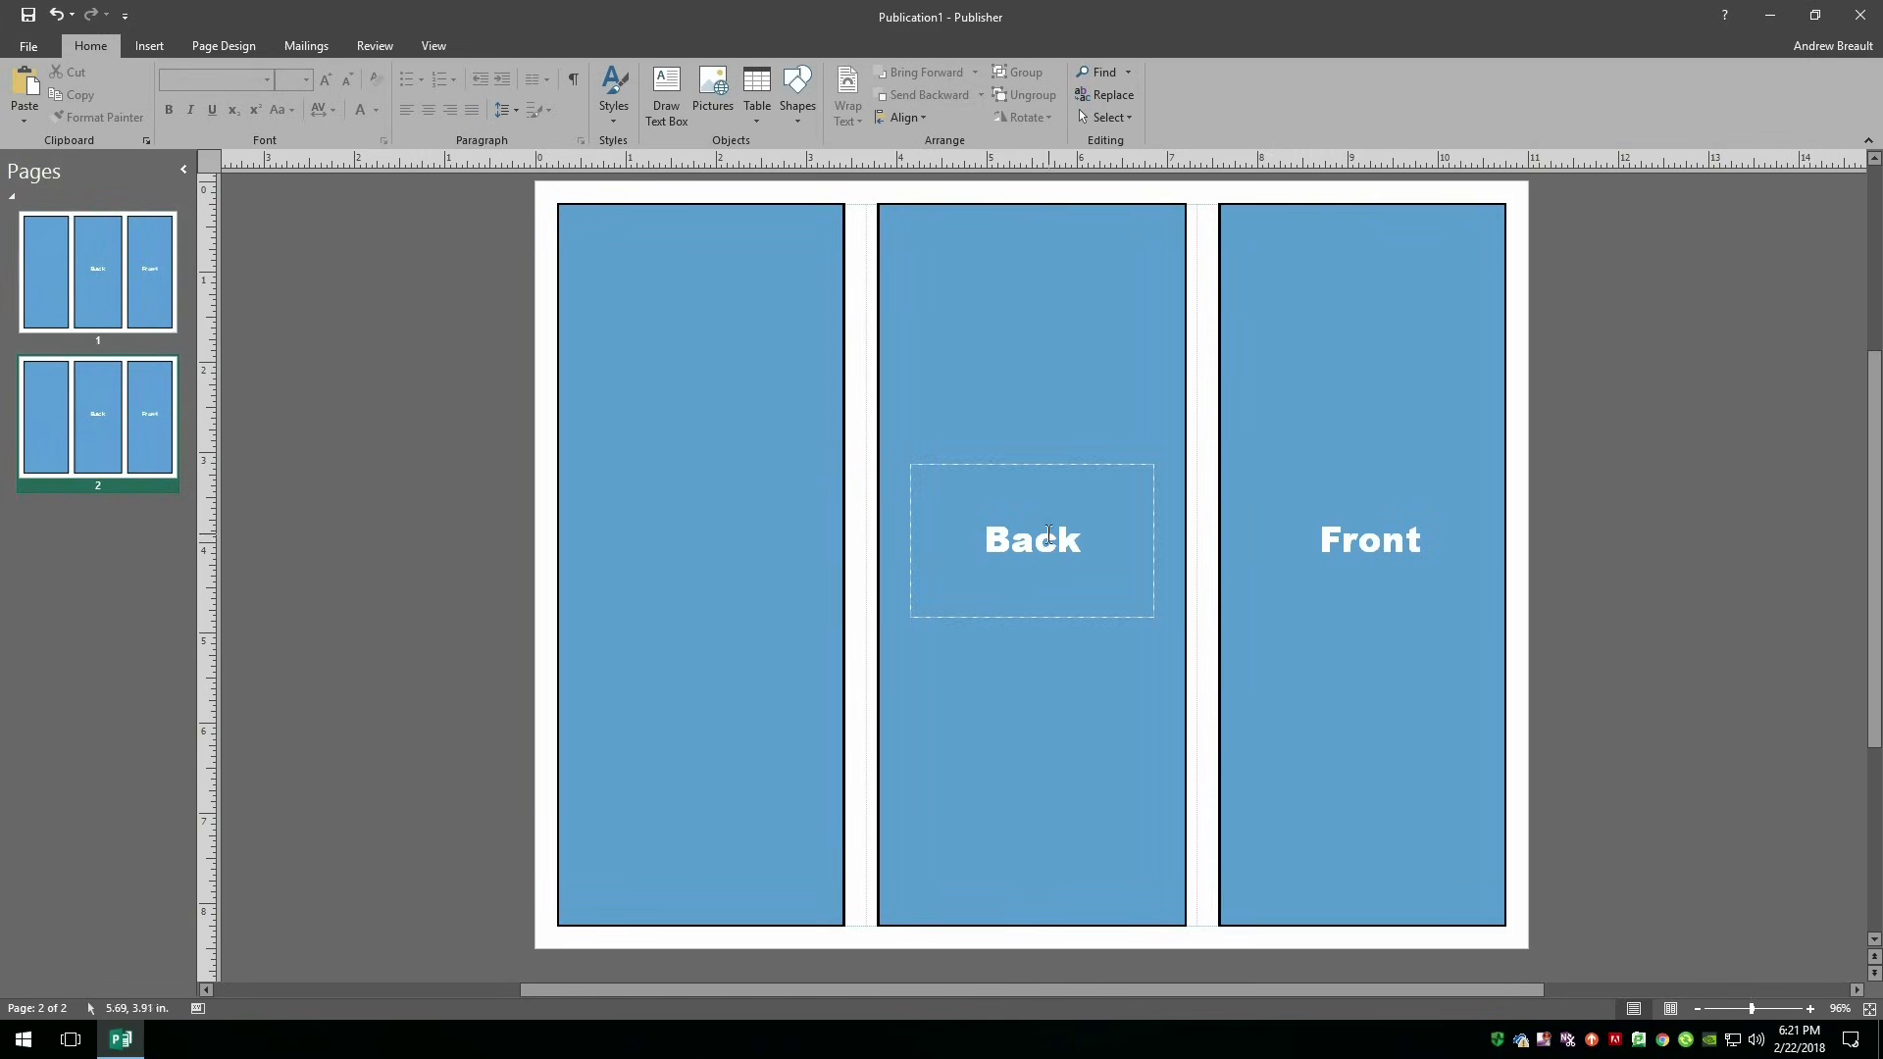
# Delete the "Back" and "Front" text boxes from page 2.
pyautogui.click(1037, 465)
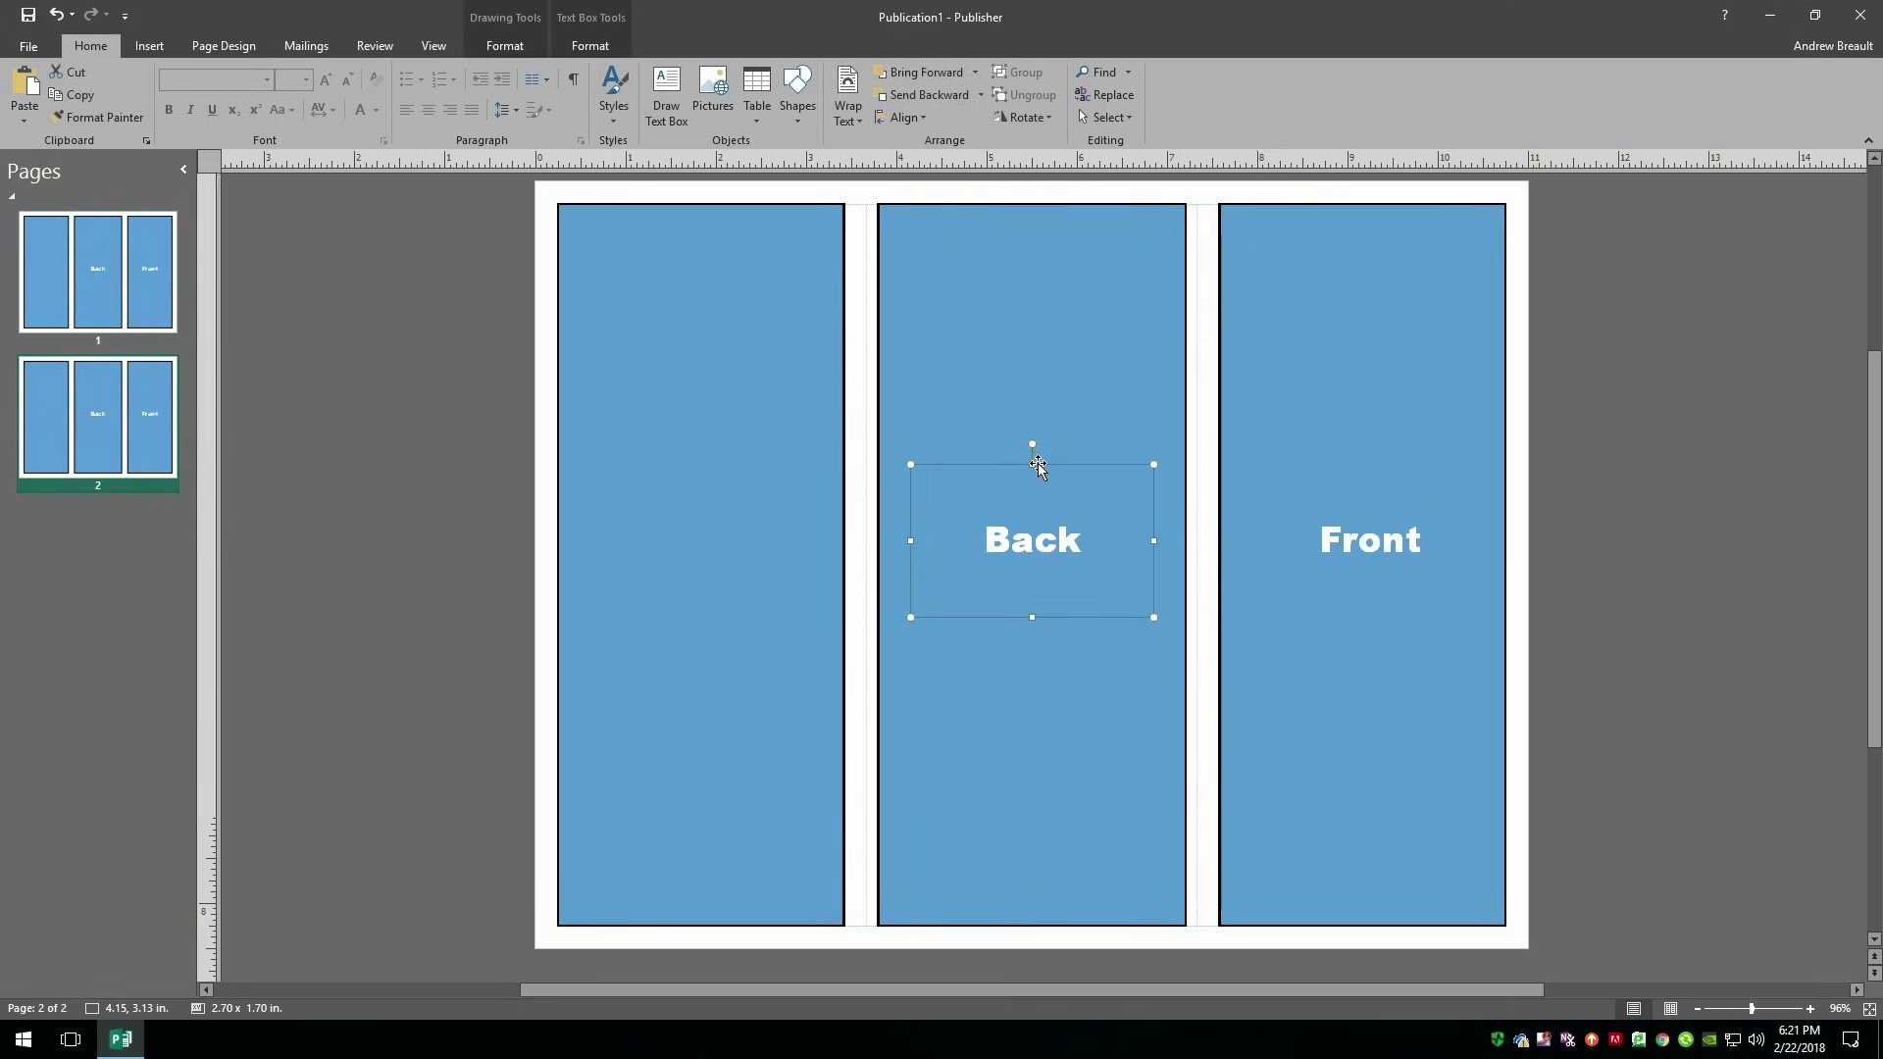
pyautogui.press('Delete')
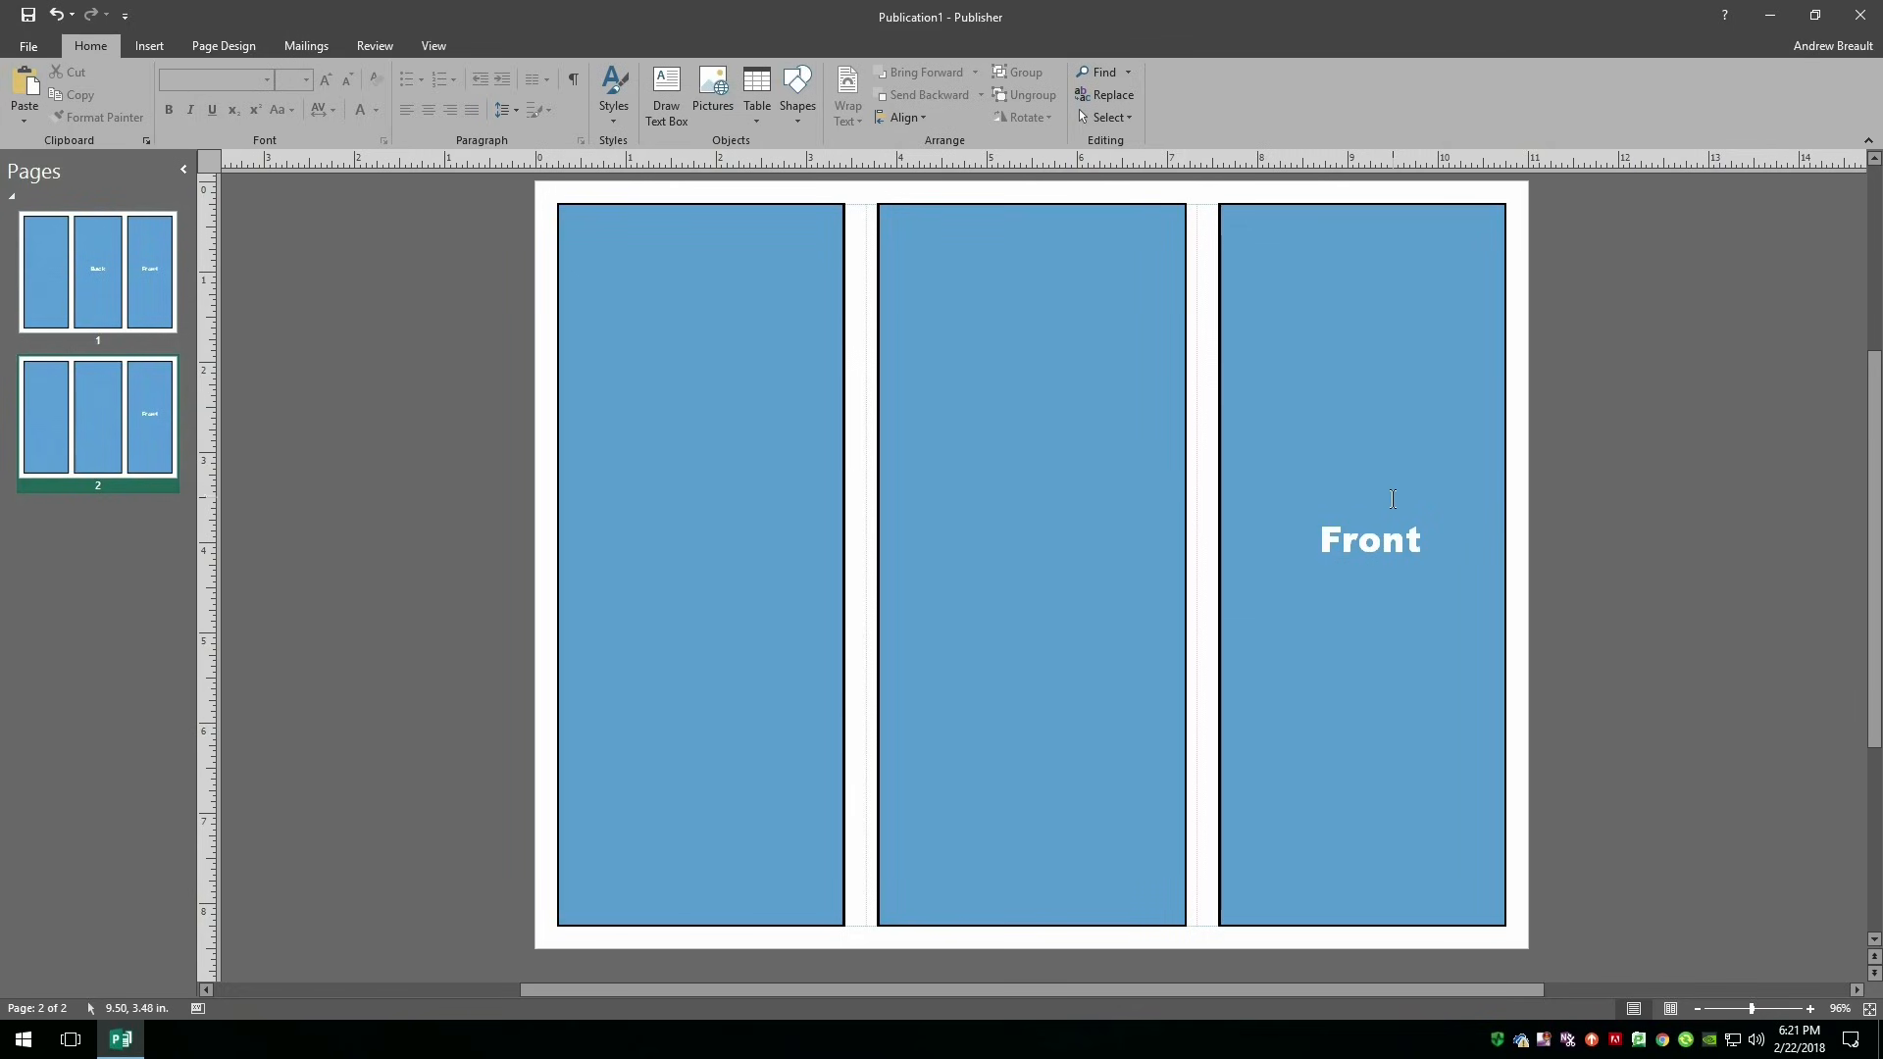
pyautogui.click(1393, 499)
pyautogui.click(1385, 455)
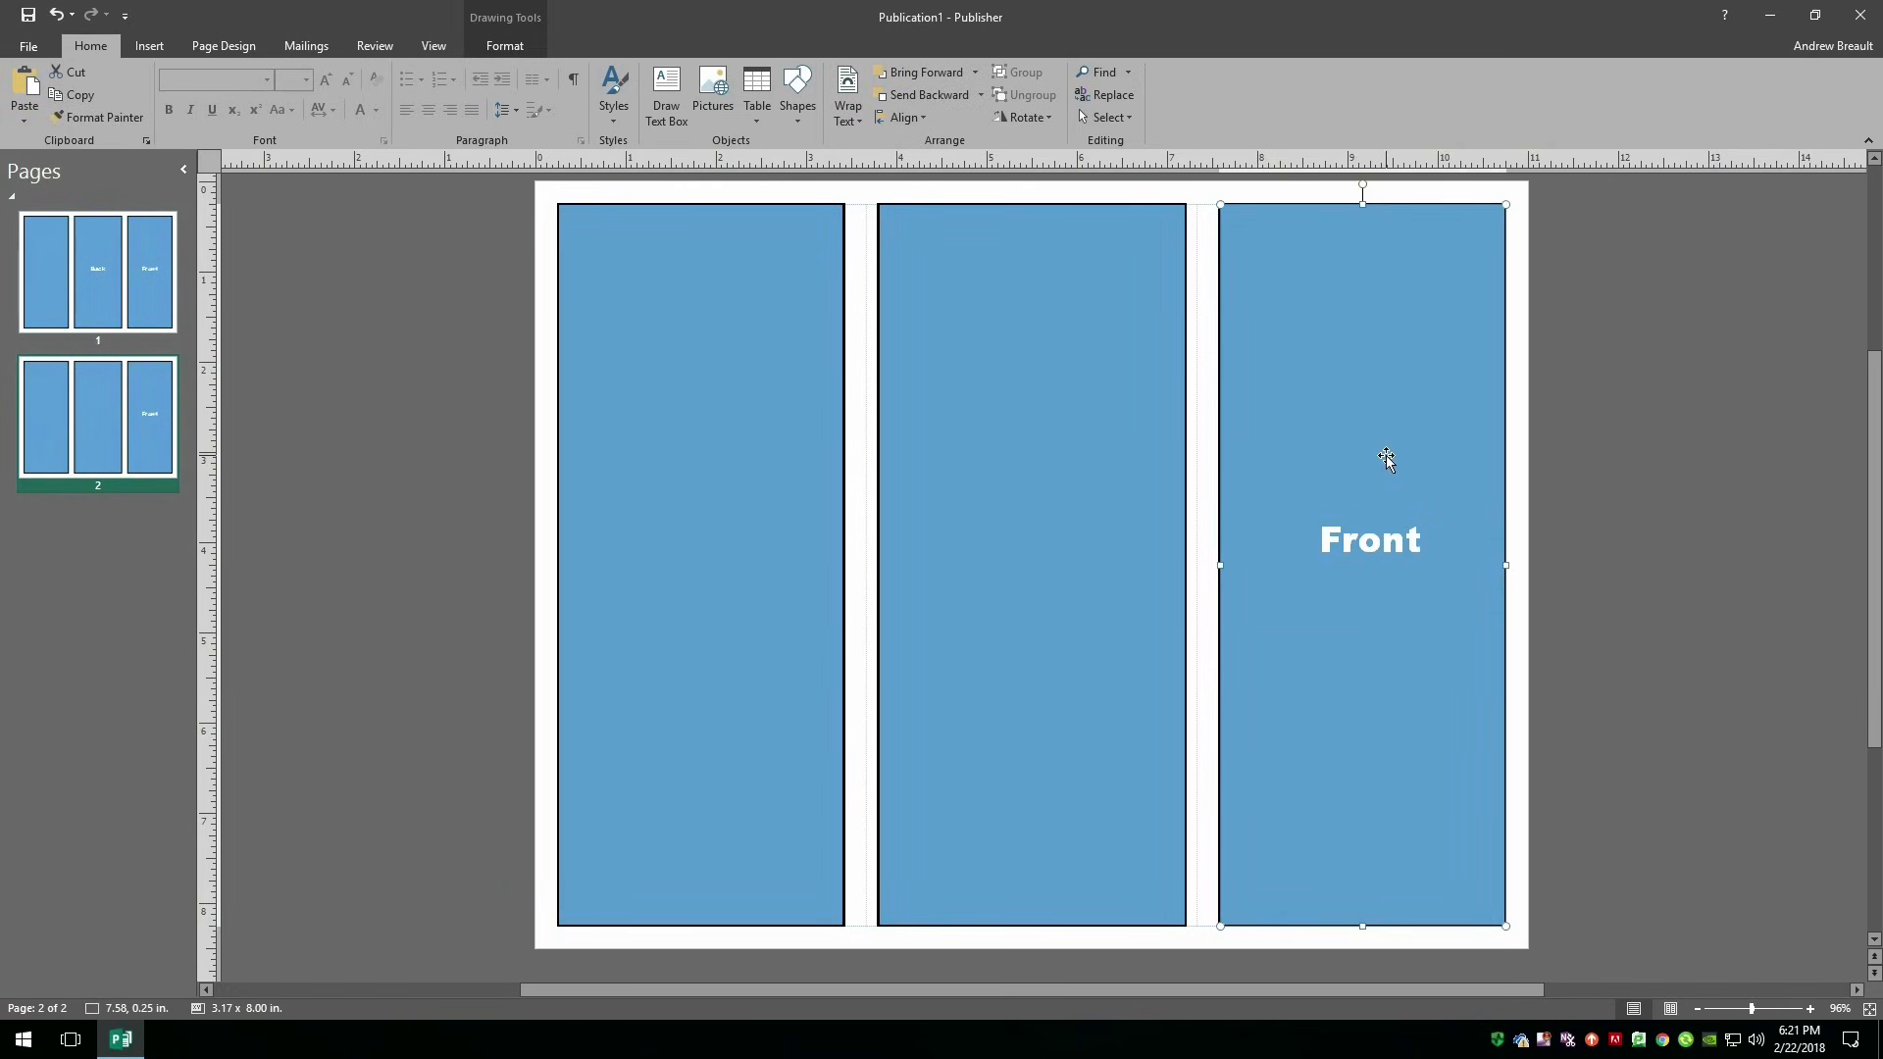
pyautogui.click(1404, 538)
pyautogui.click(1408, 463)
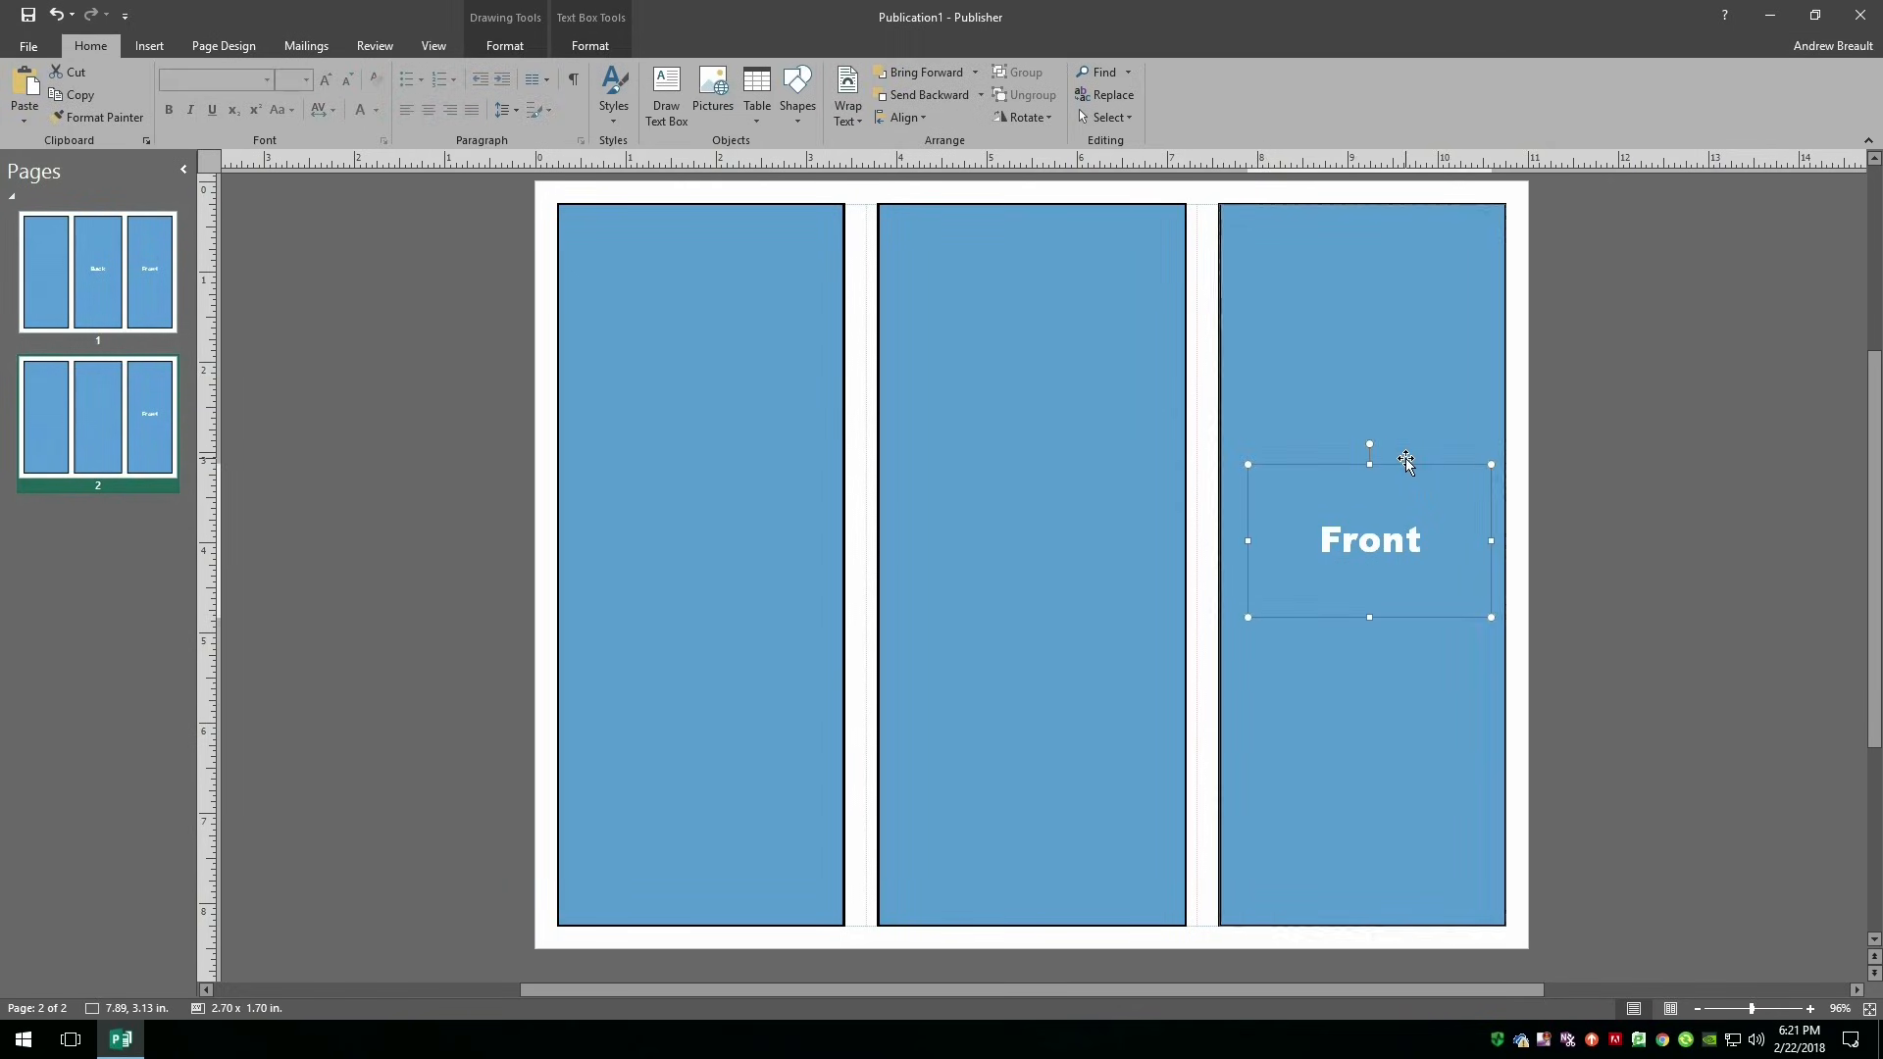
pyautogui.press('Delete')
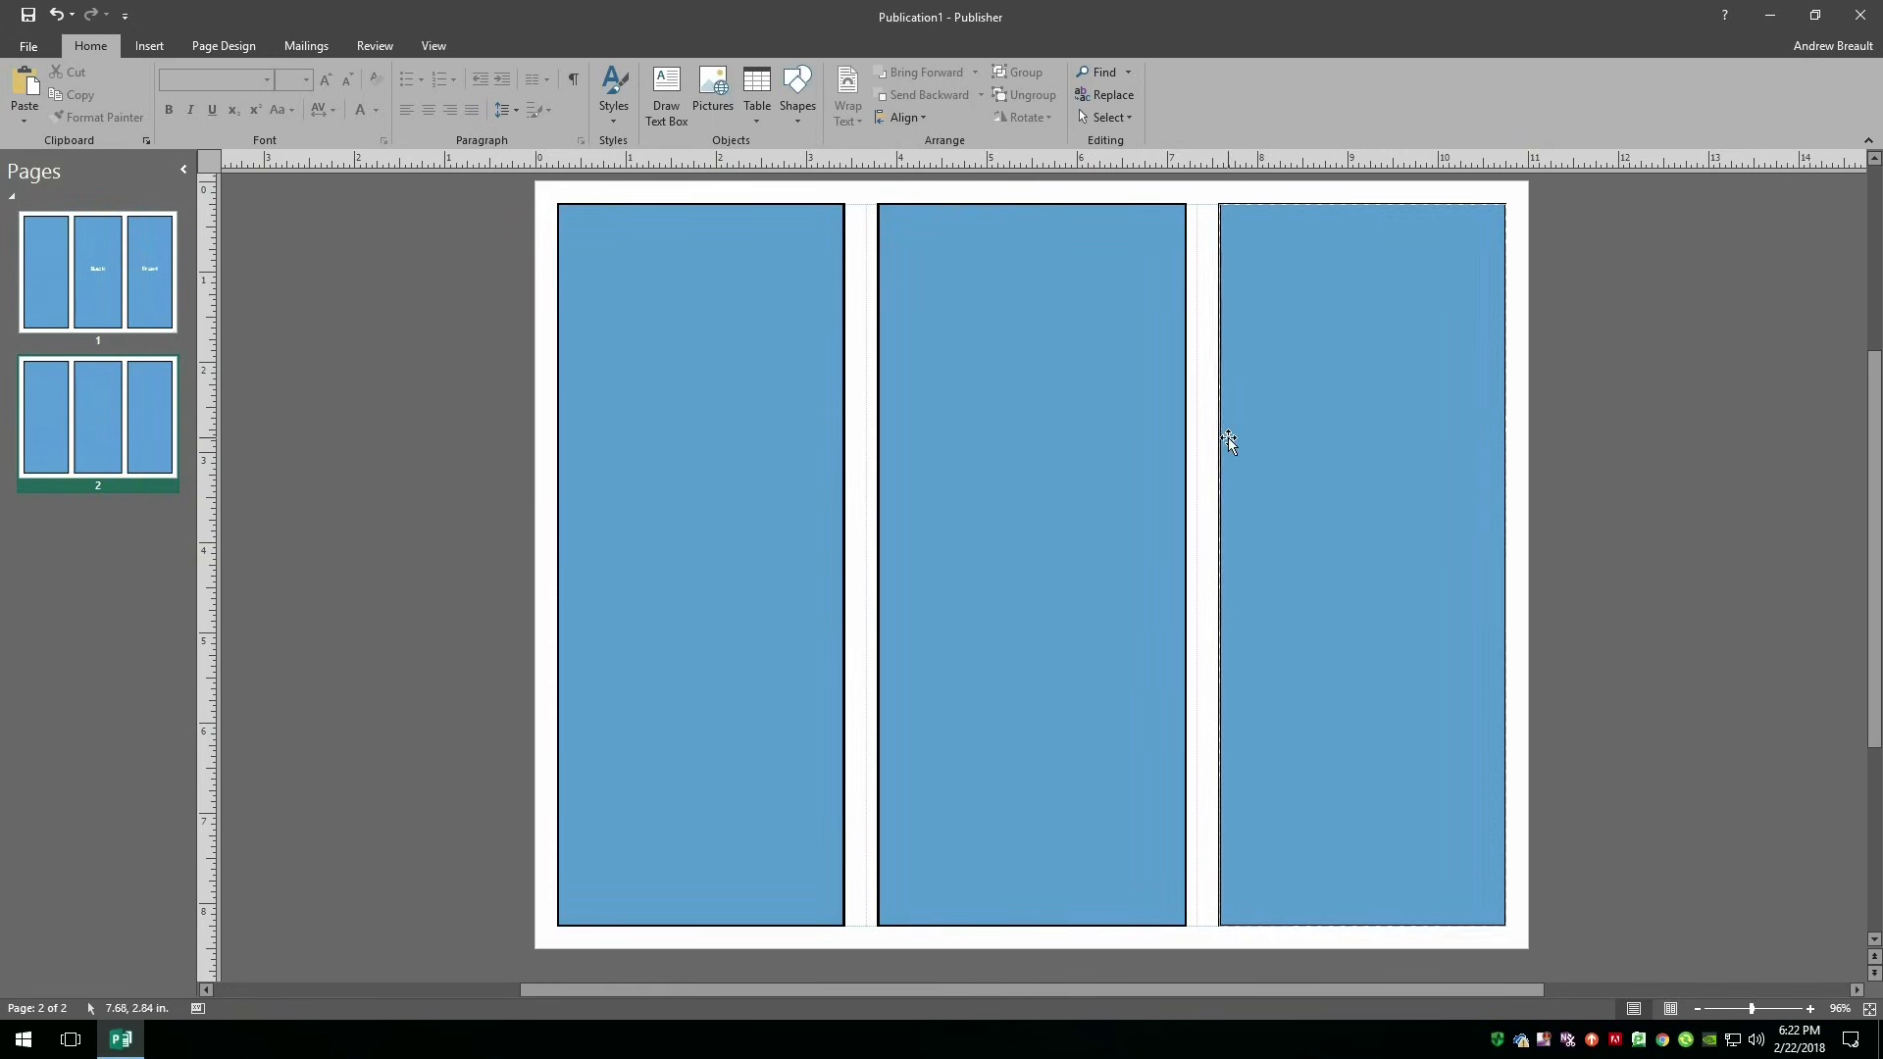
# Delete page 2's middle rectangle and stretch the first column's rectangle across both columns to about 6.83 in wide.
pyautogui.click(793, 561)
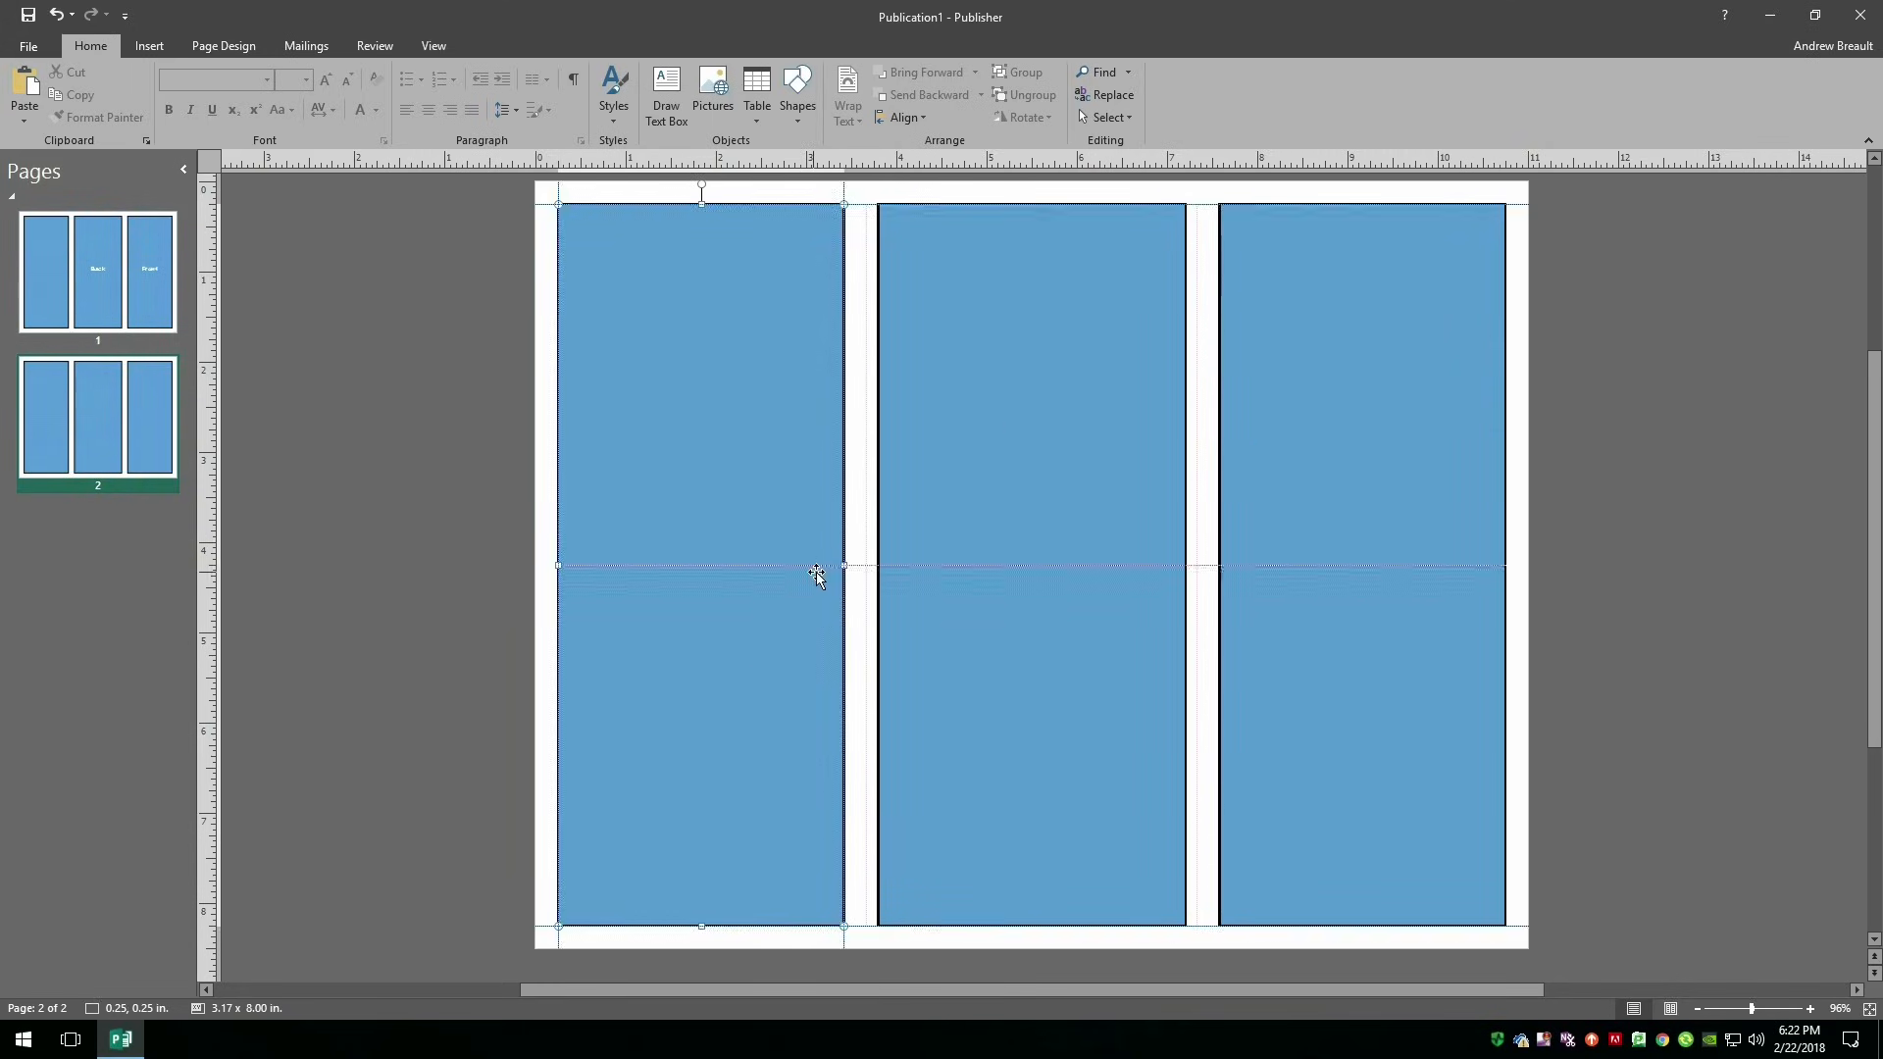
pyautogui.click(1063, 508)
pyautogui.press('Delete')
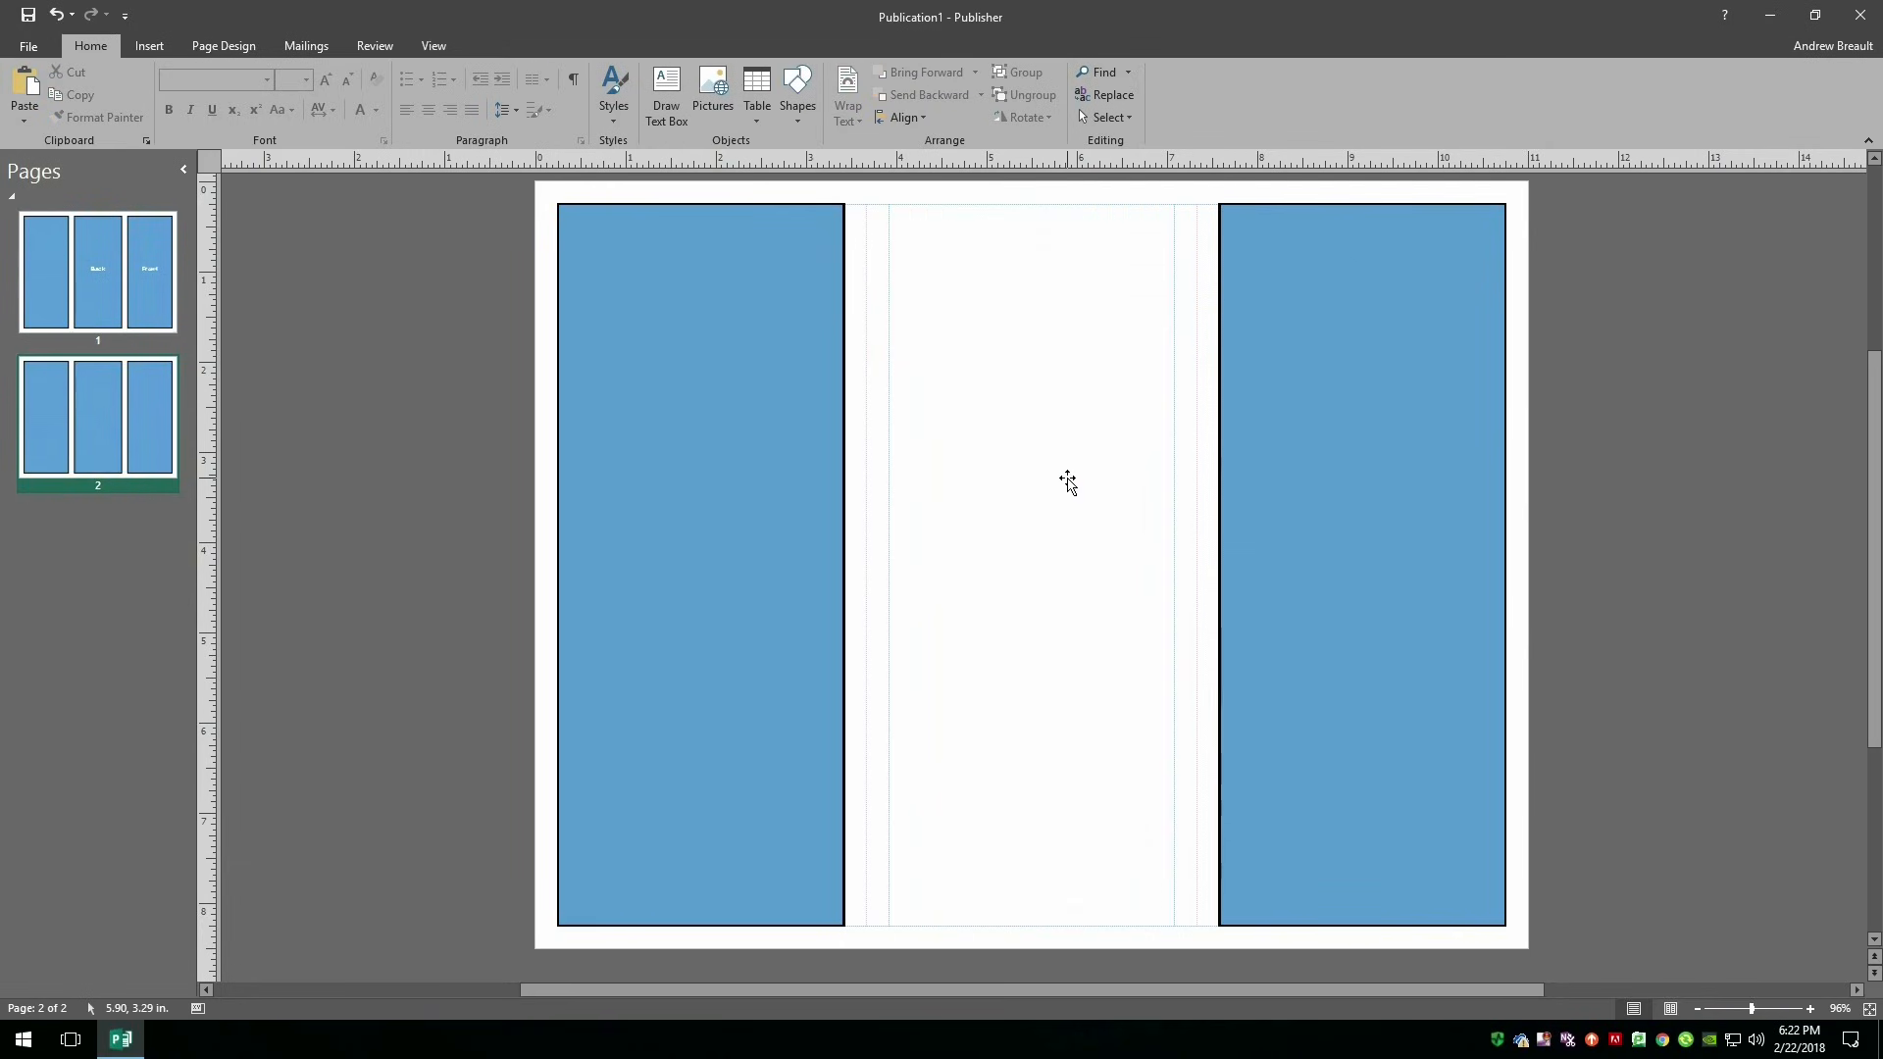
pyautogui.click(820, 576)
pyautogui.moveTo(844, 565); pyautogui.dragTo(1174, 520)
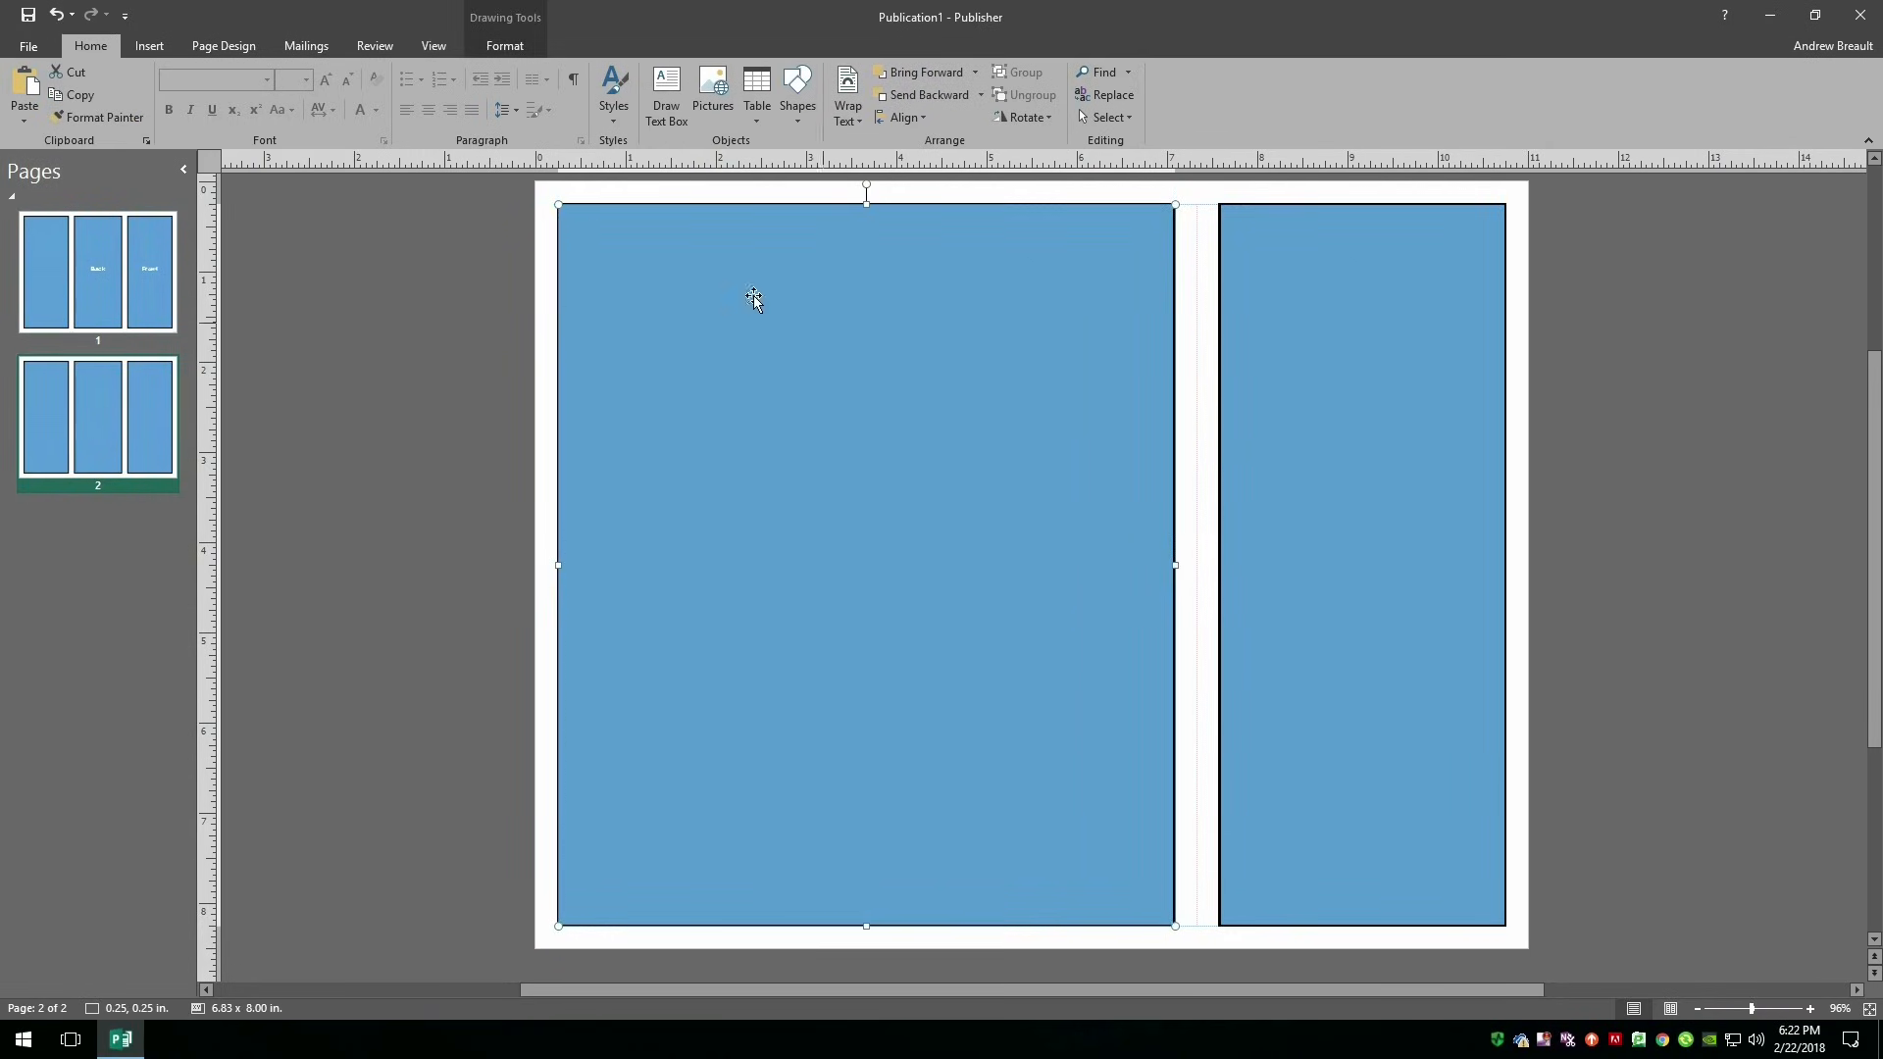